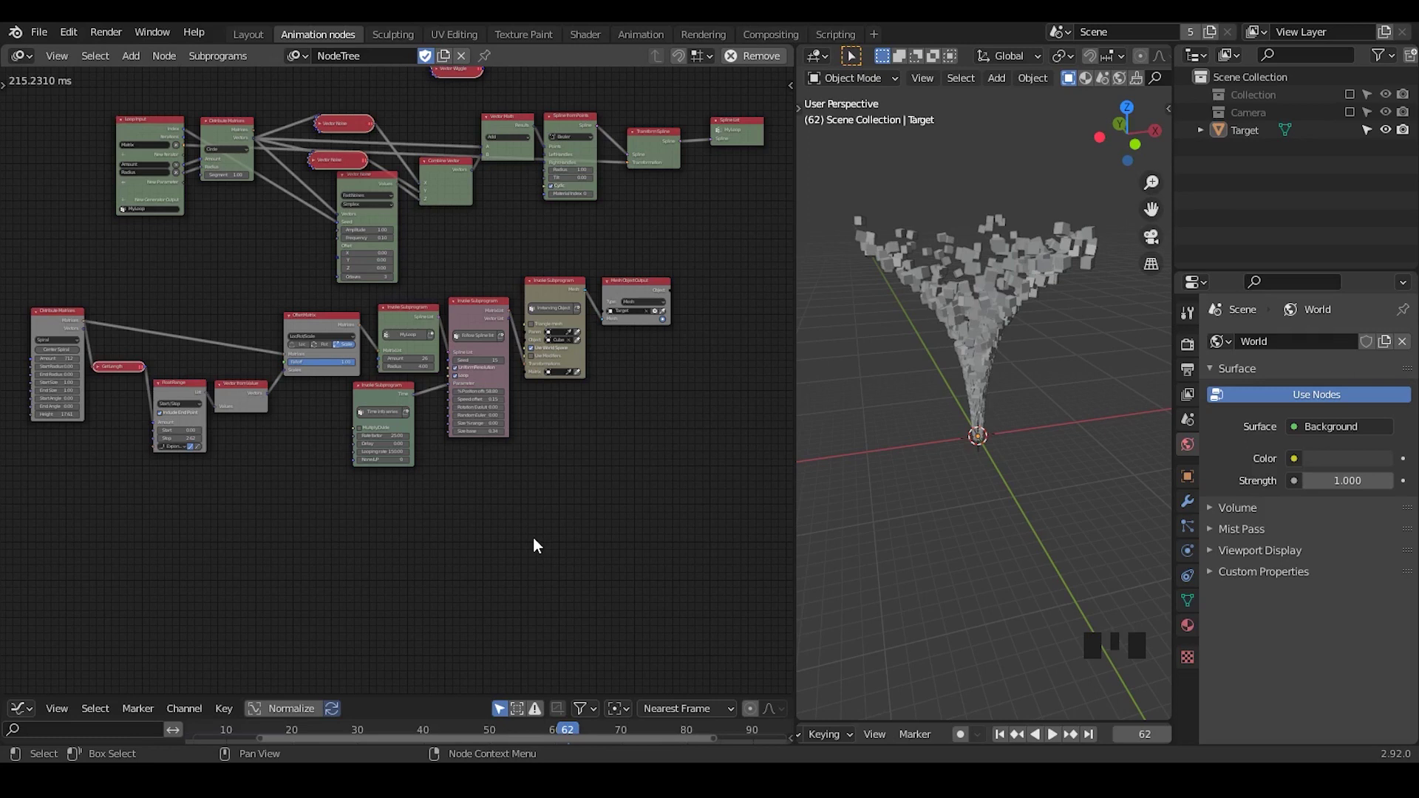
Look over the node tree's auto execution and developer settings, and hide them again
key(n)
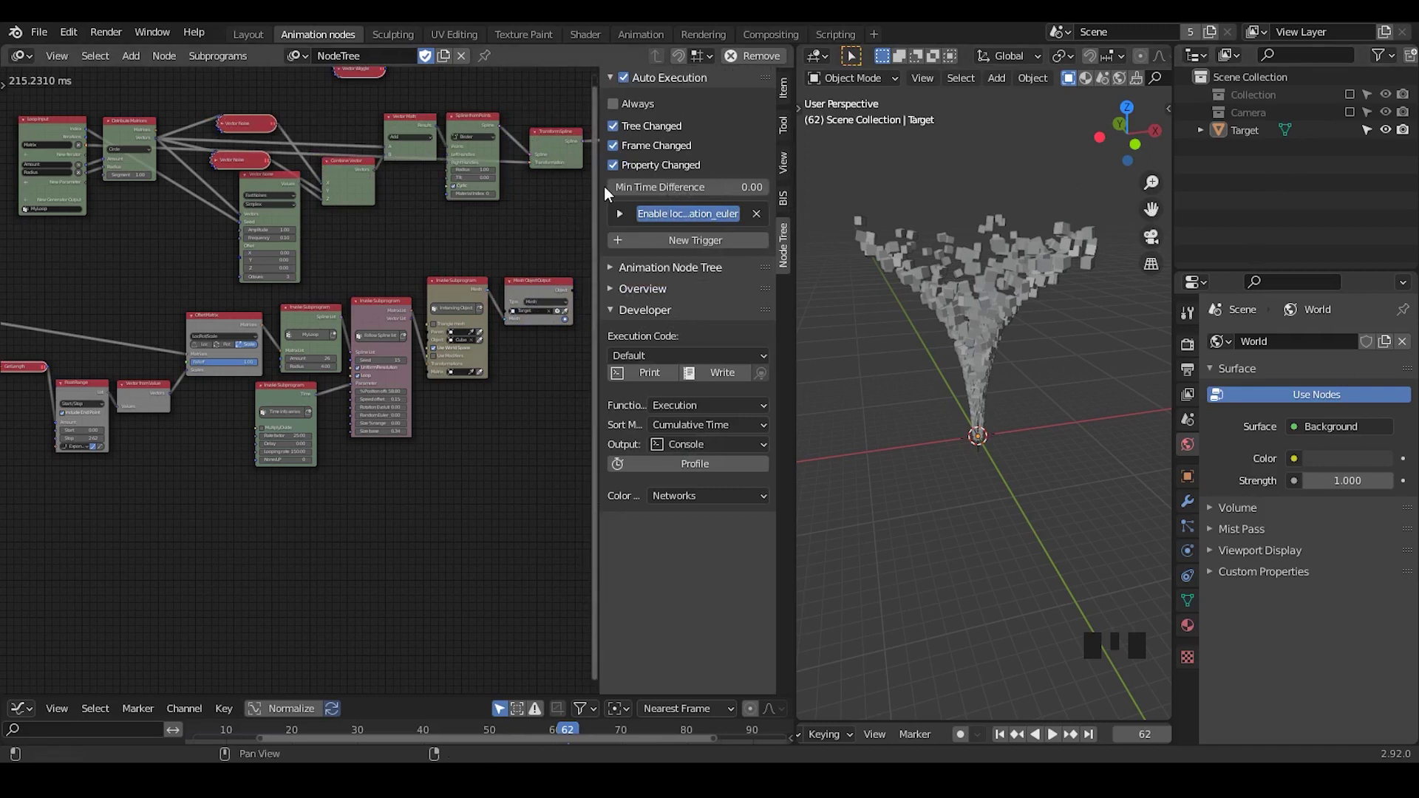
key(n)
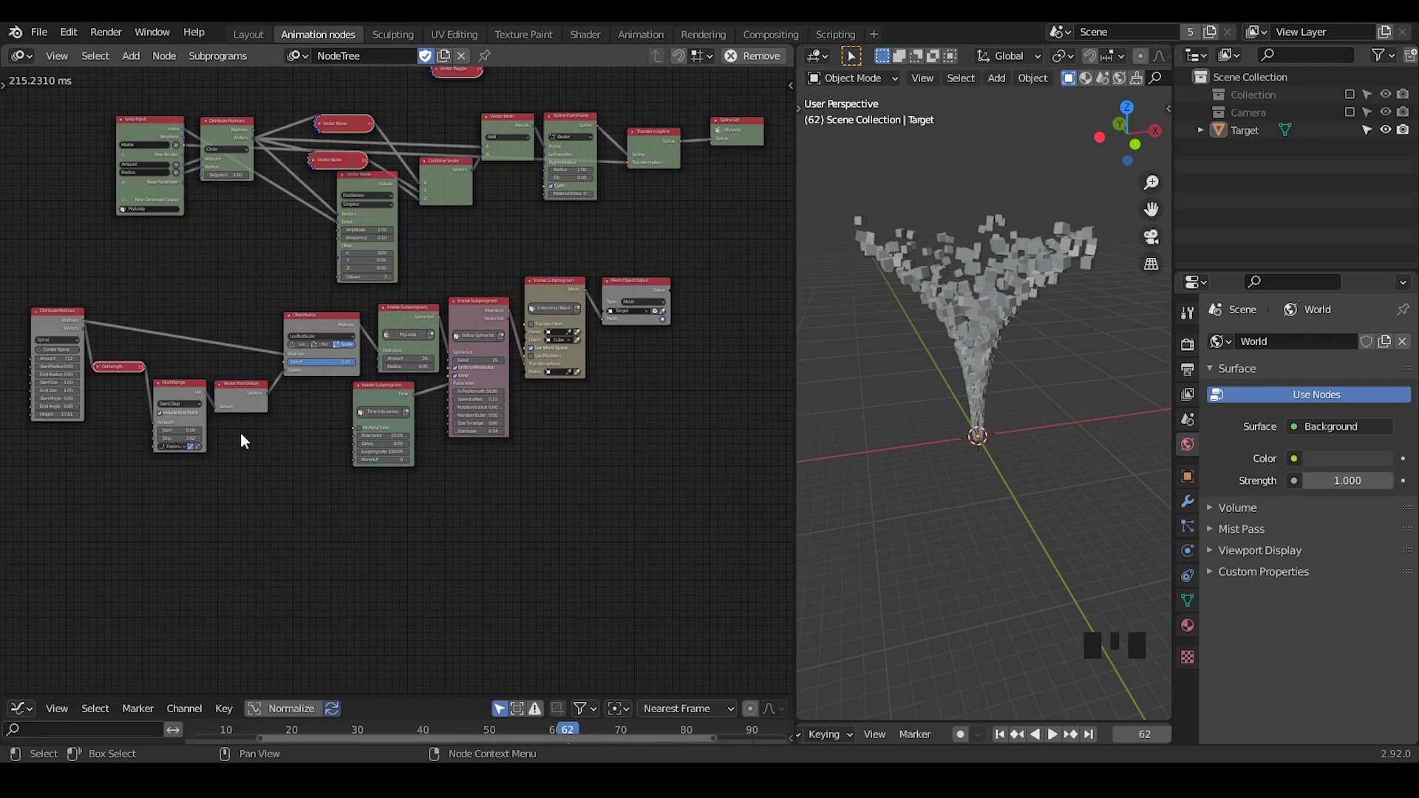
Handwrite the annotations "< 100" and "50 ms" on the node canvas, and erase both
mouse_move(198, 237)
mouse_down()
mouse_move(248, 266)
mouse_move(260, 235)
mouse_move(288, 223)
mouse_up()
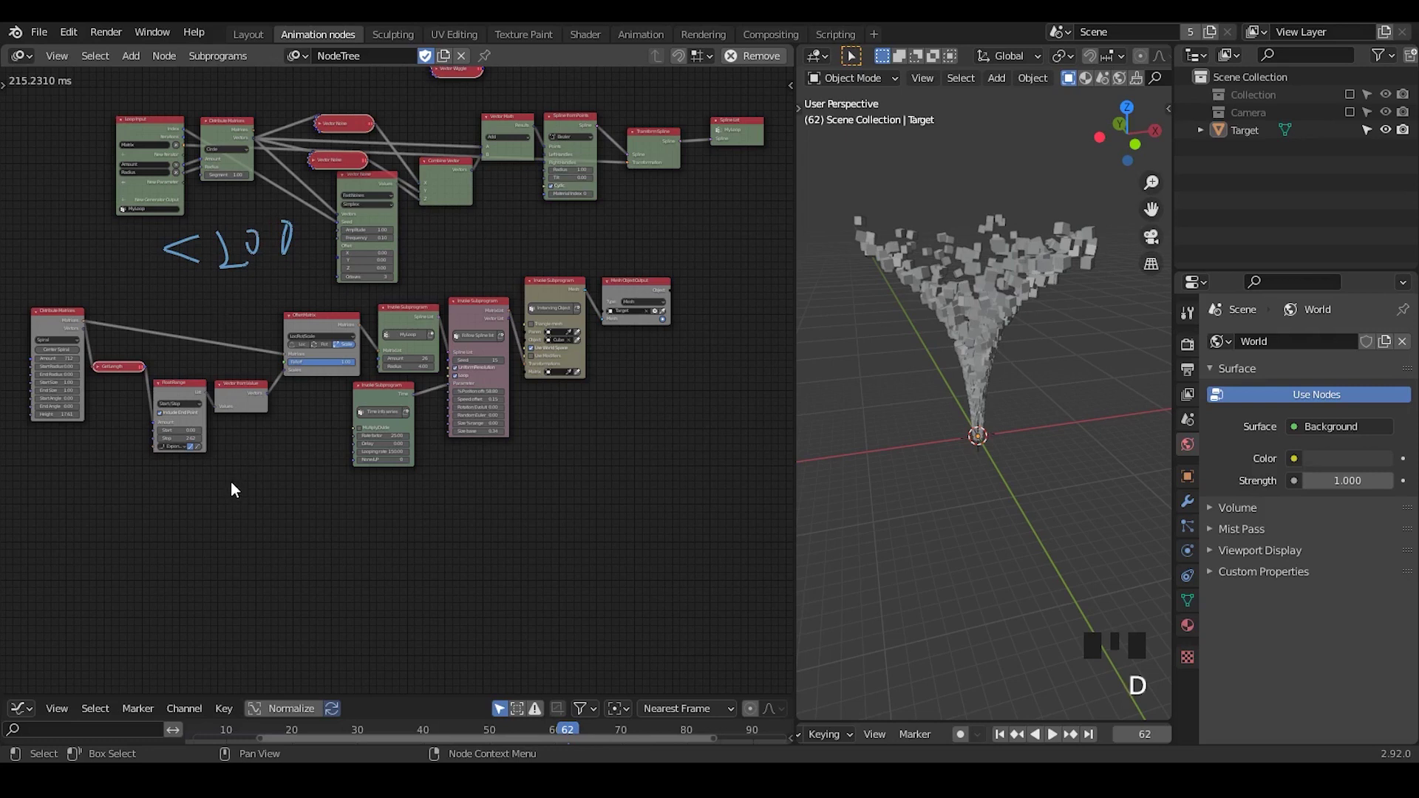
mouse_move(236, 529)
mouse_down()
mouse_move(246, 483)
mouse_move(268, 518)
mouse_move(276, 486)
mouse_move(334, 489)
mouse_move(352, 526)
mouse_up()
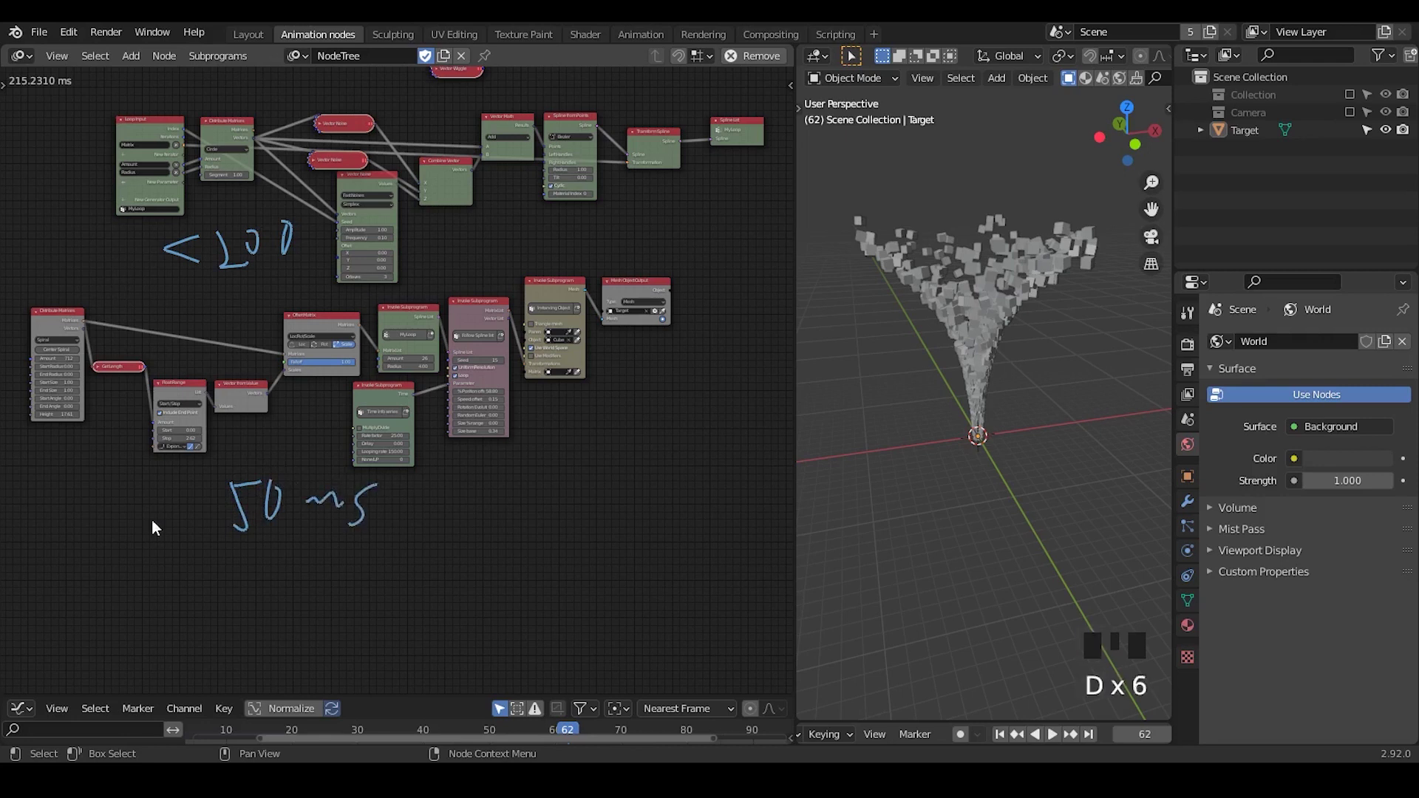
mouse_move(403, 499)
right_down()
mouse_move(165, 513)
mouse_move(200, 295)
mouse_move(357, 229)
mouse_move(427, 238)
right_up()
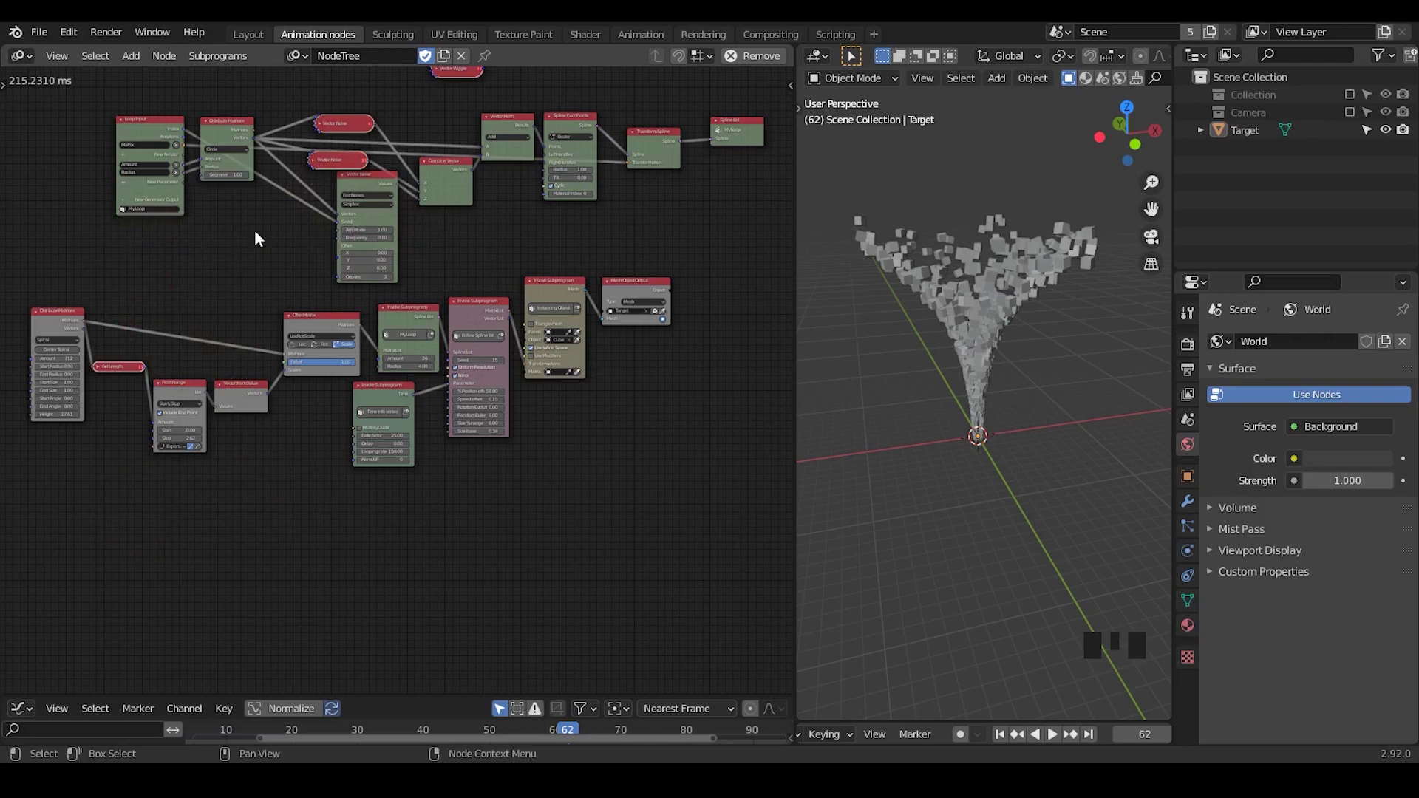
ctrl+middle_drag(582, 476, 230, 212)
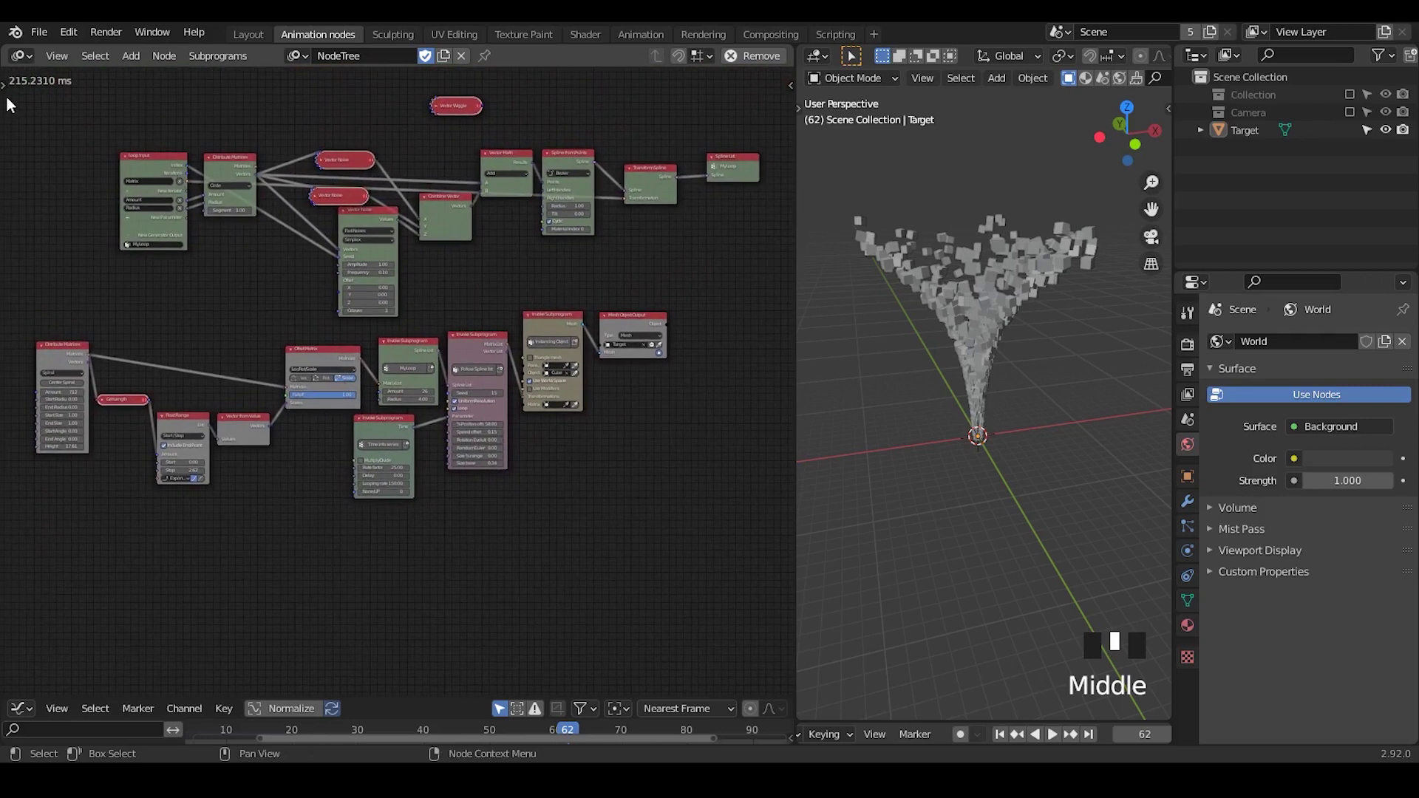
click(46, 99)
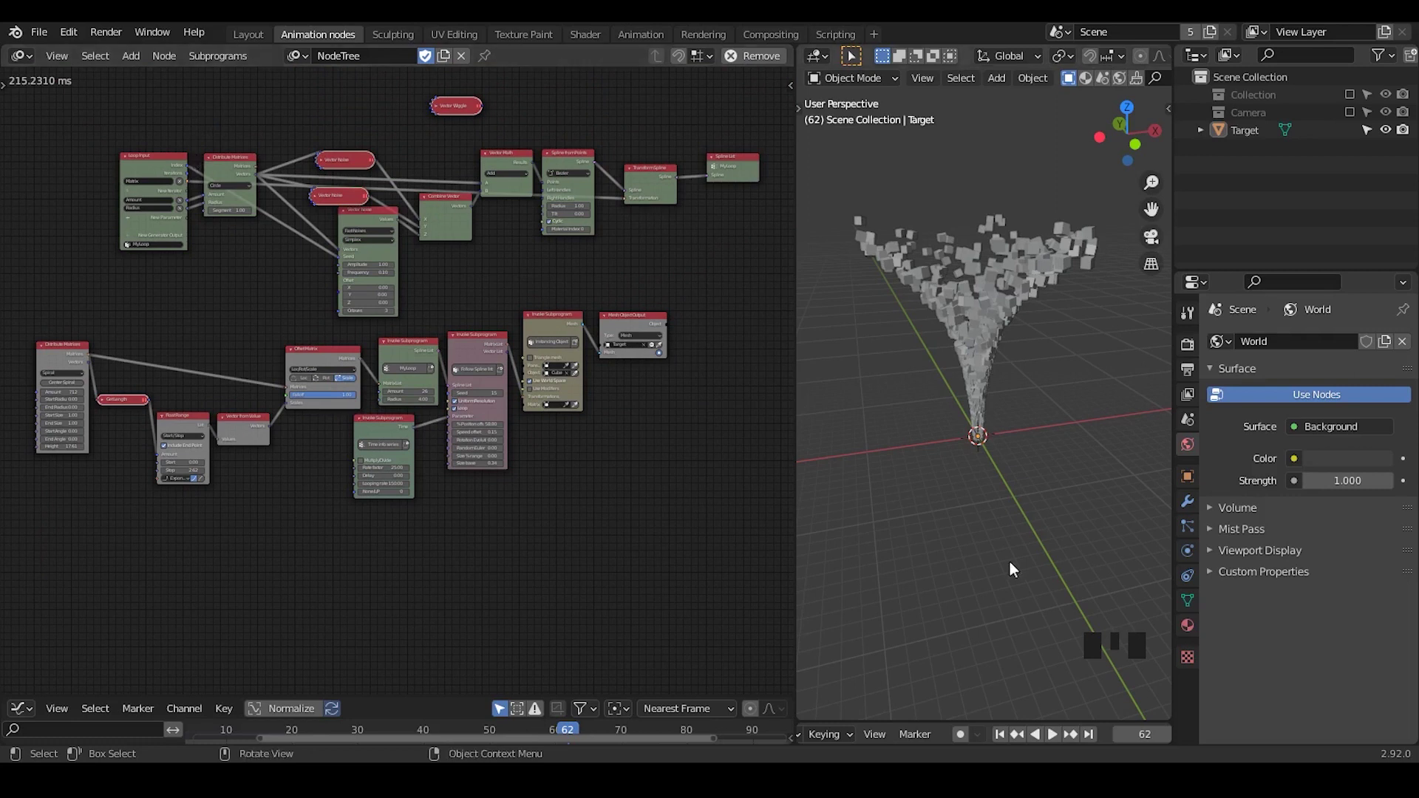
Enlarge the timeline area, widen the 3D viewport, and play the animation from its start before stopping it
drag(1007, 722, 1007, 592)
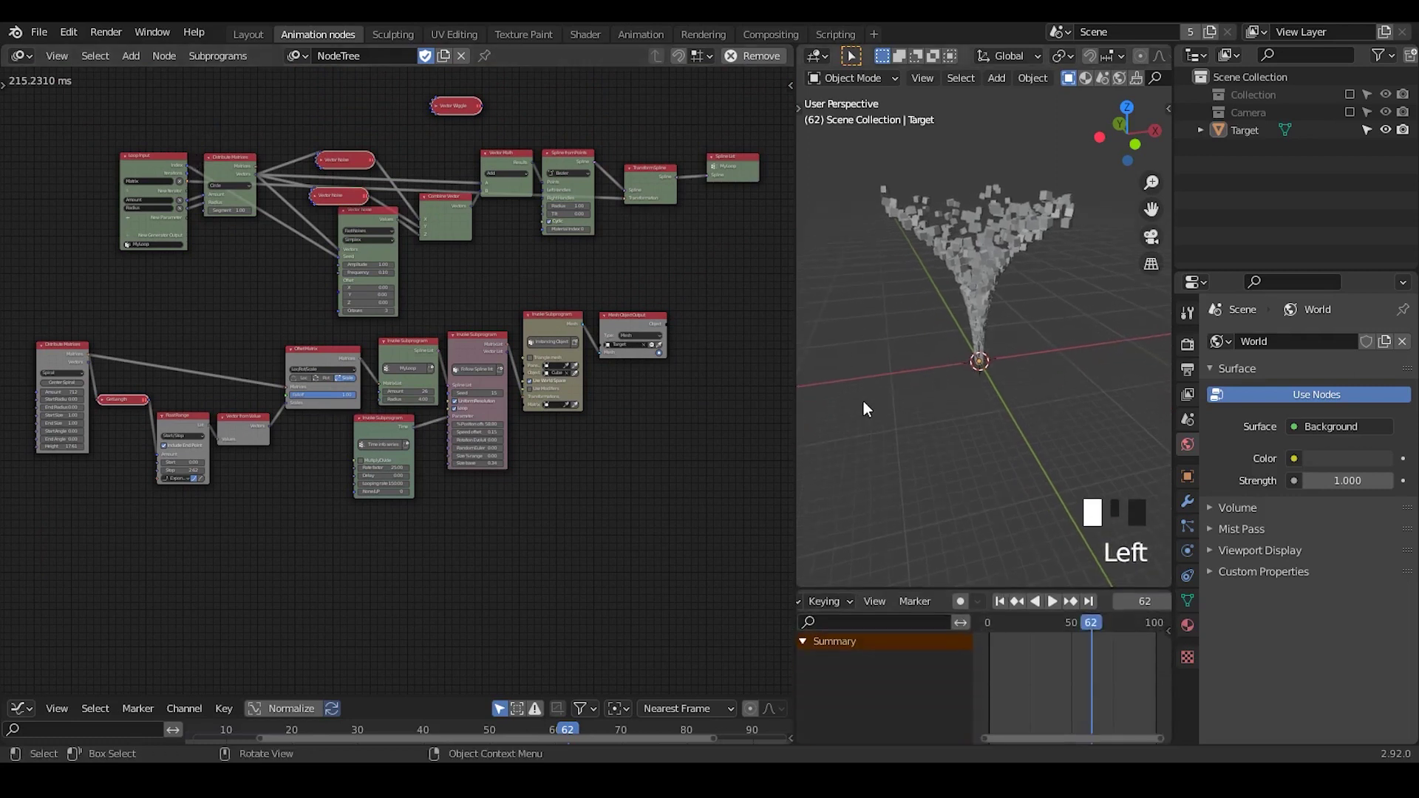
drag(797, 374, 681, 379)
click(945, 599)
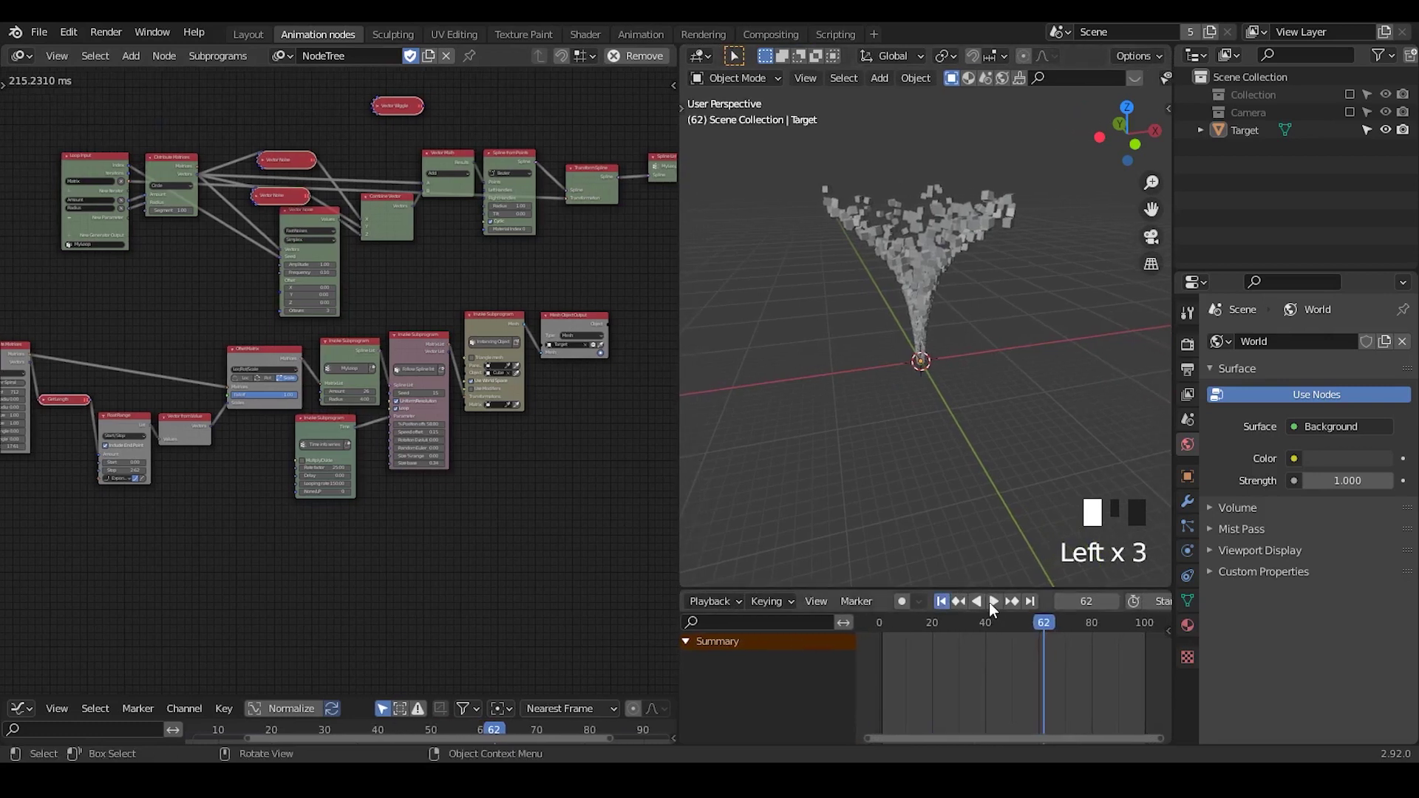
click(994, 602)
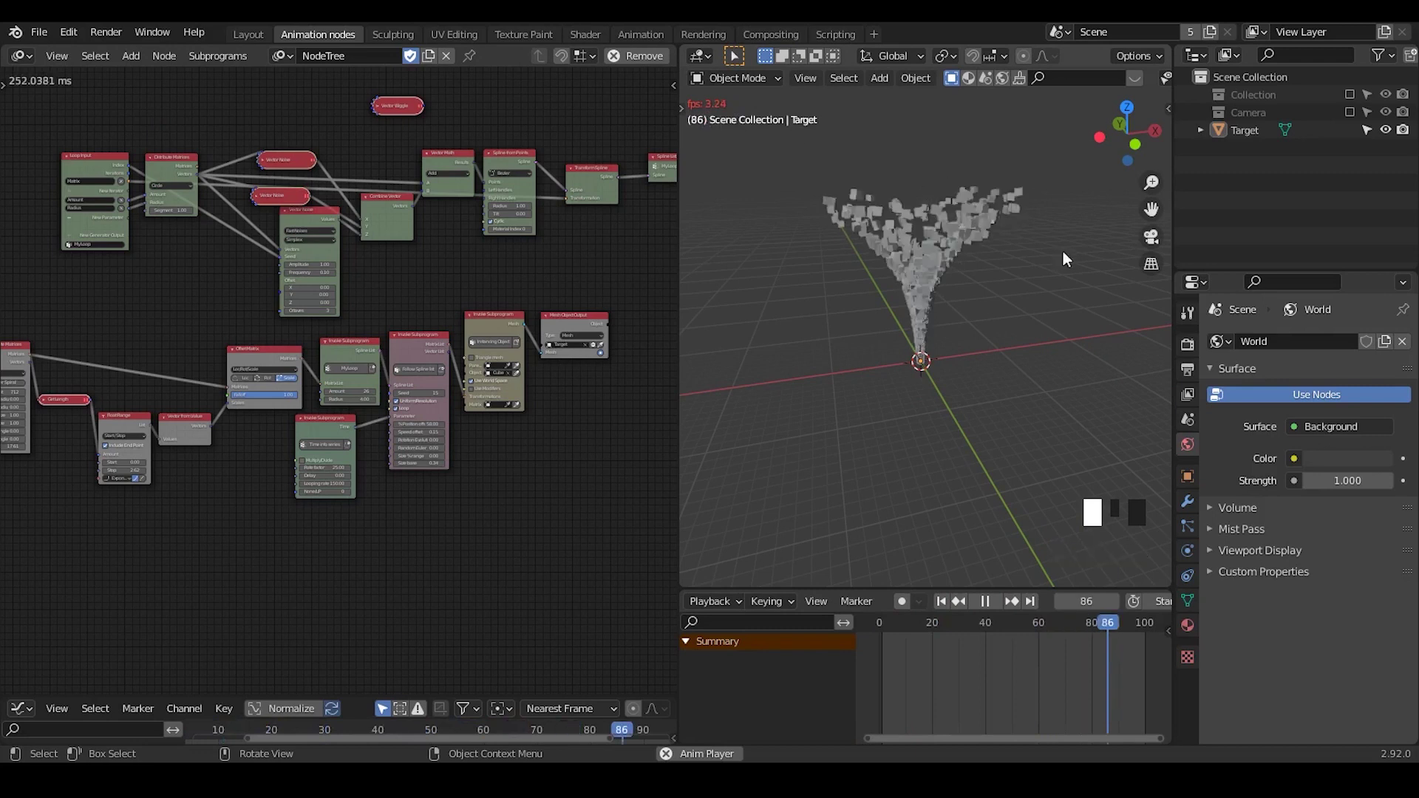
click(990, 602)
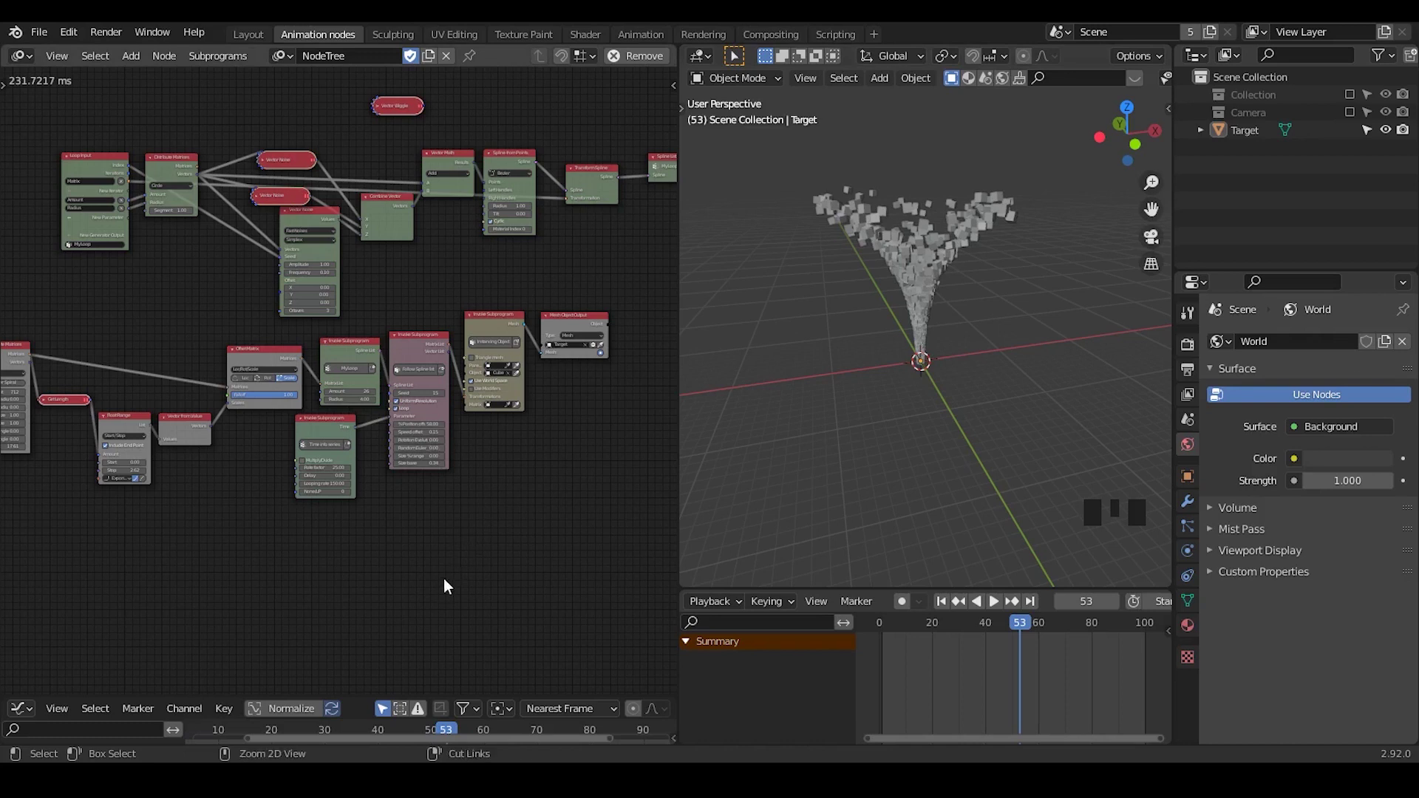
Set the Rate factor of the Time info series subprogram node to 50
ctrl+middle_drag(444, 586, 402, 465)
click(325, 551)
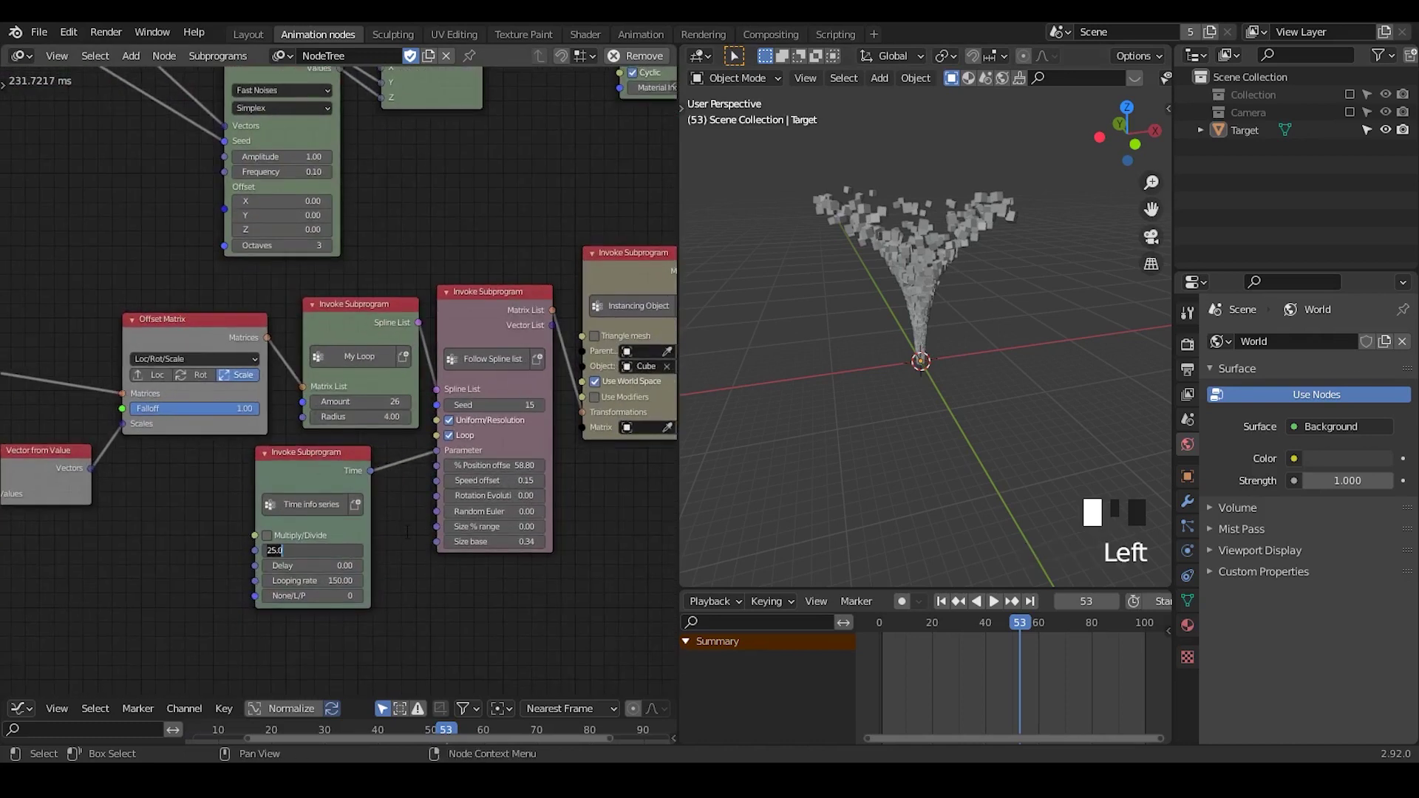
text(50)
key(Return)
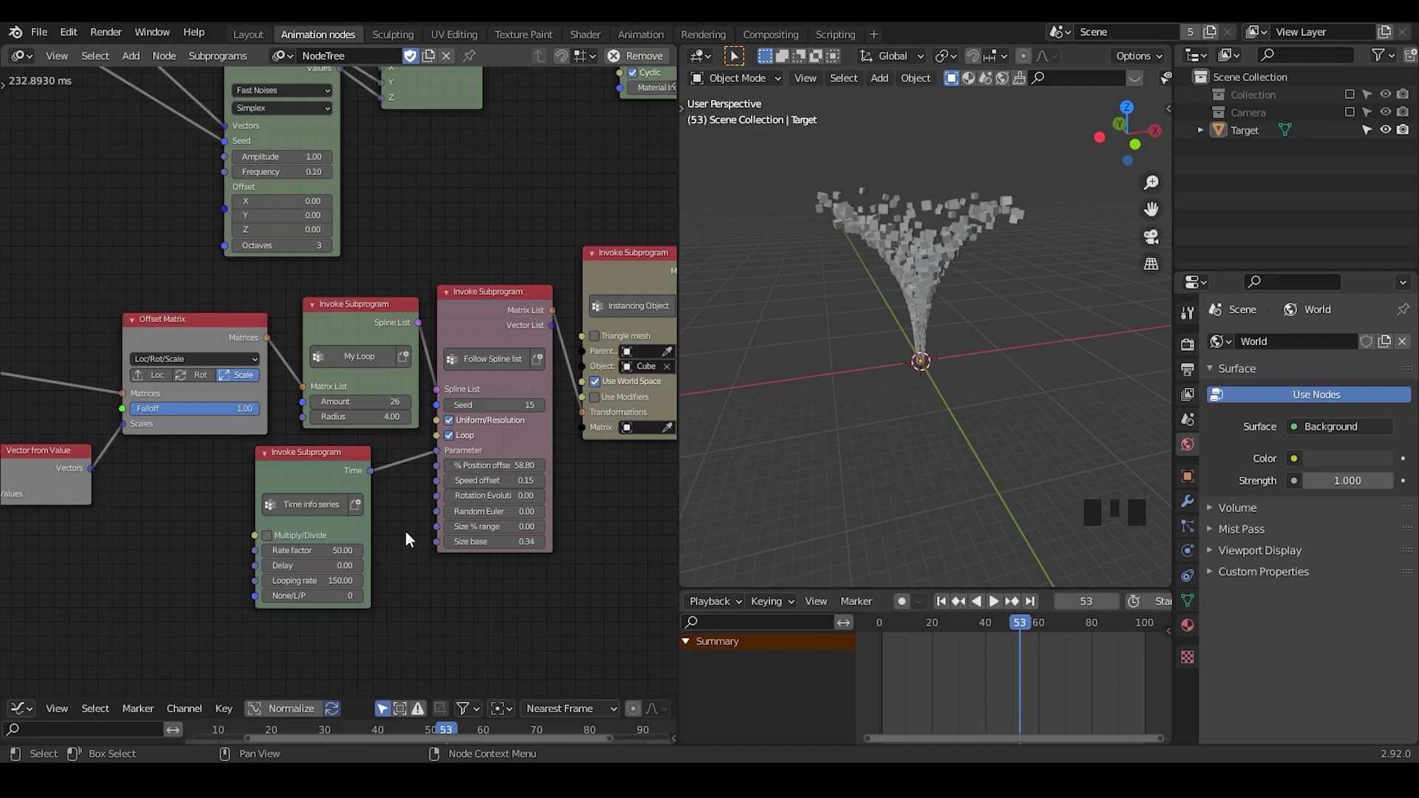
Preview the animation with the new rate factor by scrubbing and playing from frame 1, and return to frame 1
click(941, 601)
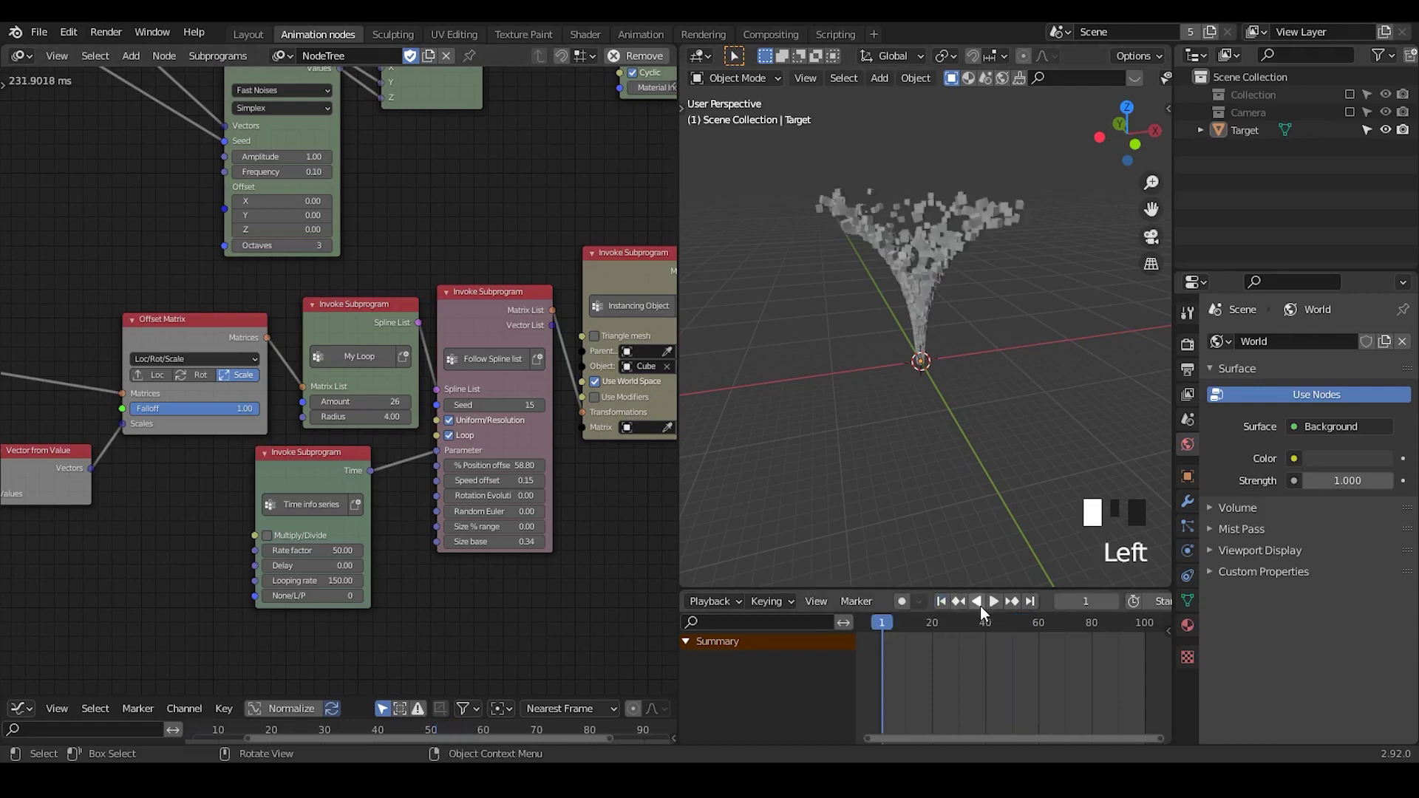
click(888, 622)
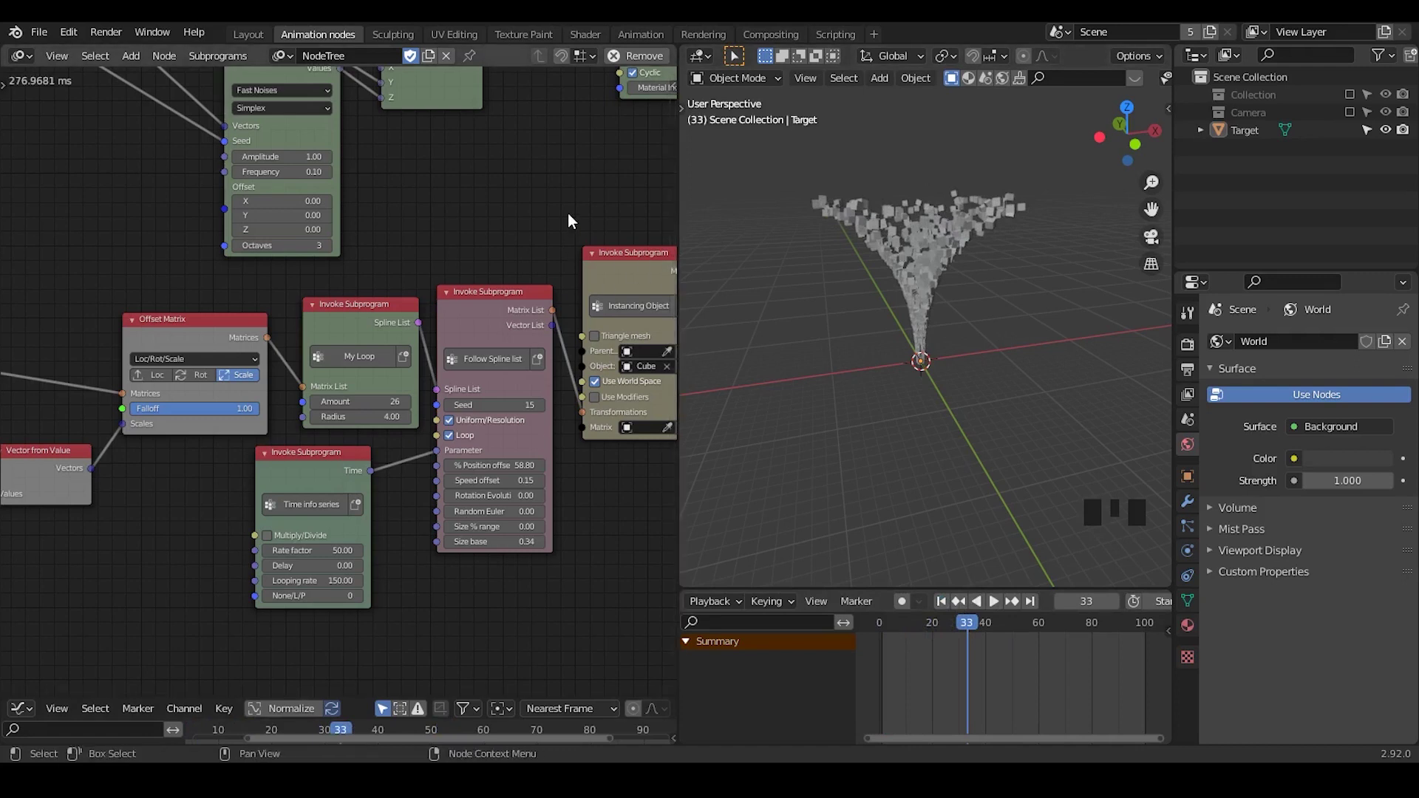
click(942, 605)
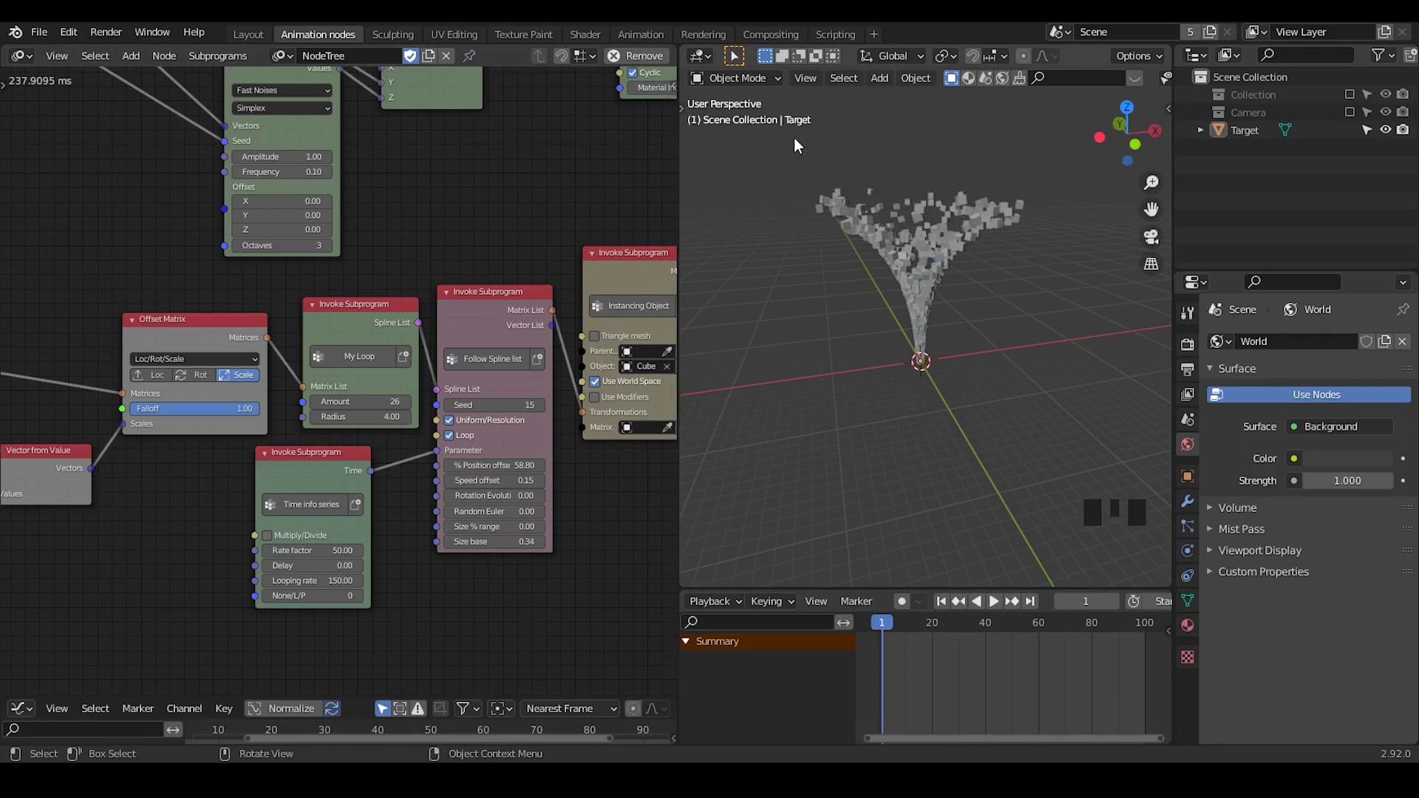
click(995, 600)
click(995, 600)
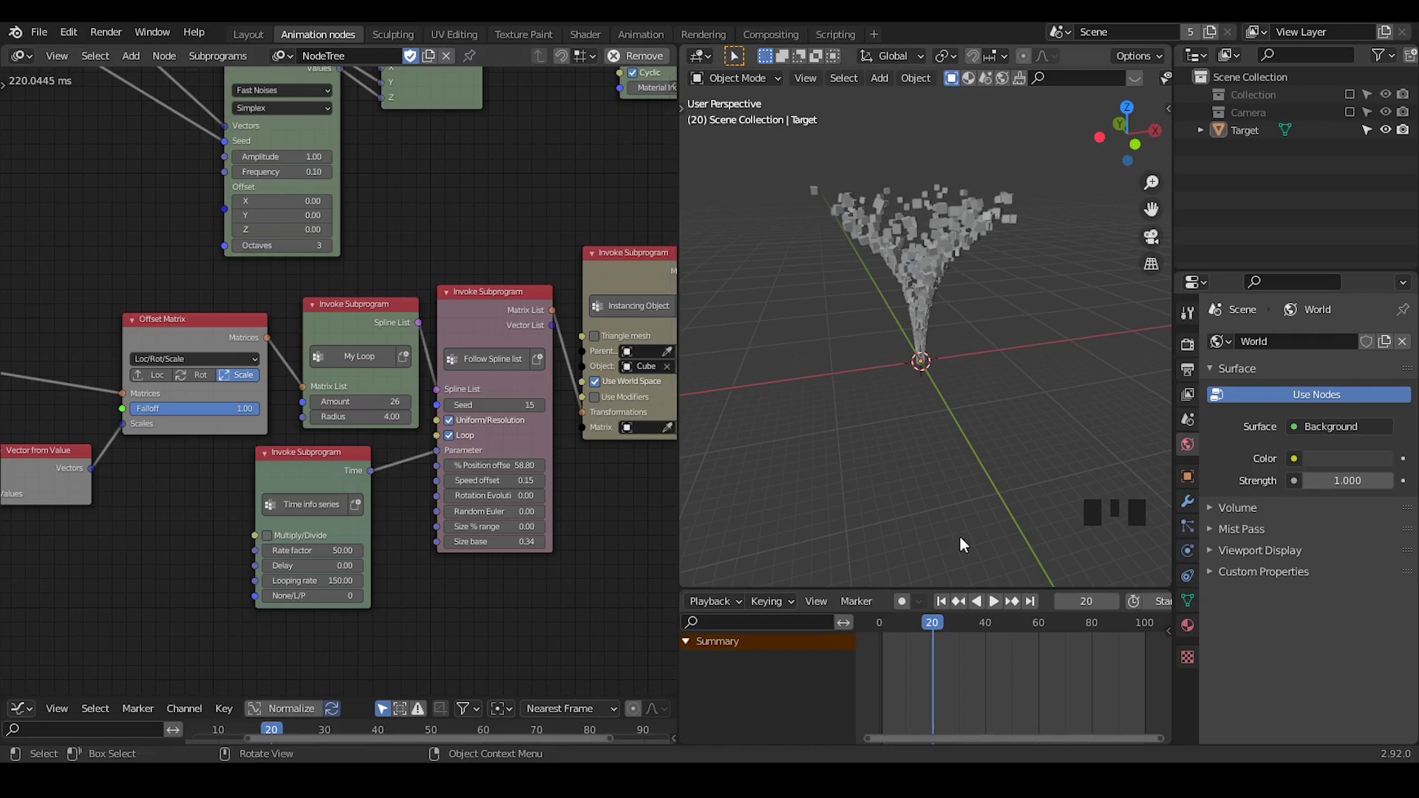
click(946, 600)
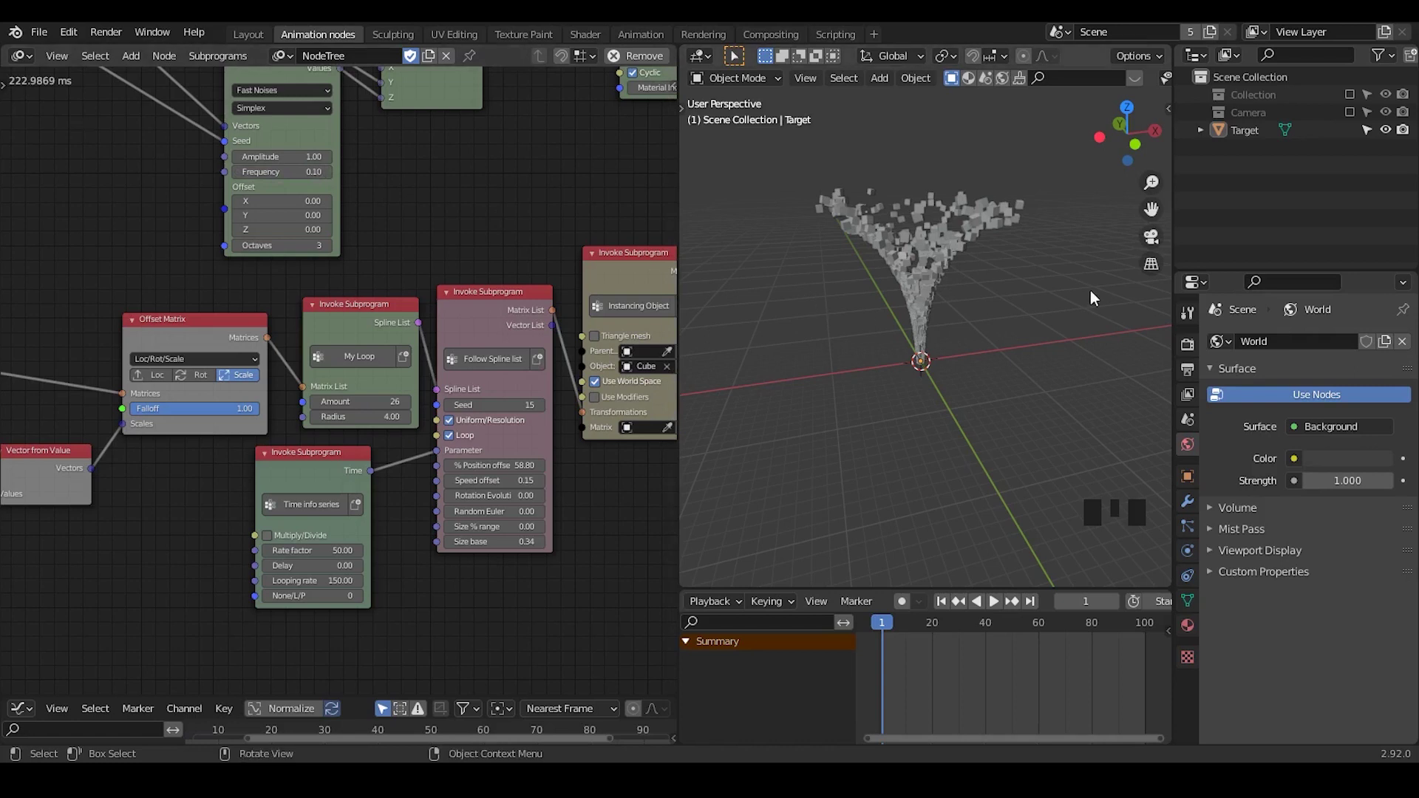
Add a mesh plane with a Subdivision Surface modifier, and delete the plane
key(shift+a)
mouse_move(1050, 336)
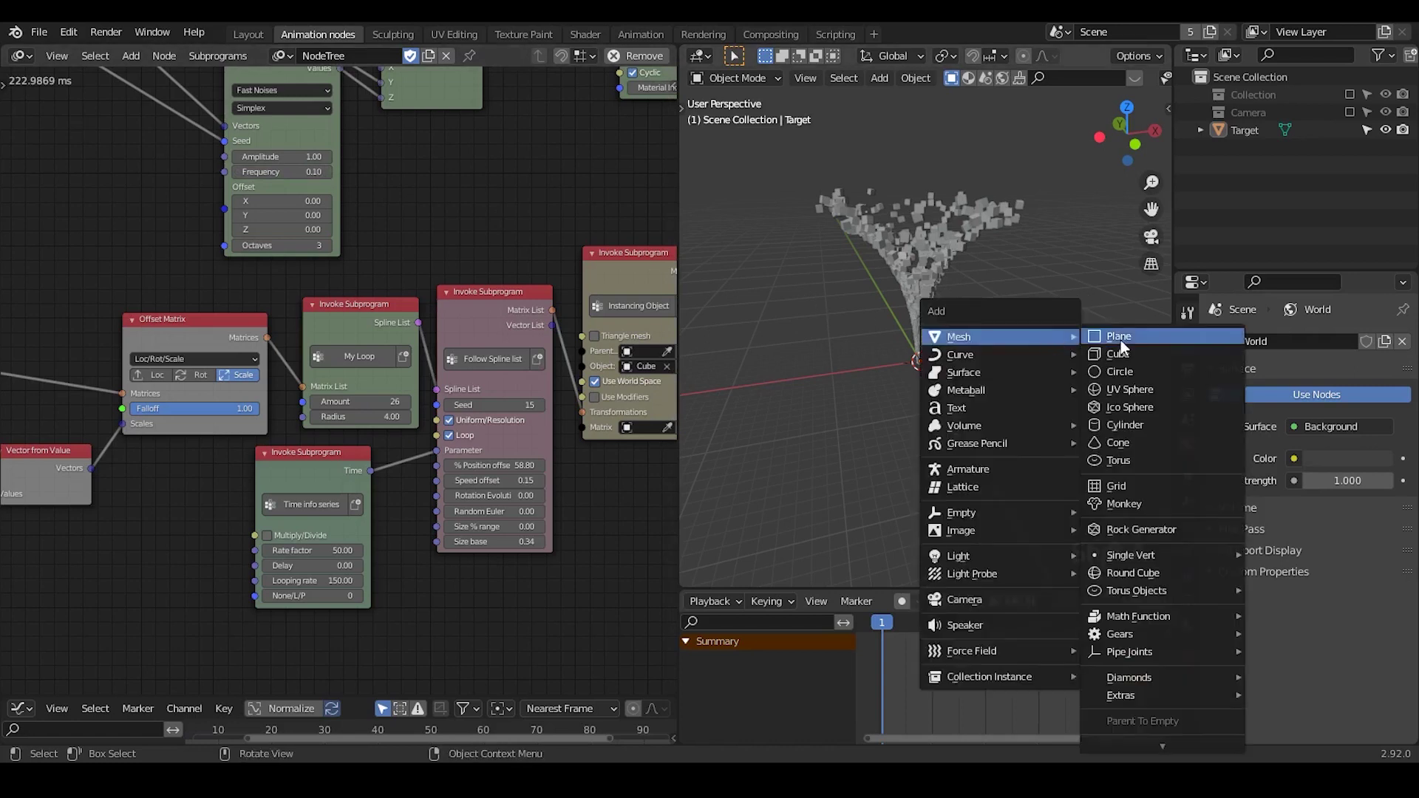
click(1120, 337)
click(1188, 501)
click(1267, 344)
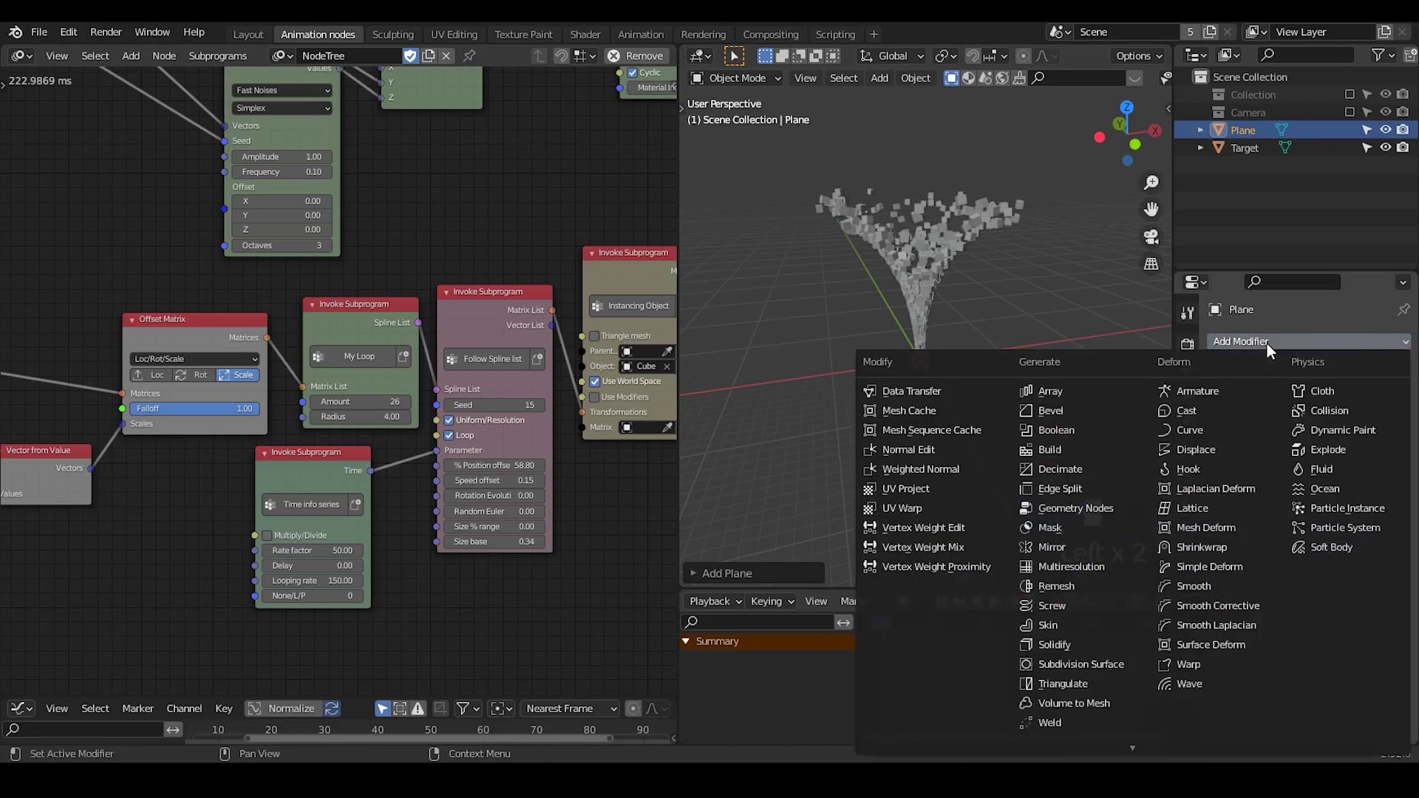
click(1075, 663)
ctrl+middle_drag(978, 436, 956, 364)
key(x)
click(957, 364)
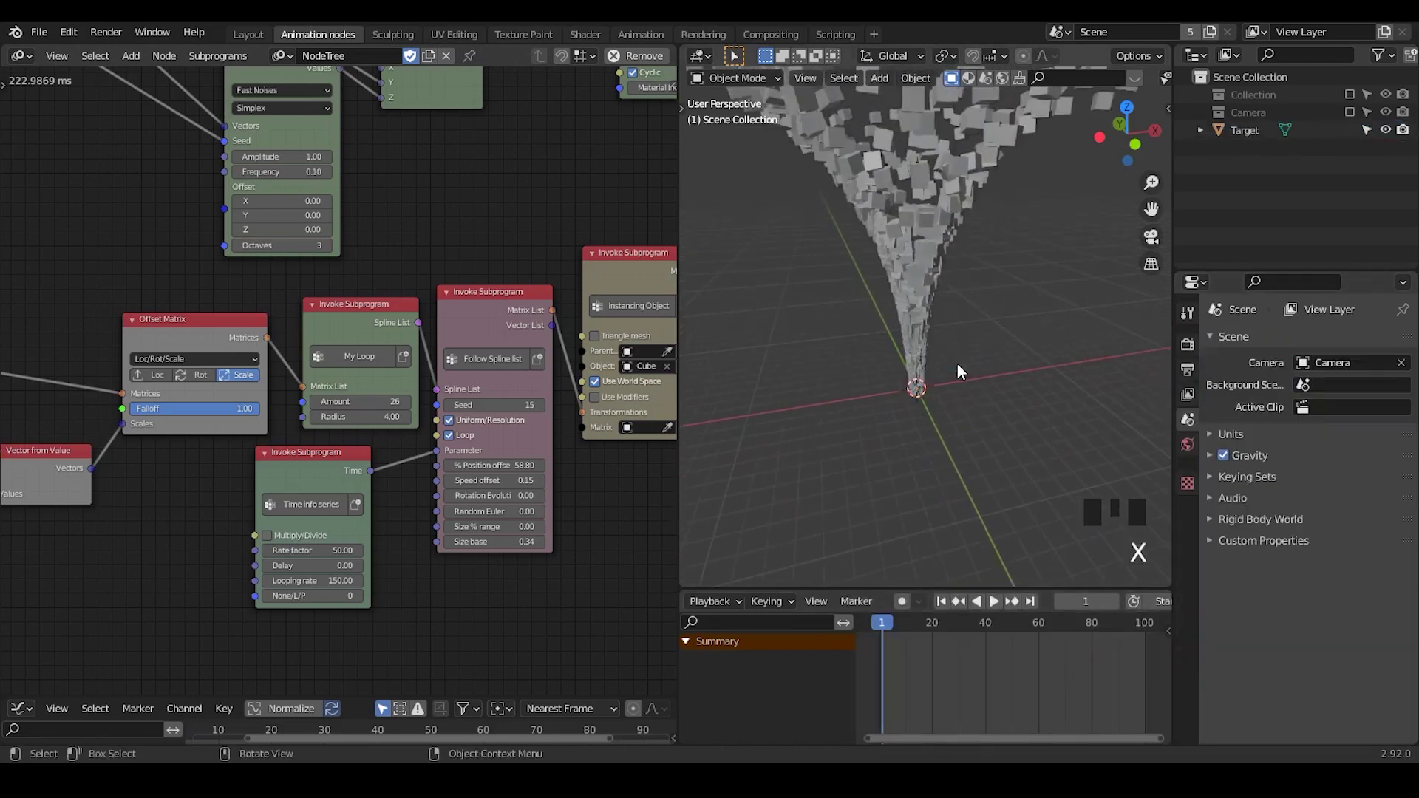
ctrl+middle_drag(978, 309, 978, 385)
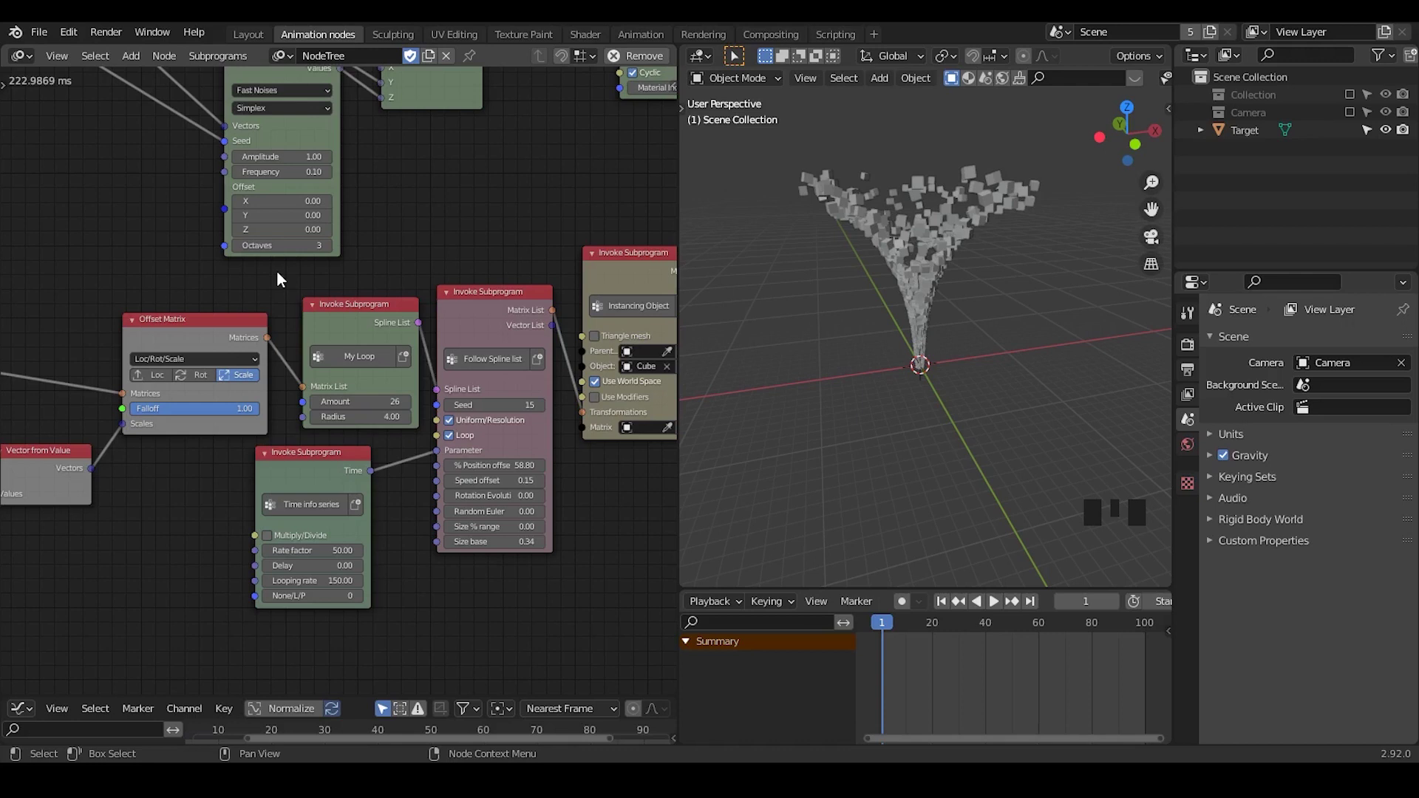
Examine the spiral Distribute Matrices node's Amount, and review the animated cubes from a higher viewing angle
middle_drag(37, 286, 368, 197)
middle_drag(274, 226, 313, 224)
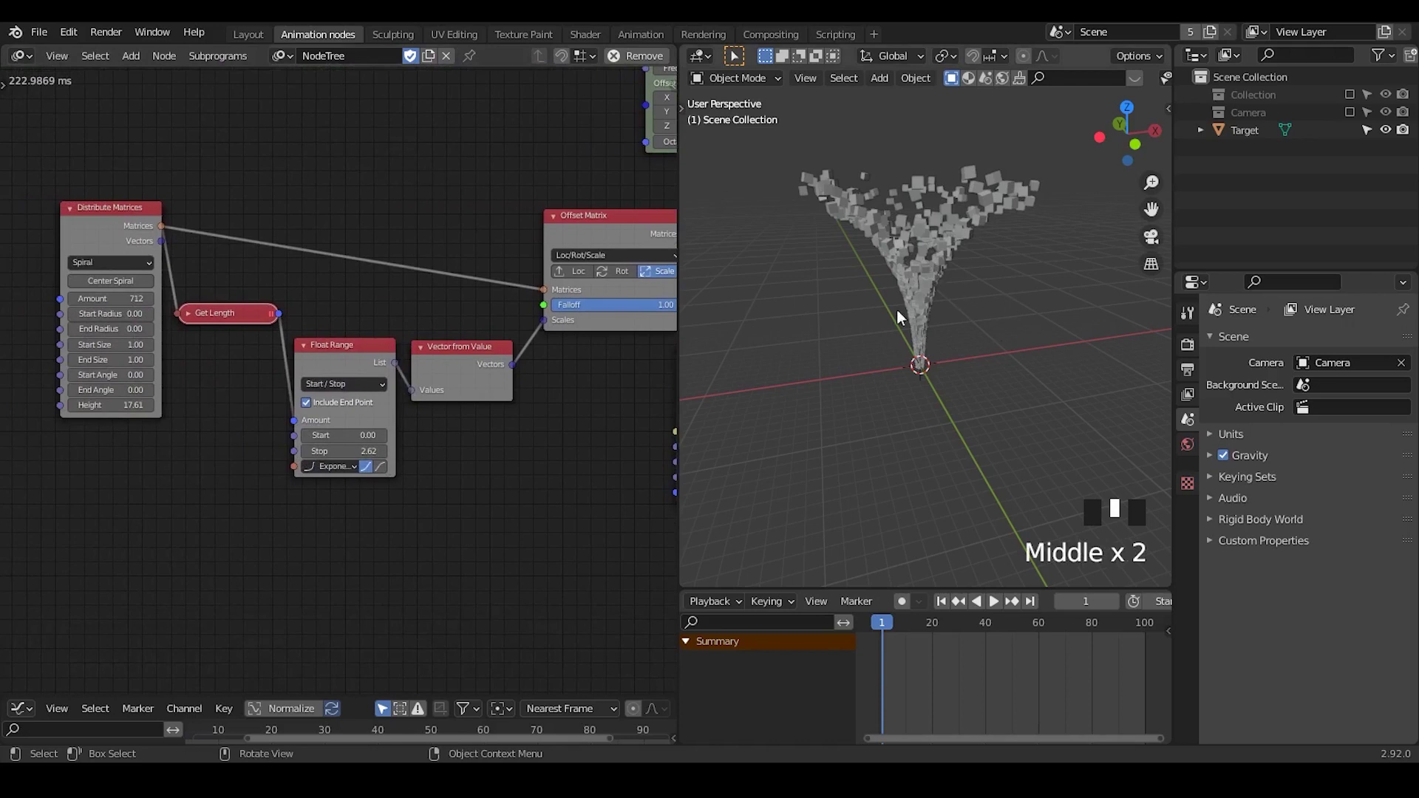
mouse_move(214, 305)
middle_down()
mouse_move(254, 326)
mouse_move(231, 296)
middle_up()
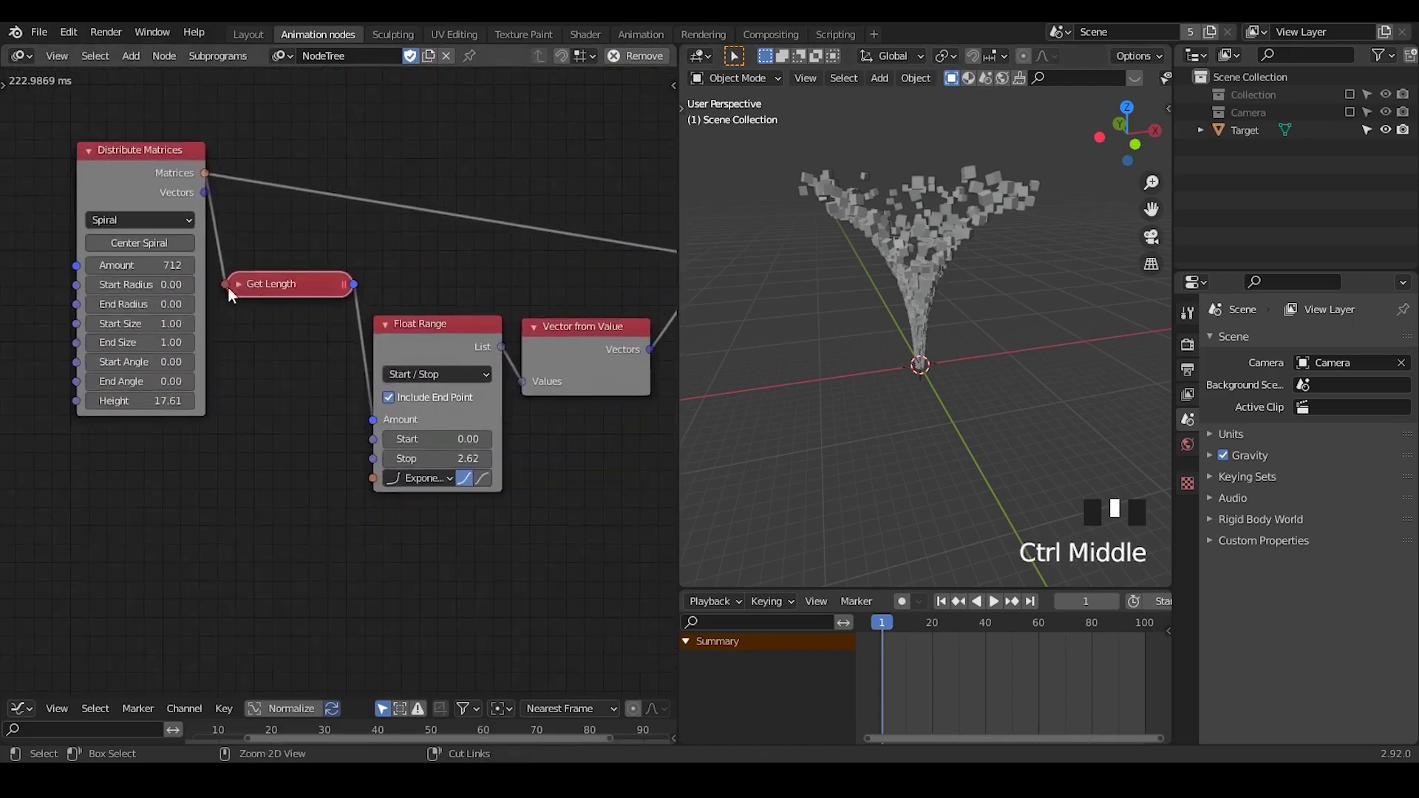
middle_drag(896, 293, 942, 539)
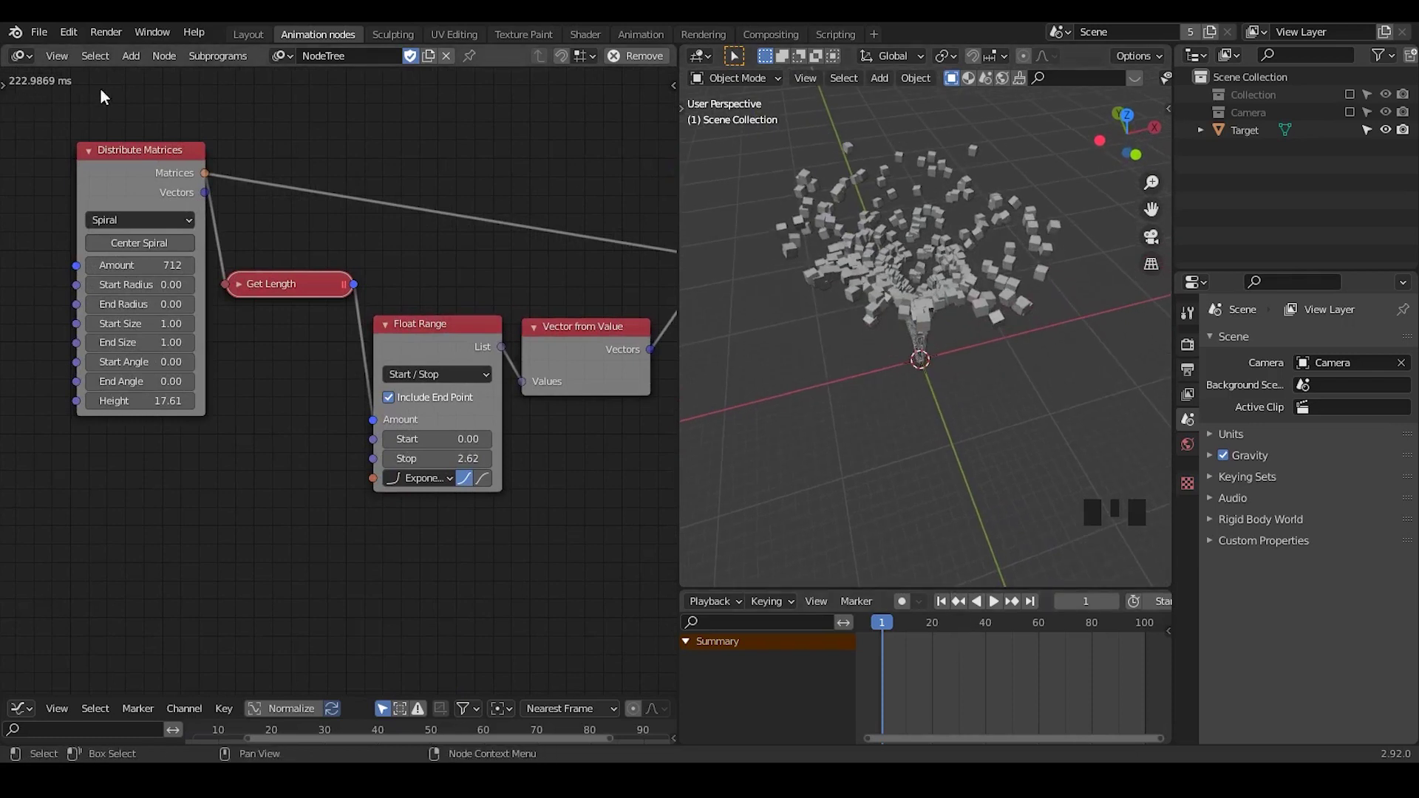
click(993, 600)
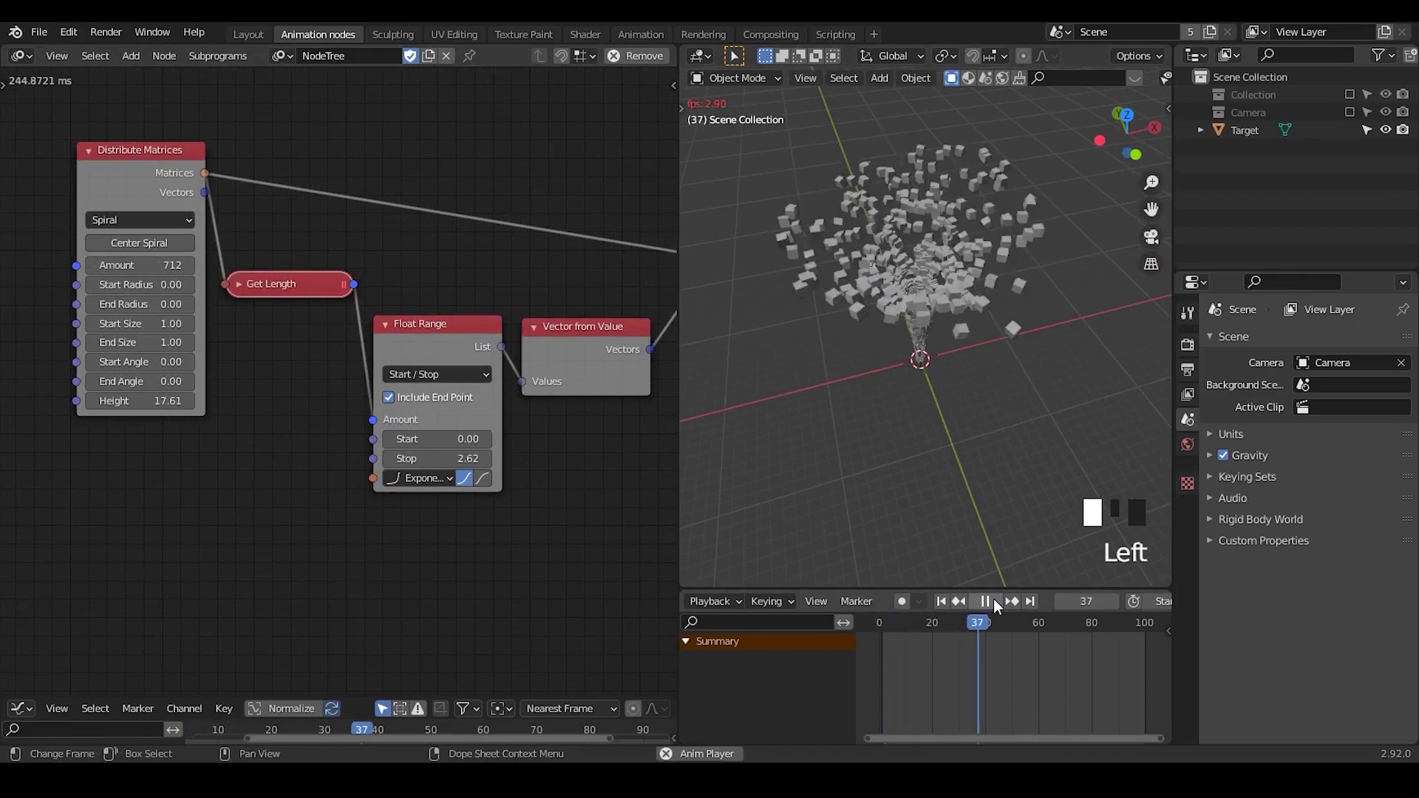
click(986, 601)
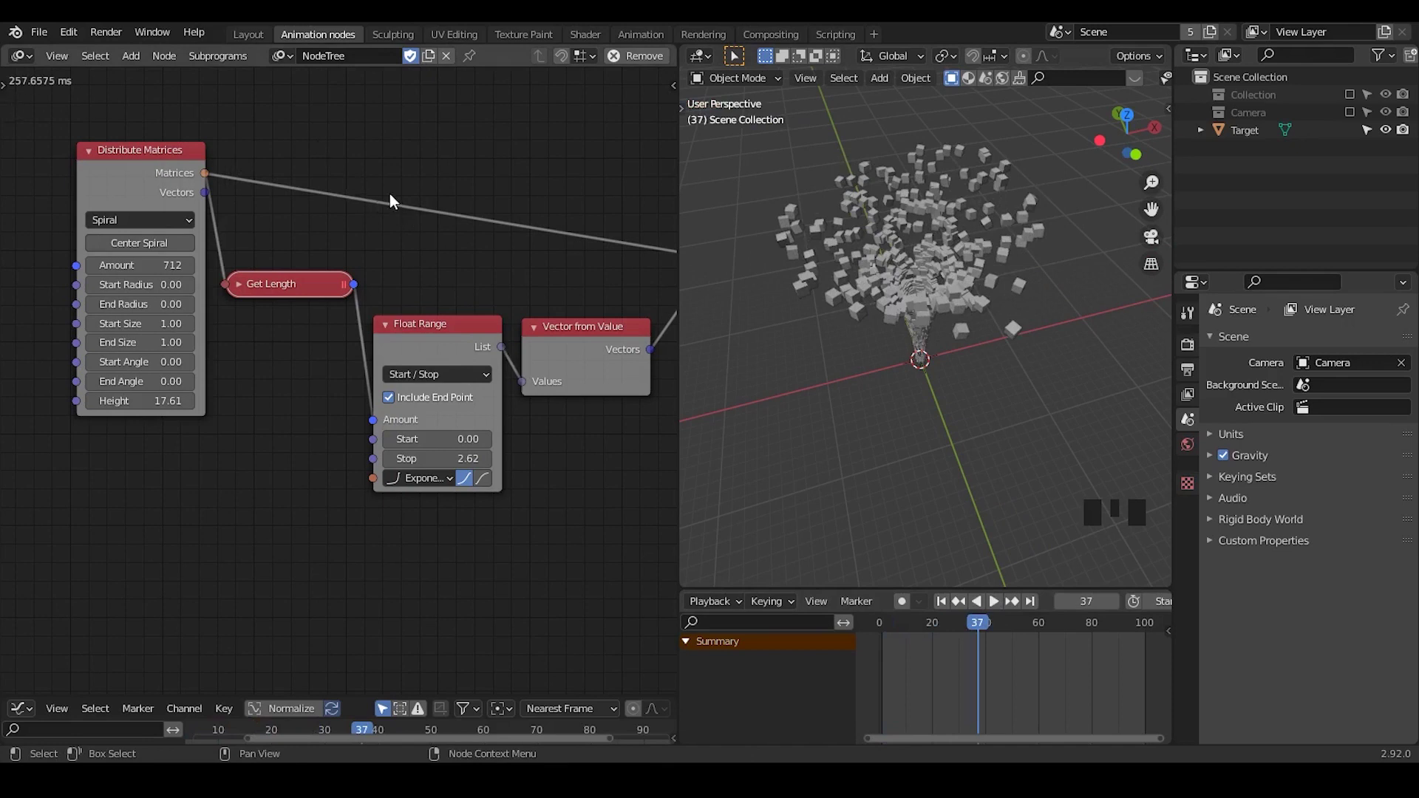
click(151, 264)
key(Return)
Switch the node tree's Execution Code to Measure Execution Times
key(n)
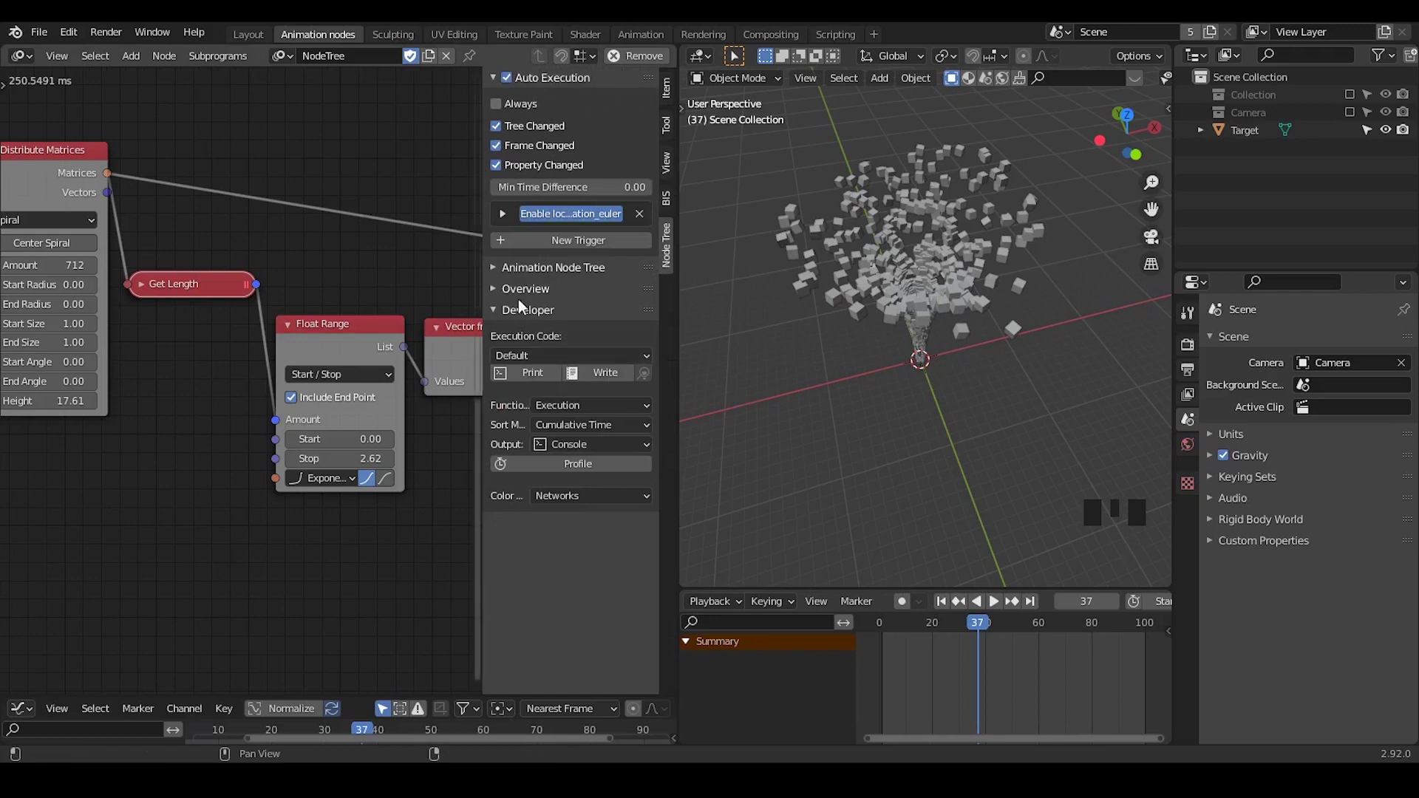
click(555, 356)
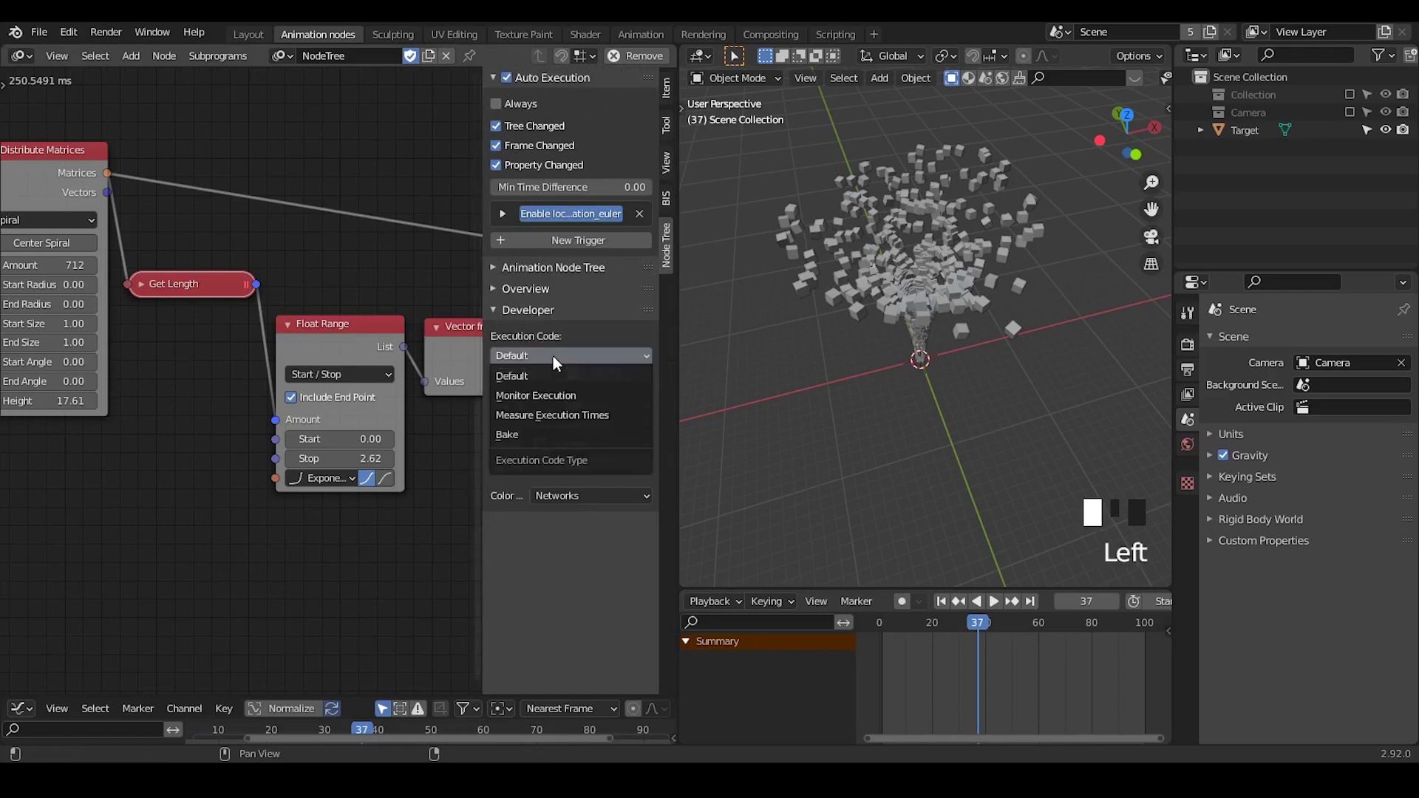
click(569, 415)
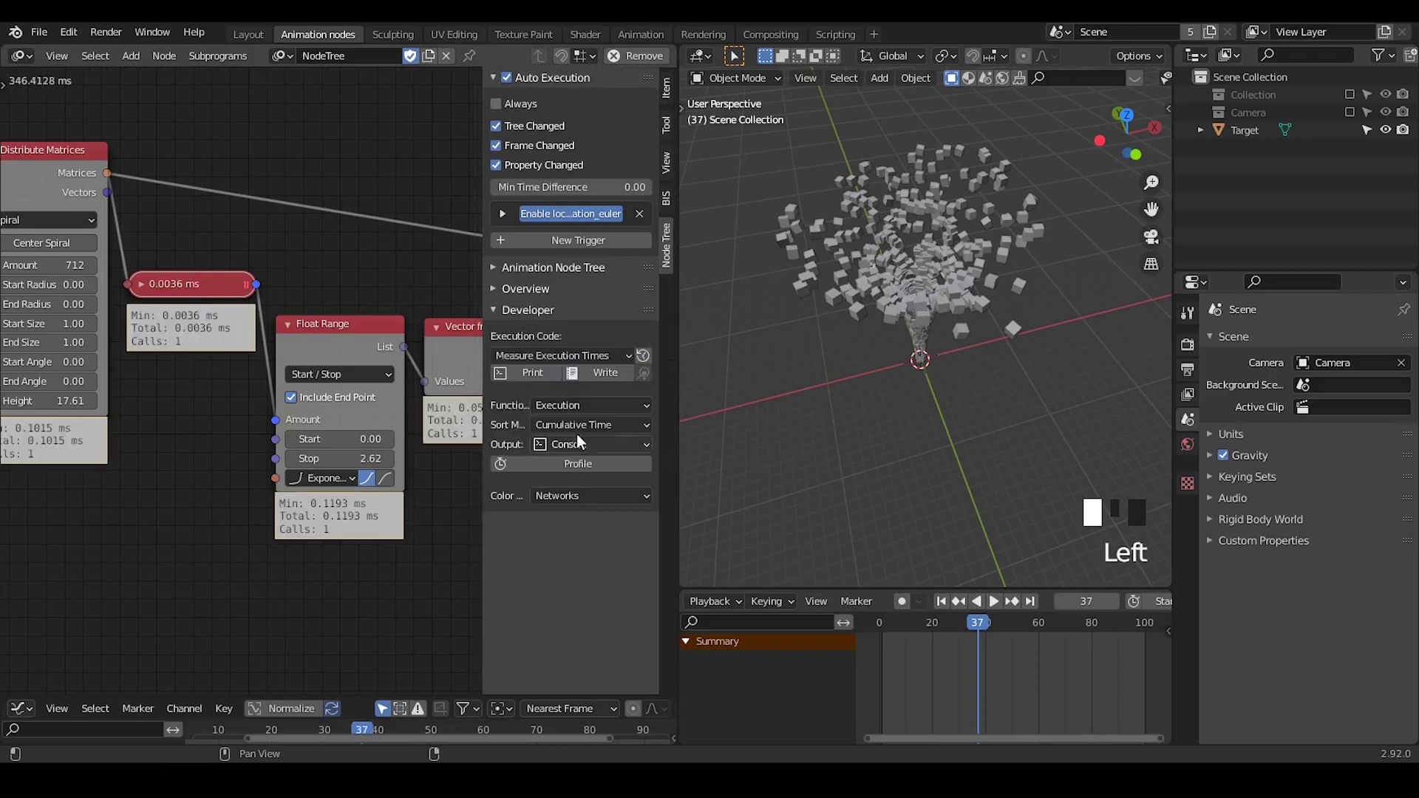
key(n)
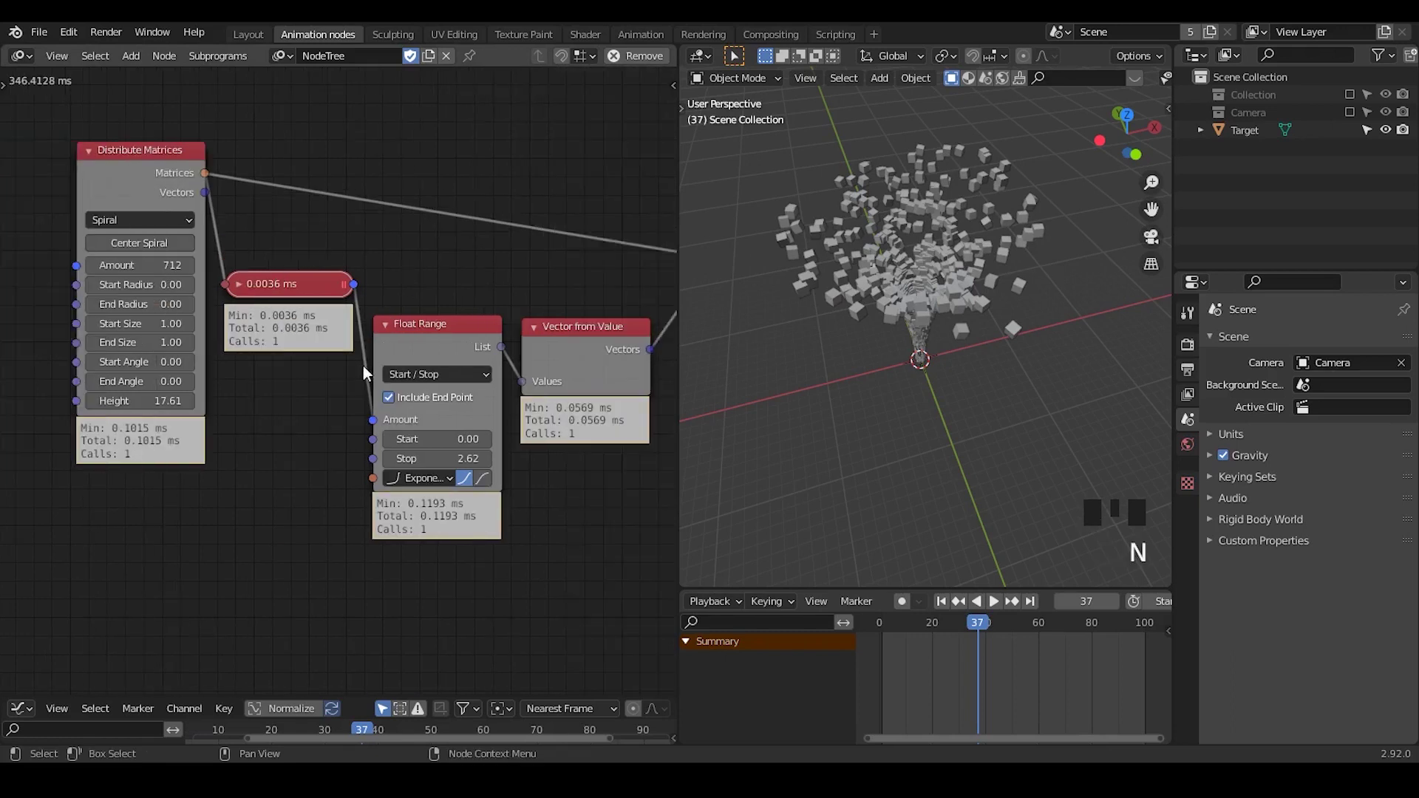
Move the Time info series node down, clear of the timing box under the My Loop node
middle_drag(243, 518, 287, 430)
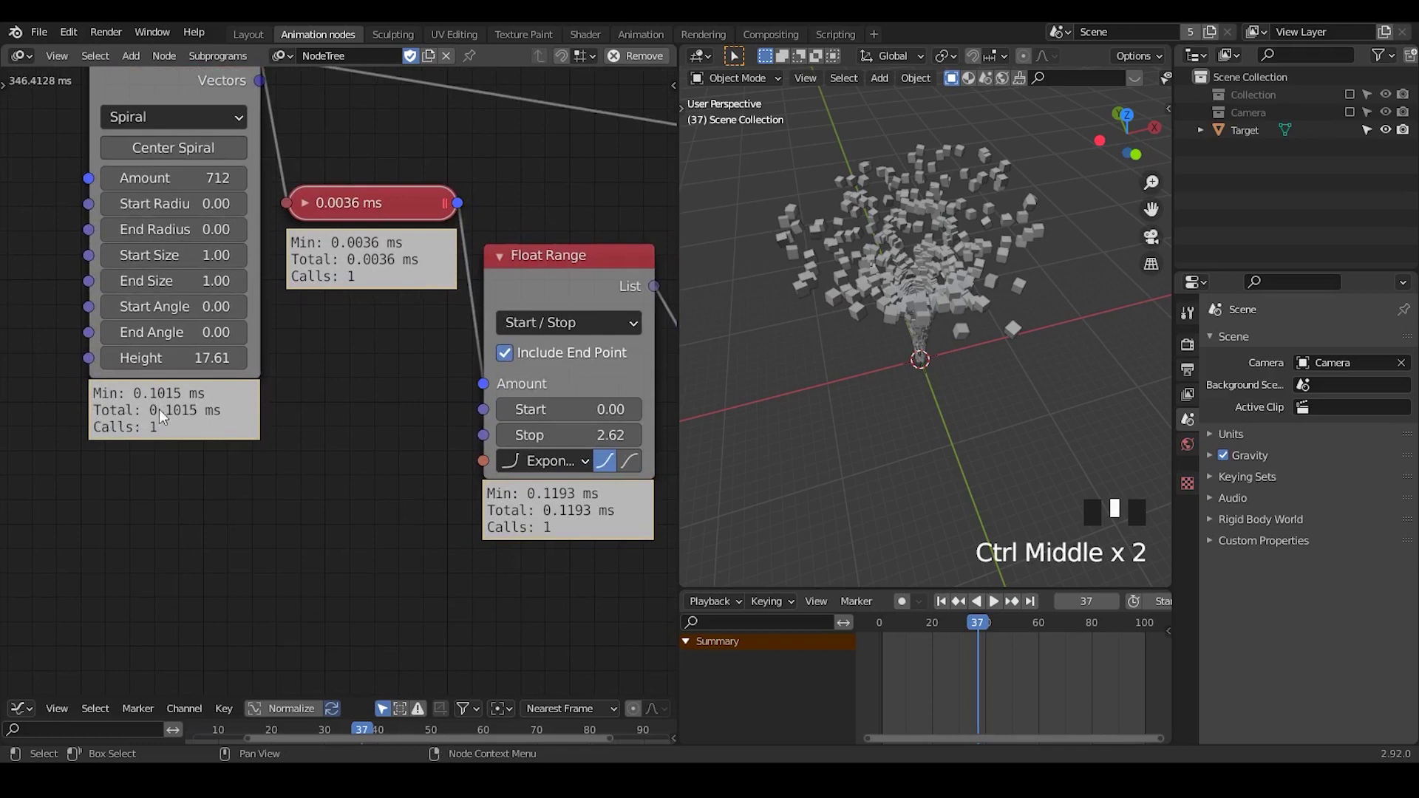
ctrl+middle_drag(432, 359, 408, 389)
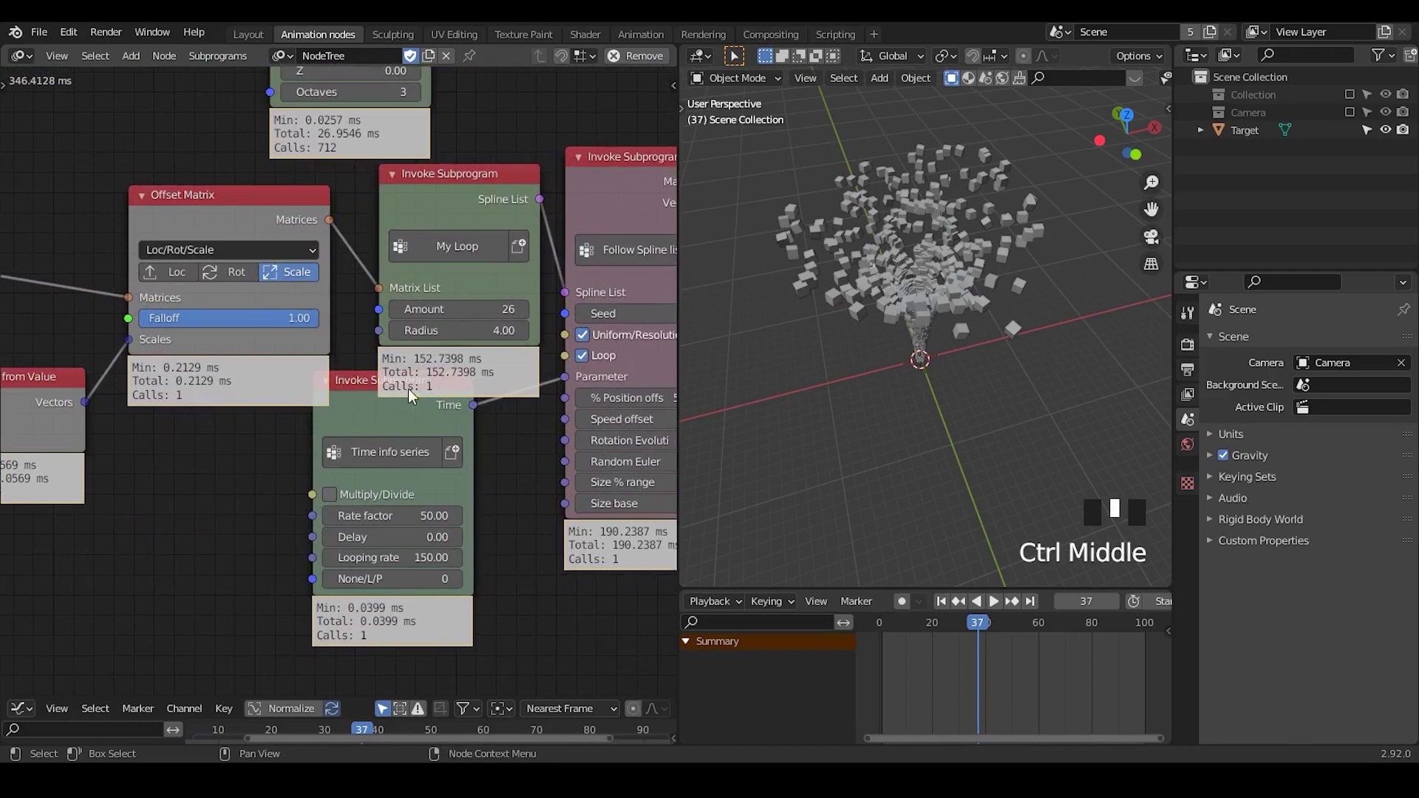
drag(408, 389, 414, 479)
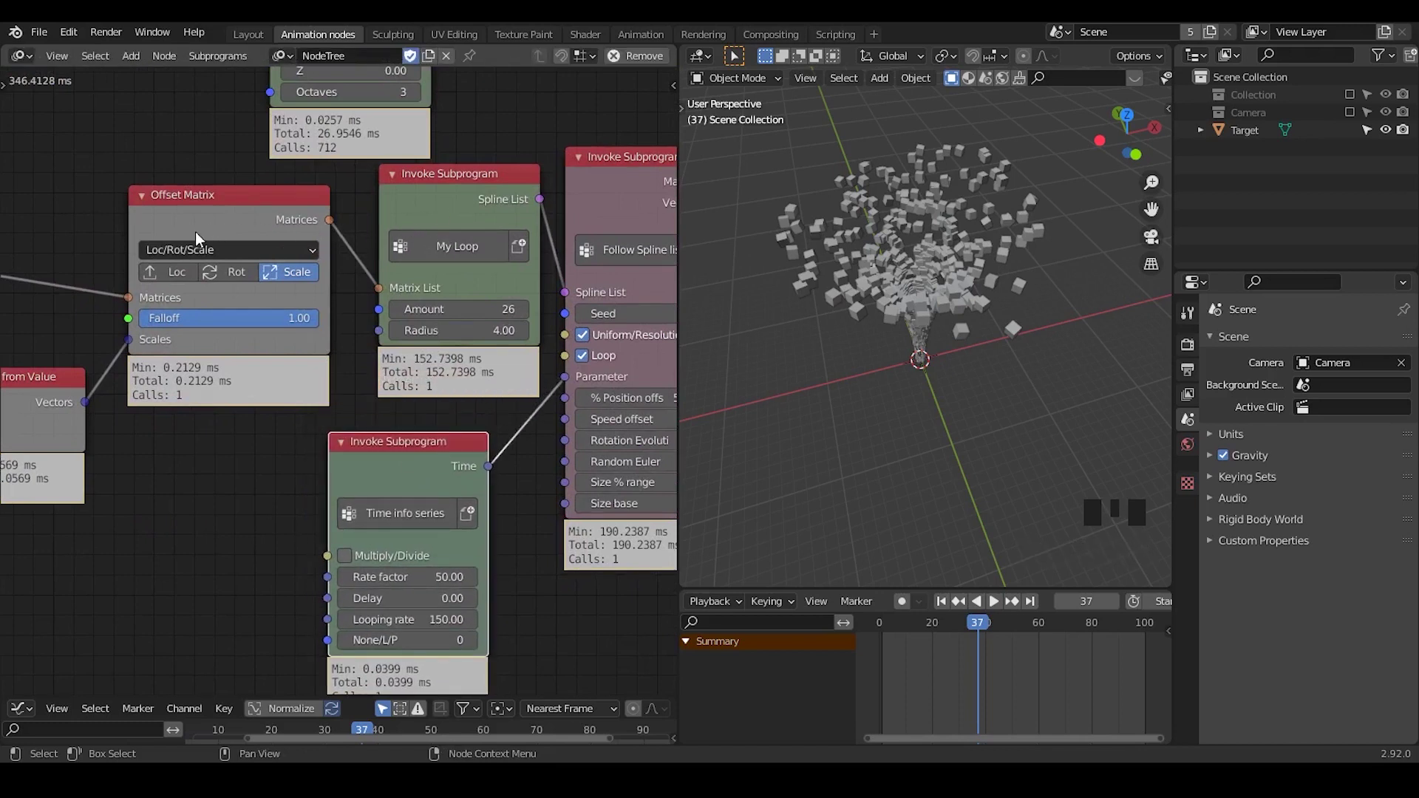
Examine the execution times of the nodes in the My Loop subprogram, from Distribute Matrices through the noise nodes to Transform Spline
middle_drag(195, 232, 542, 173)
middle_drag(111, 310, 525, 277)
middle_drag(281, 281, 388, 499)
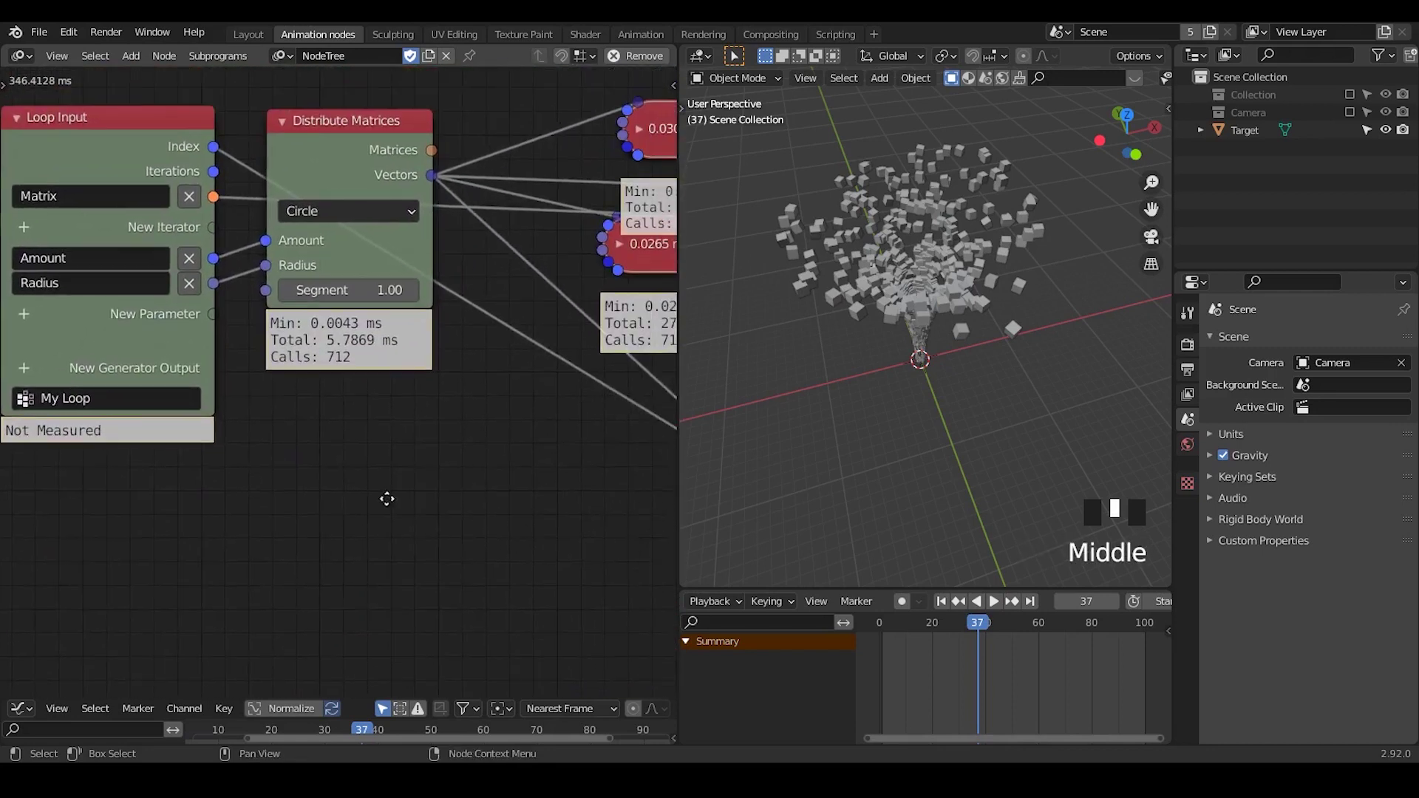
drag(346, 162, 348, 170)
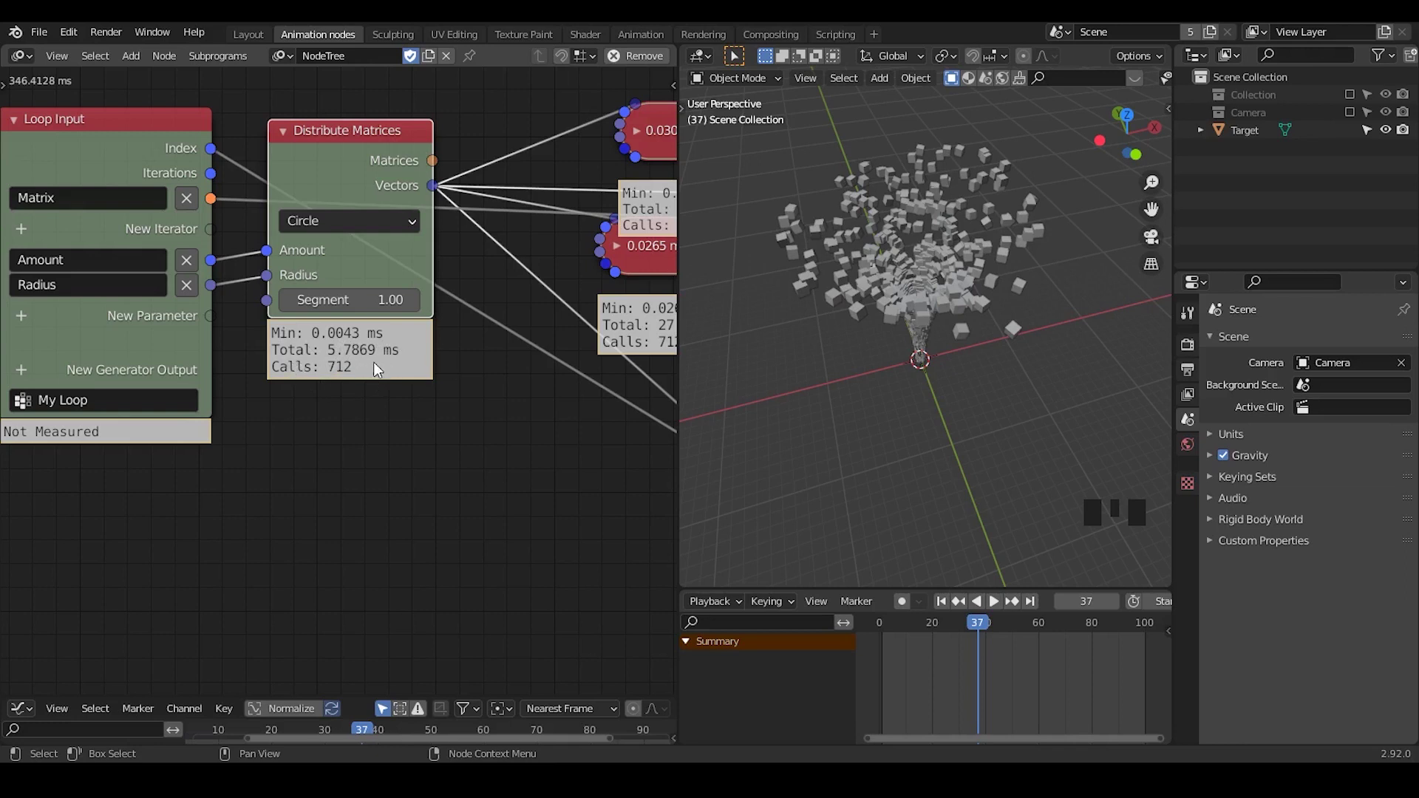
scroll(374, 362, up, 1)
middle_drag(437, 393, 381, 223)
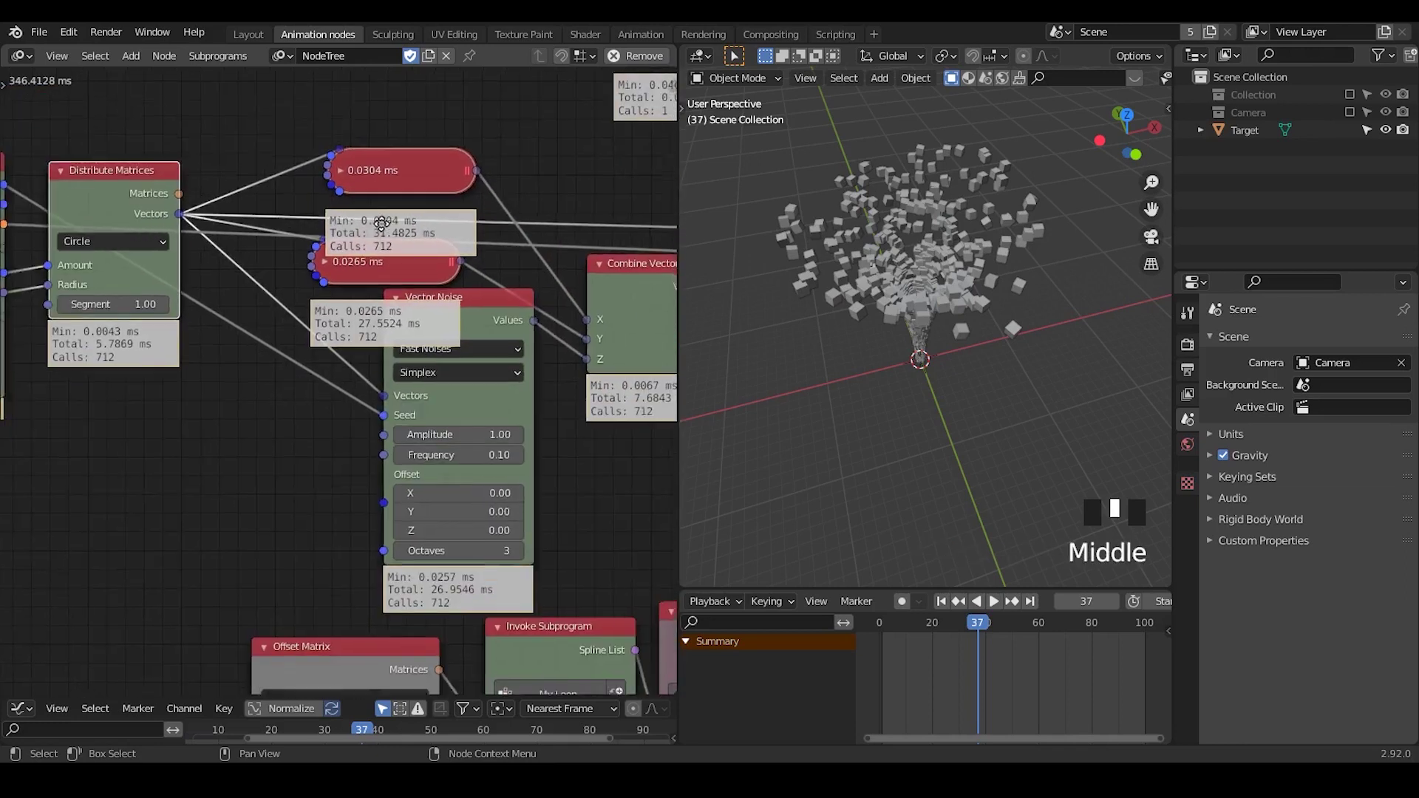
scroll(392, 250, up, 1)
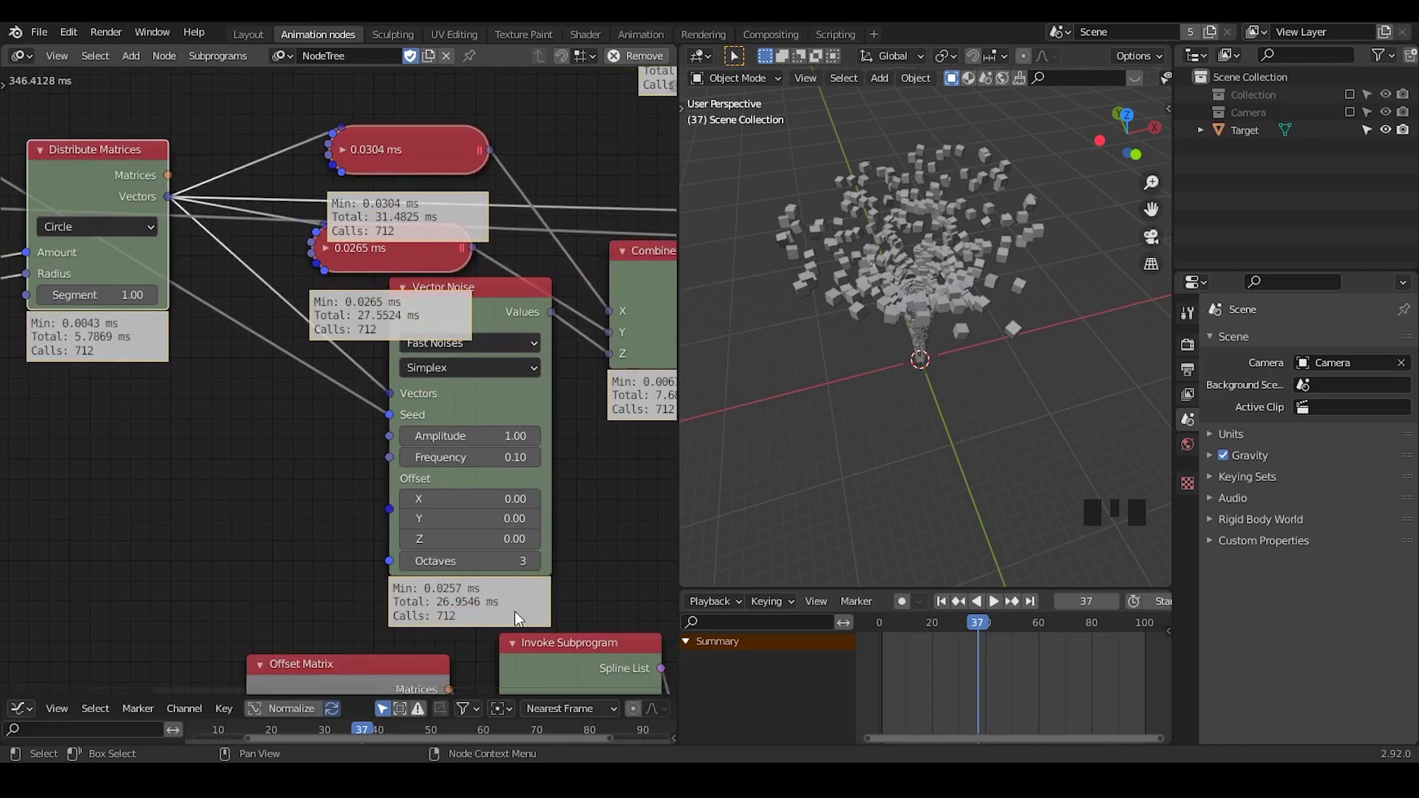
middle_drag(536, 610, 335, 532)
middle_drag(434, 443, 195, 508)
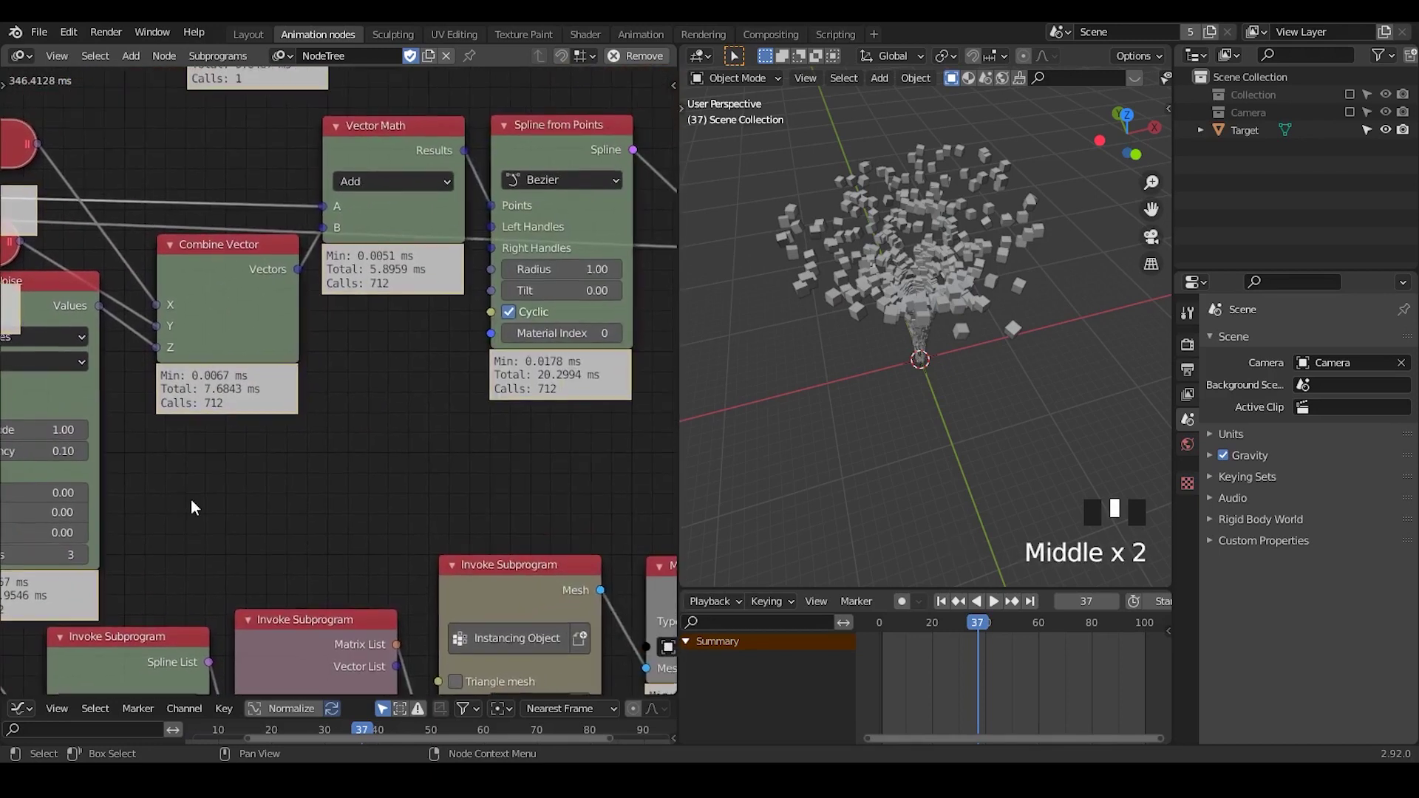
middle_drag(393, 426, 240, 455)
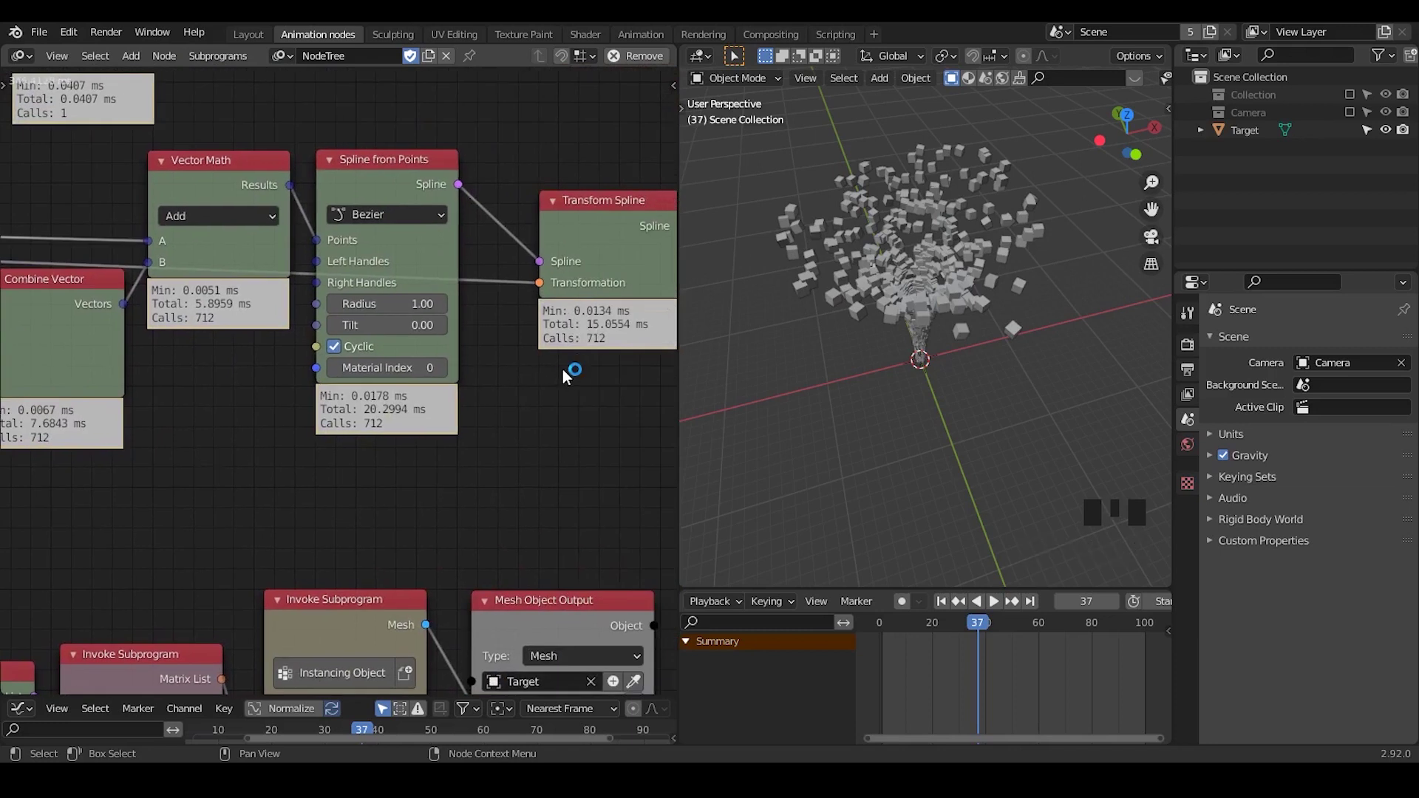
ctrl+middle_drag(562, 369, 529, 402)
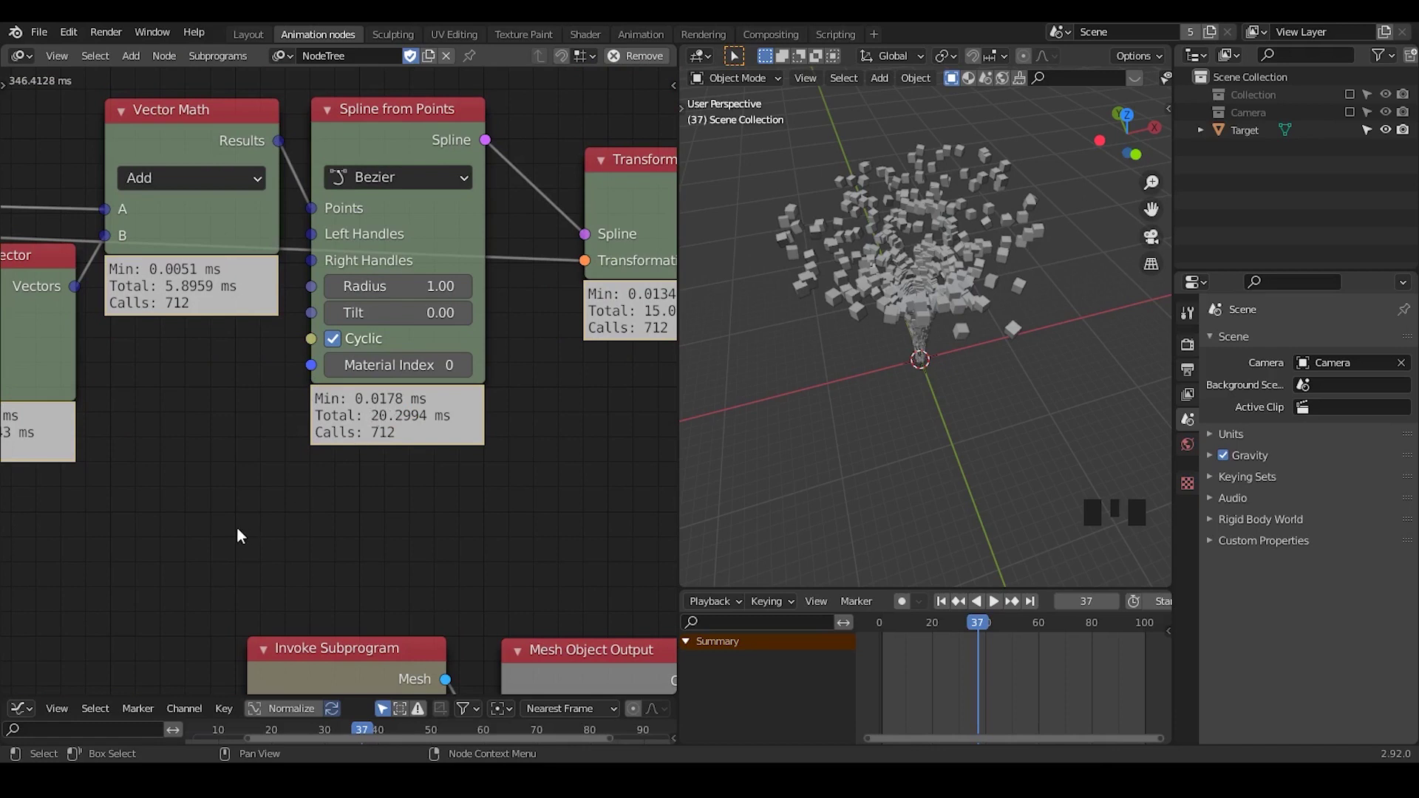
Review the My Loop node's execution time, and move the timeline to frame 5 to measure it again
middle_drag(232, 654, 569, 211)
middle_drag(216, 354, 405, 278)
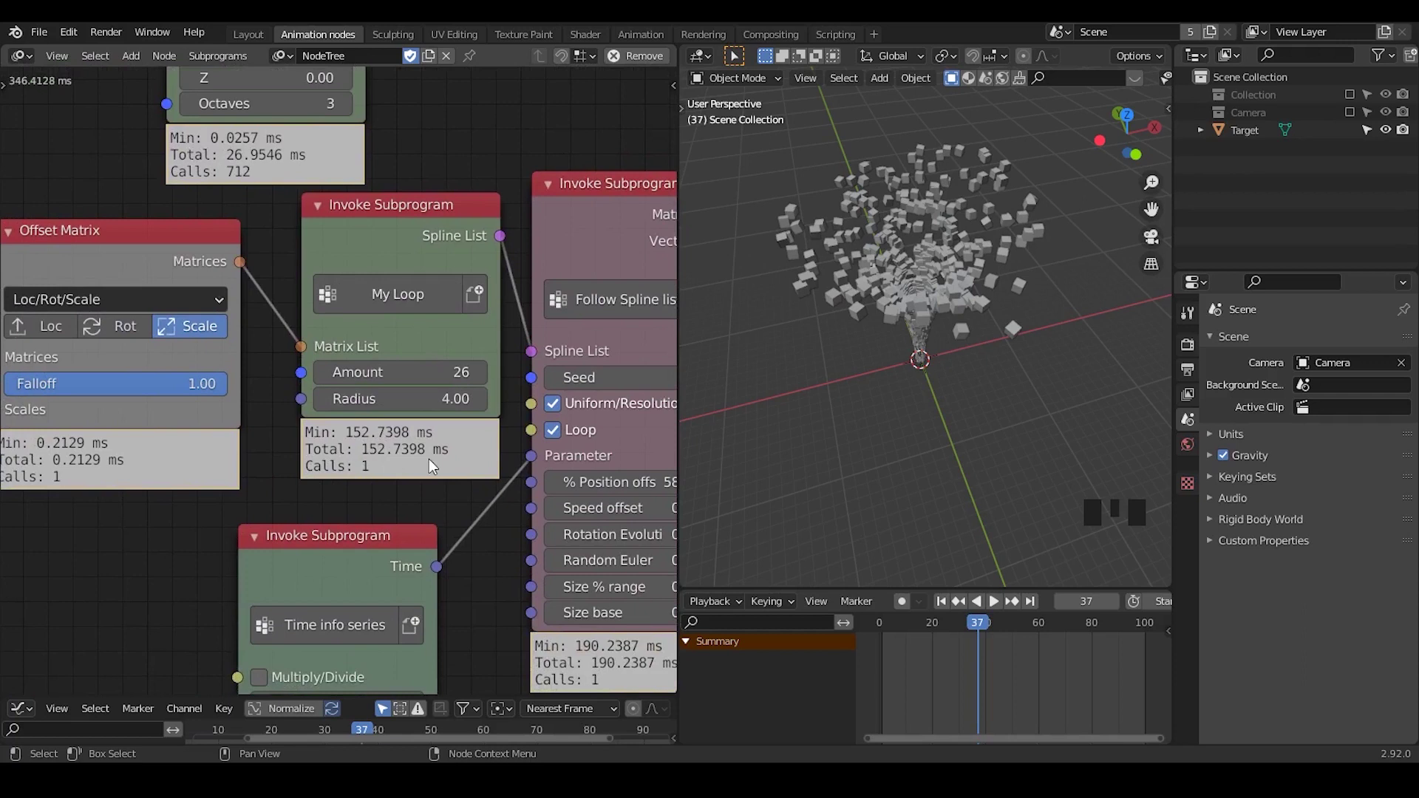
middle_drag(266, 366, 307, 386)
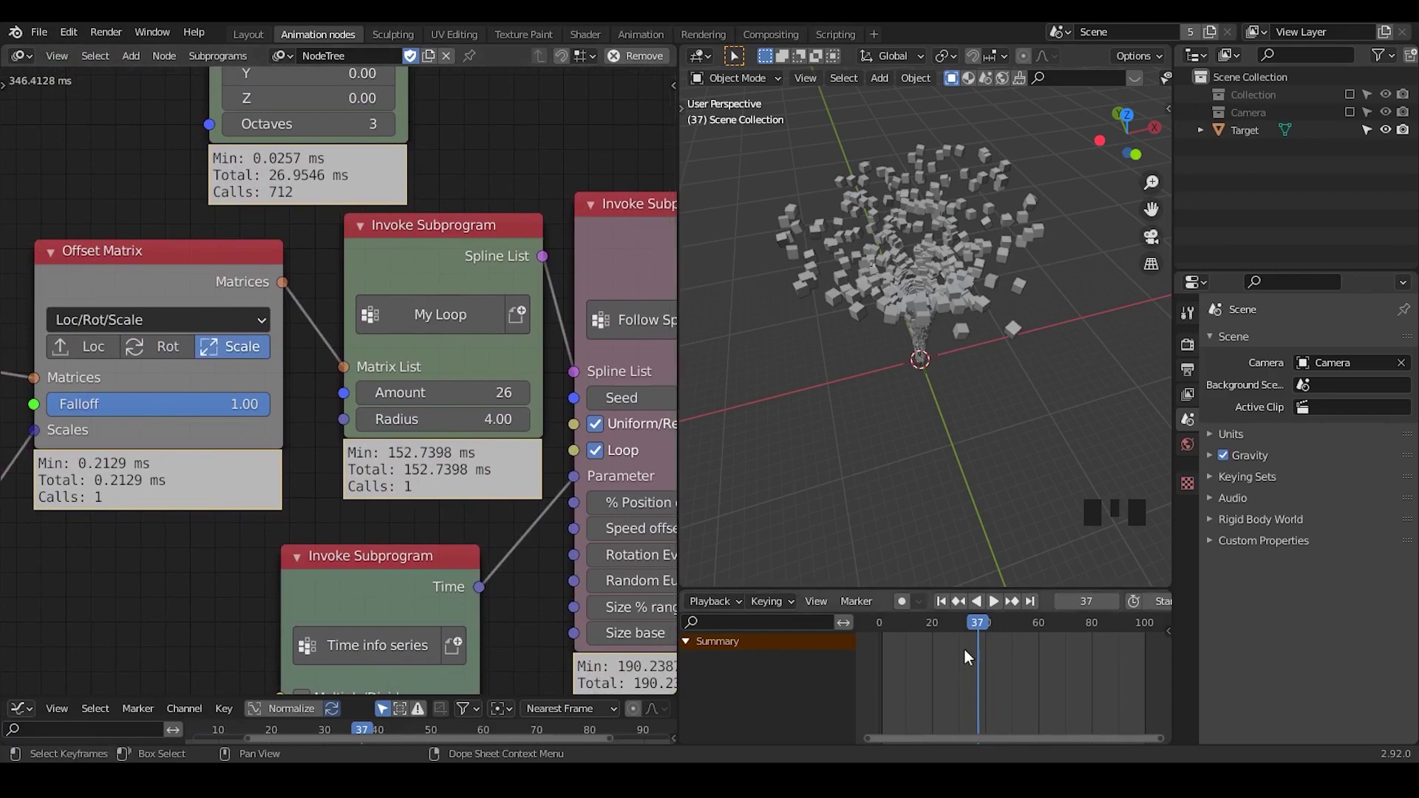
click(893, 619)
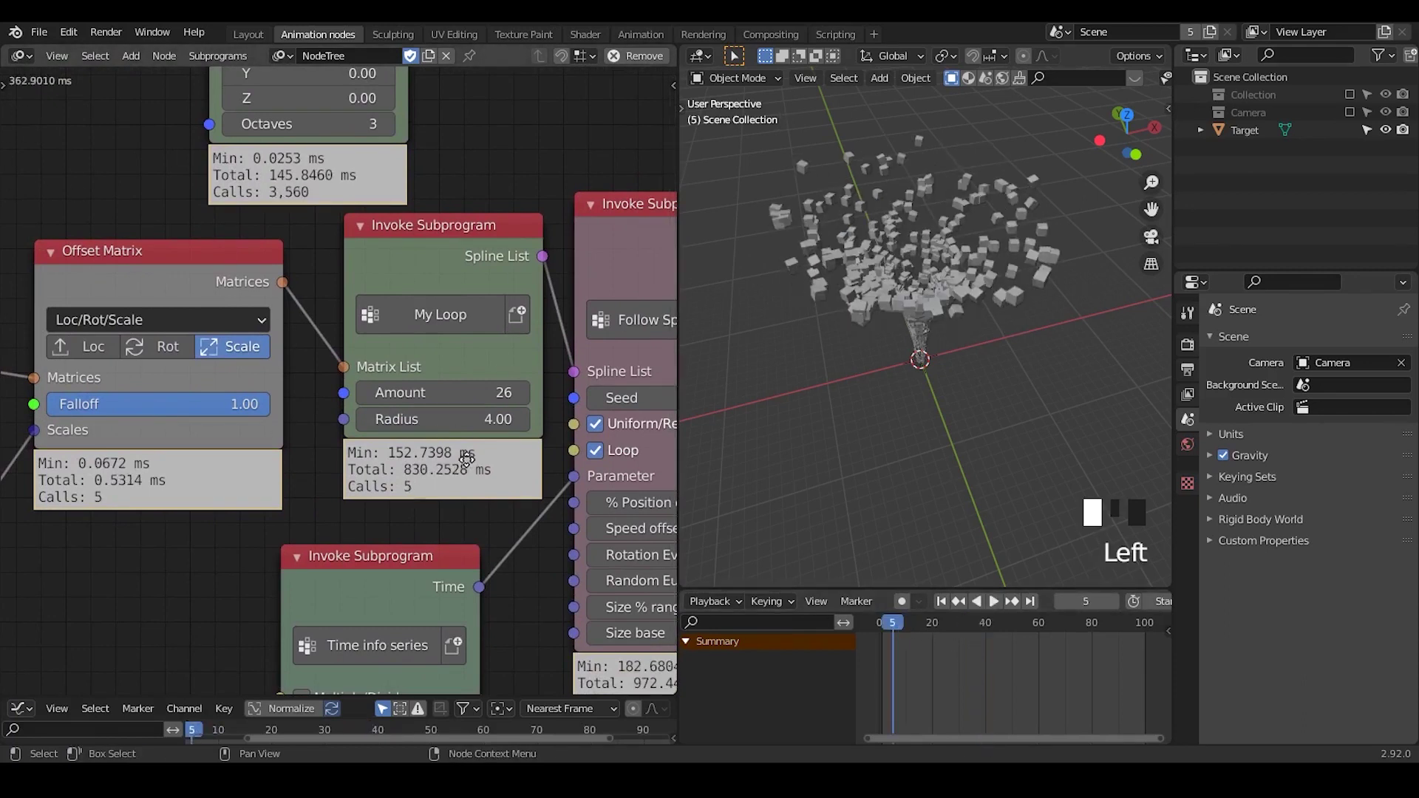
Inspect the execution time of the Follow Spline list subprogram node alongside the My Loop node
middle_drag(628, 262, 406, 194)
drag(406, 193, 408, 187)
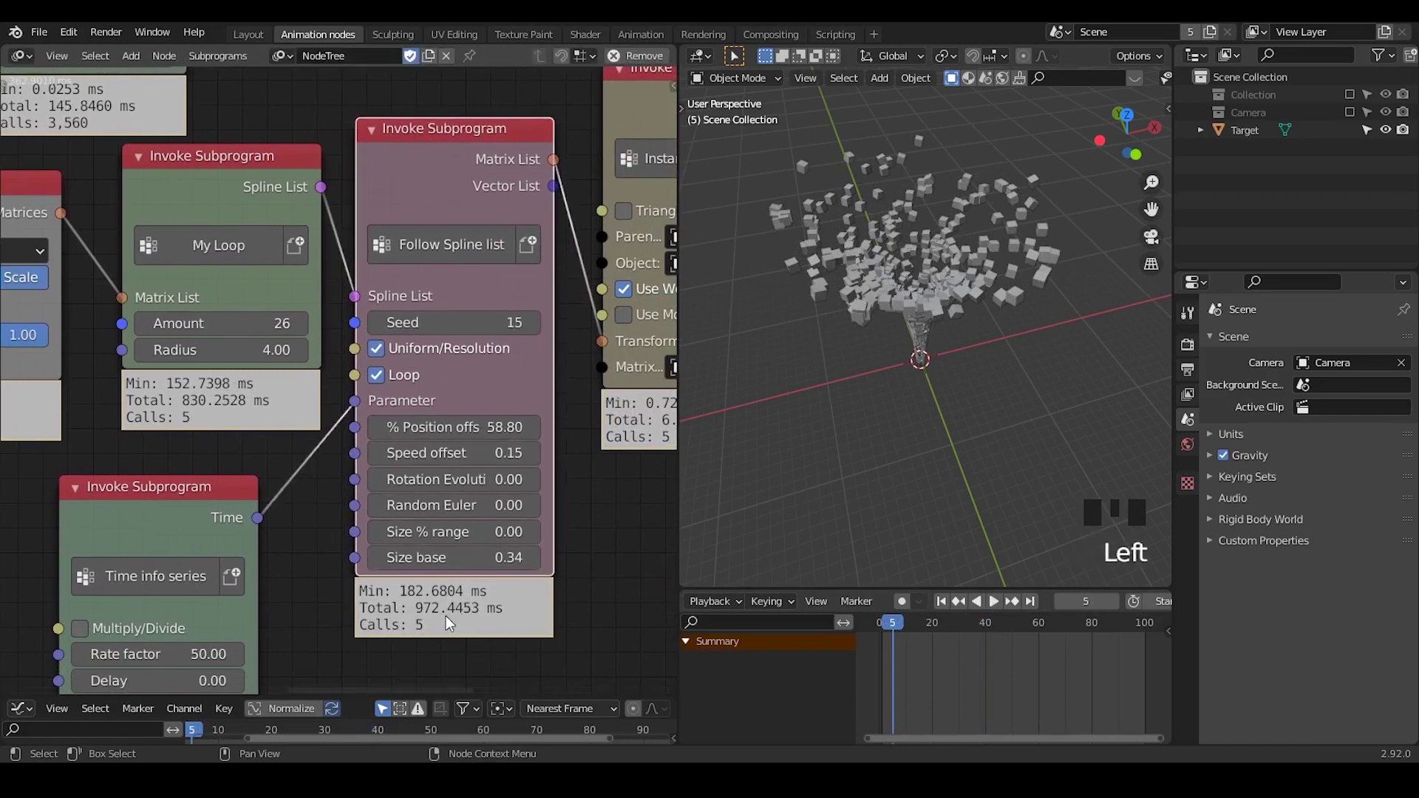
middle_drag(446, 615, 549, 630)
scroll(508, 643, down, 1)
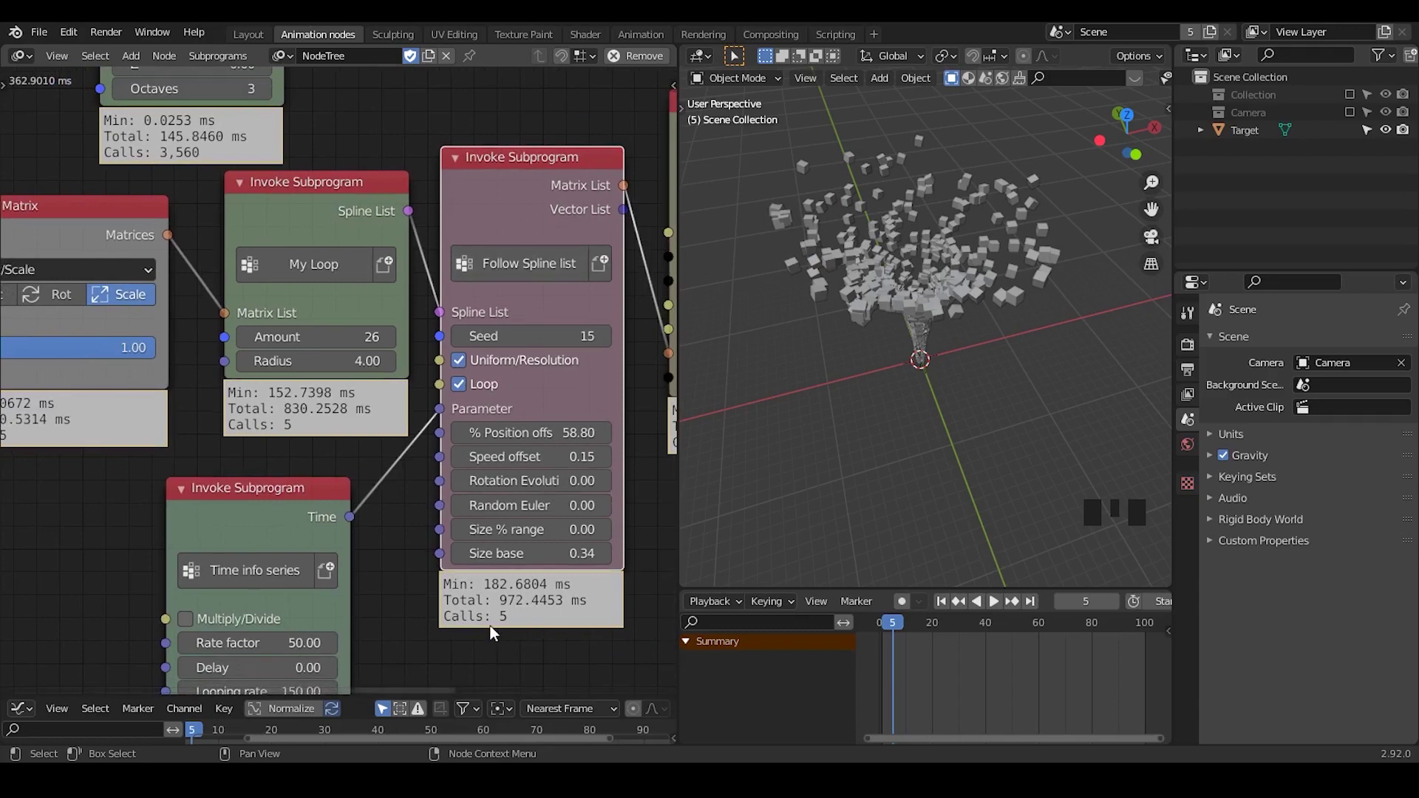
Return to the first frame and step forward to frame 2, then shift the My Loop node slightly left
click(942, 601)
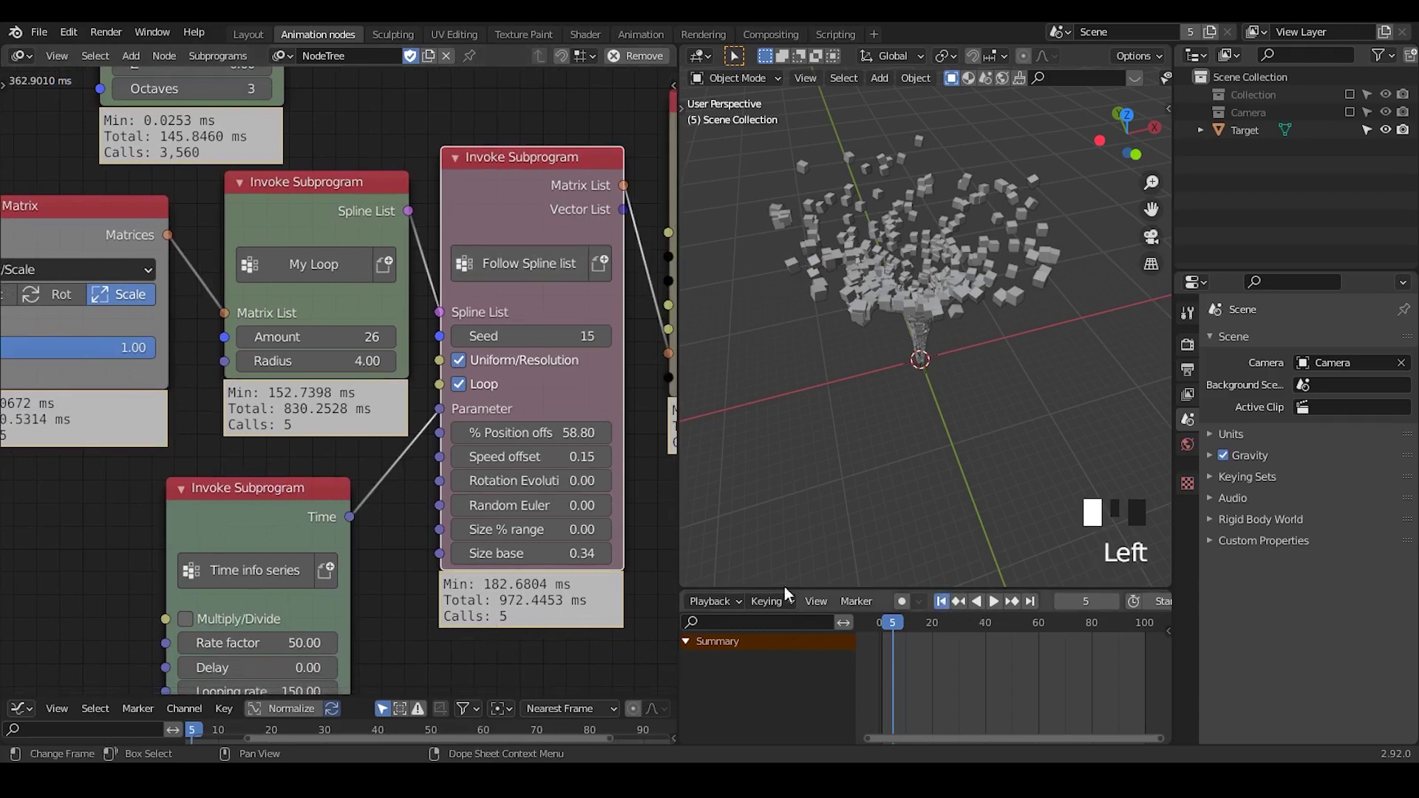
click(1116, 602)
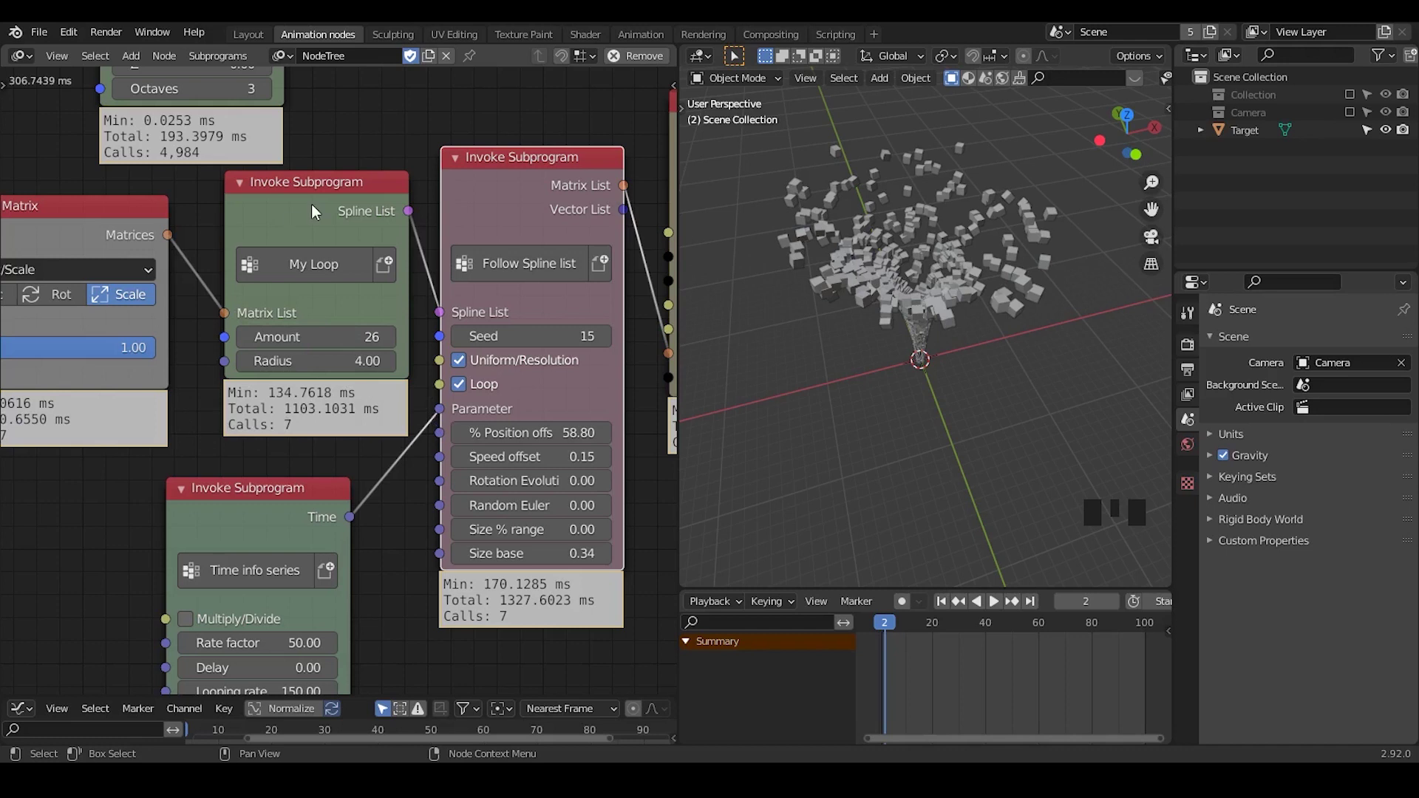
drag(339, 211, 328, 208)
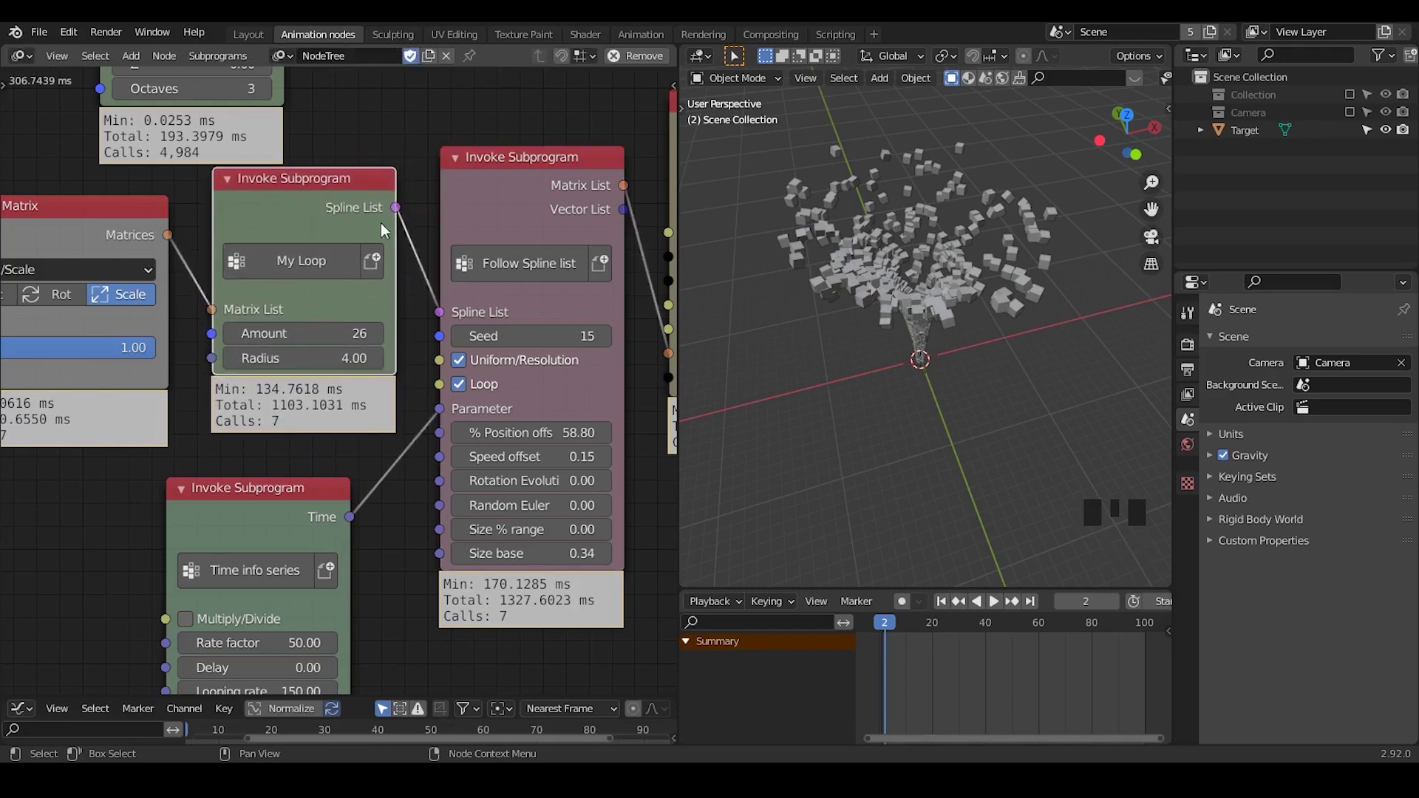
Examine the execution times of the Instancing Object and Mesh Object Output nodes against the Follow Spline list node
middle_drag(382, 231, 111, 244)
middle_drag(606, 318, 423, 348)
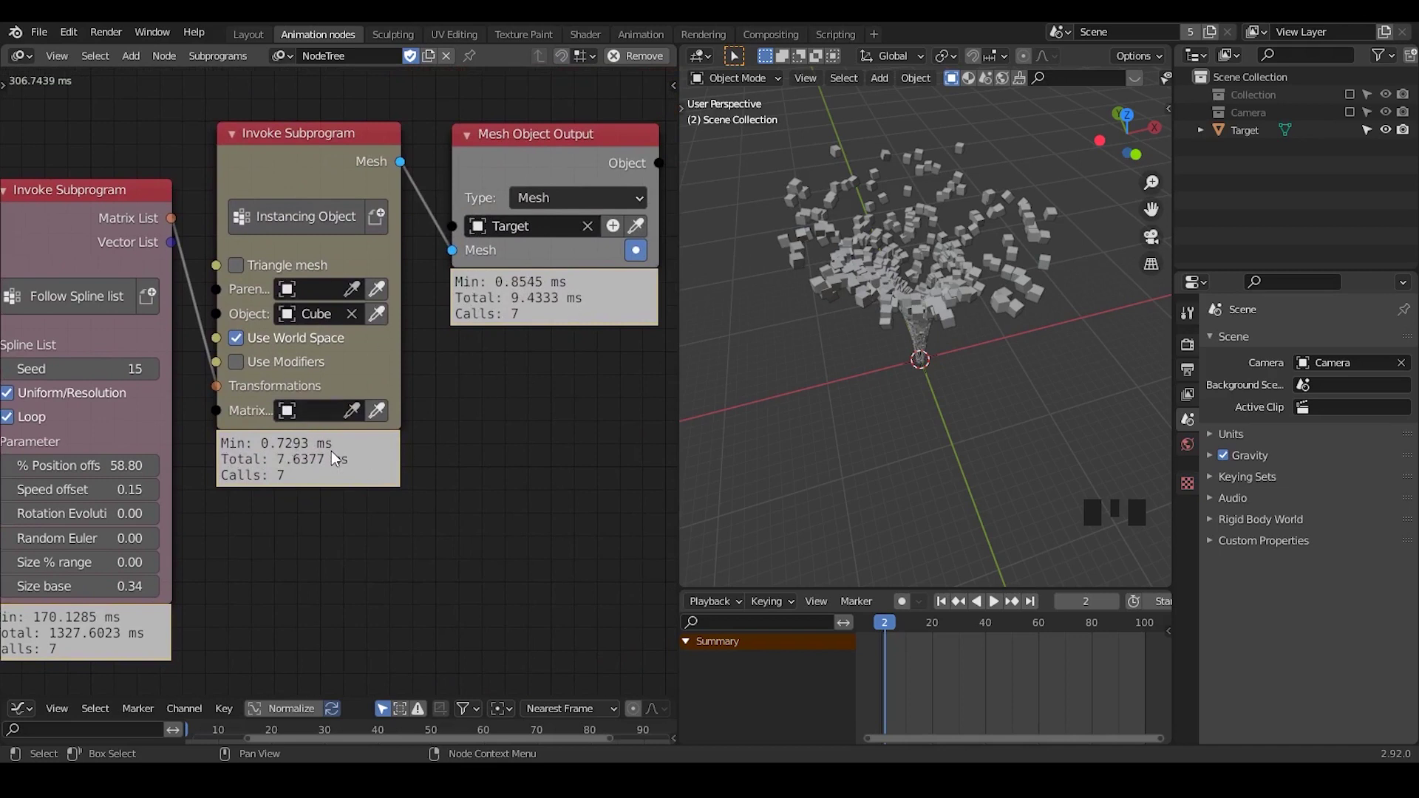
middle_drag(126, 466, 512, 428)
middle_drag(290, 482, 51, 459)
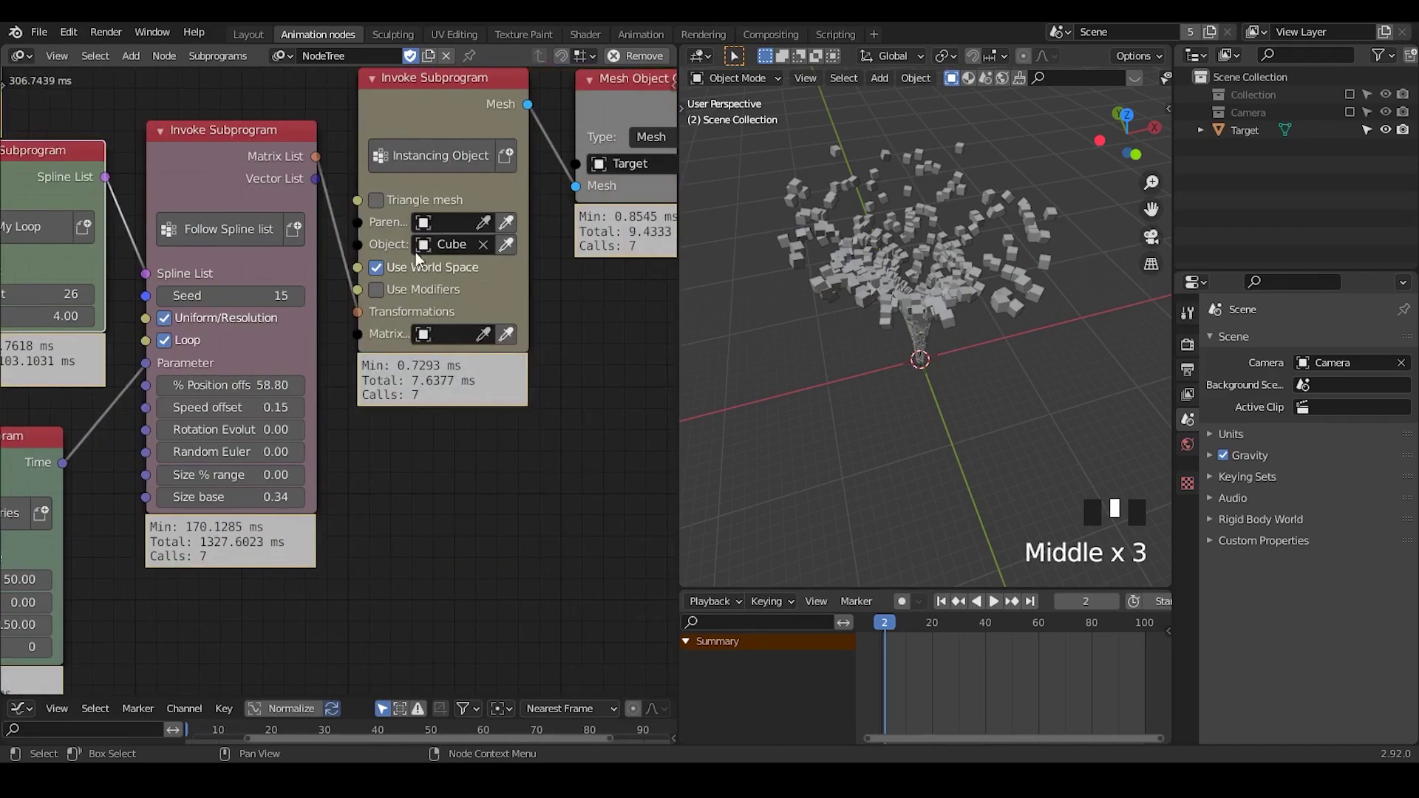
Make the Target mesh active with nothing selected, and move the Time info series node right, beneath the My Loop node
click(952, 209)
click(754, 356)
middle_drag(25, 176, 334, 160)
drag(262, 458, 309, 454)
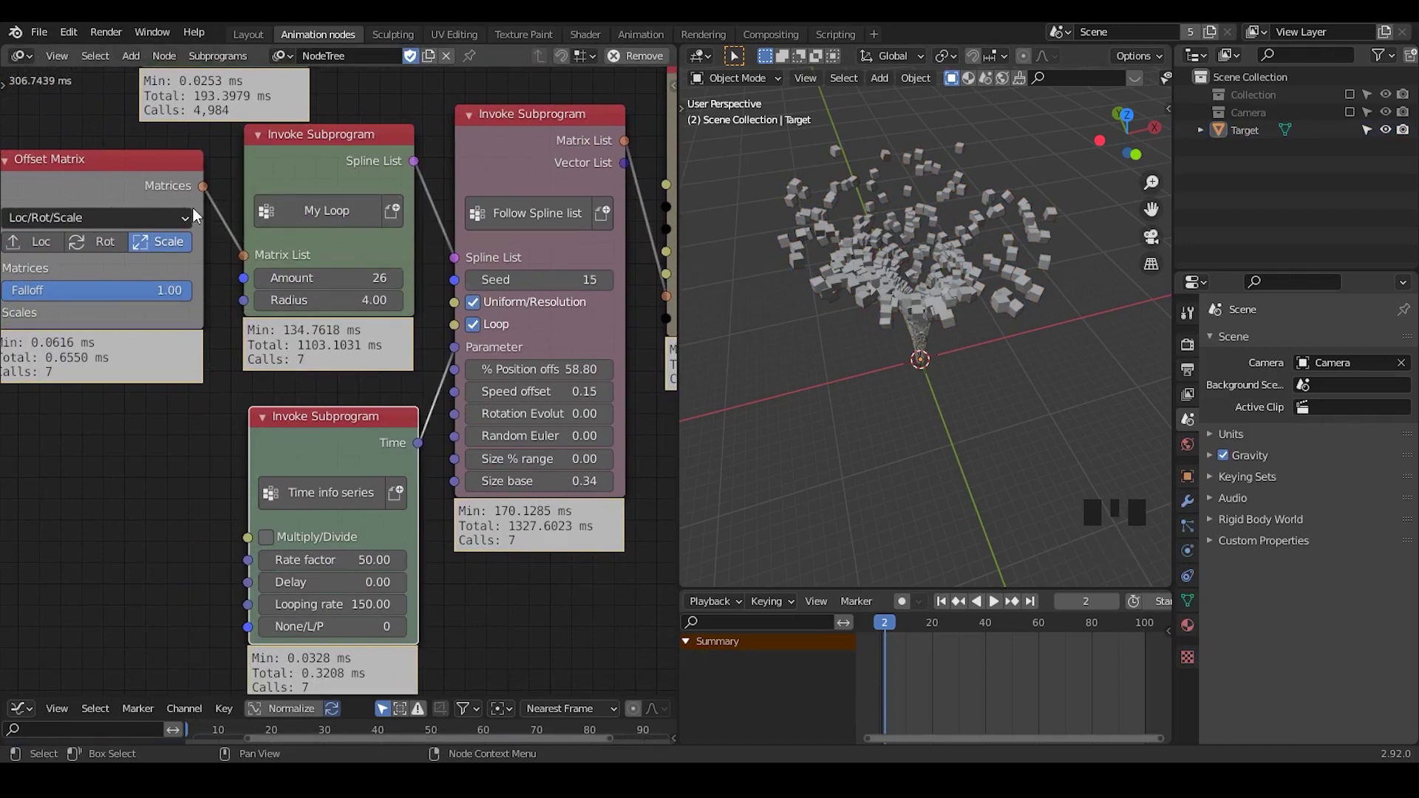
Move the three noise nodes together up and left, closer to the Distribute Matrices node
middle_drag(194, 214, 408, 506)
middle_drag(139, 263, 266, 424)
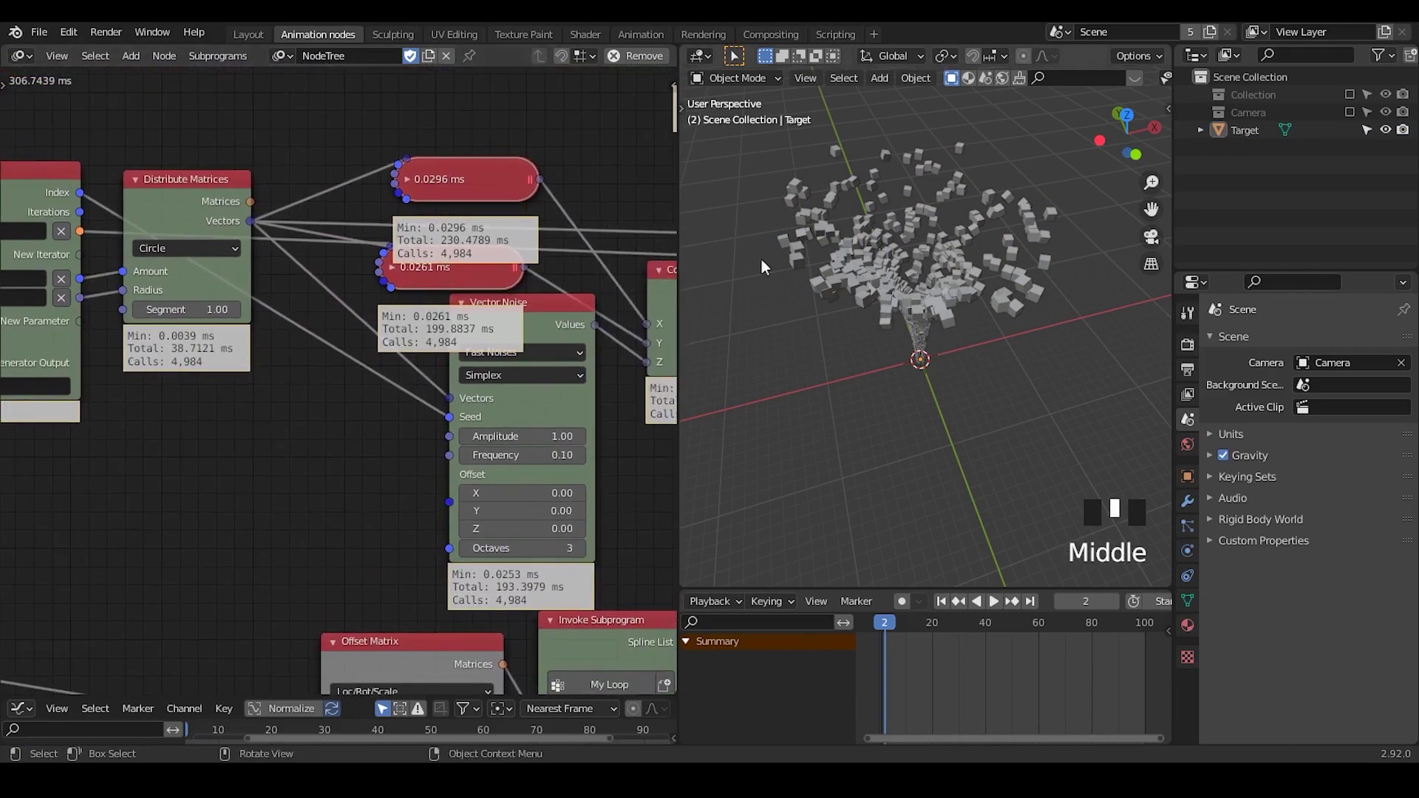
drag(522, 122, 545, 145)
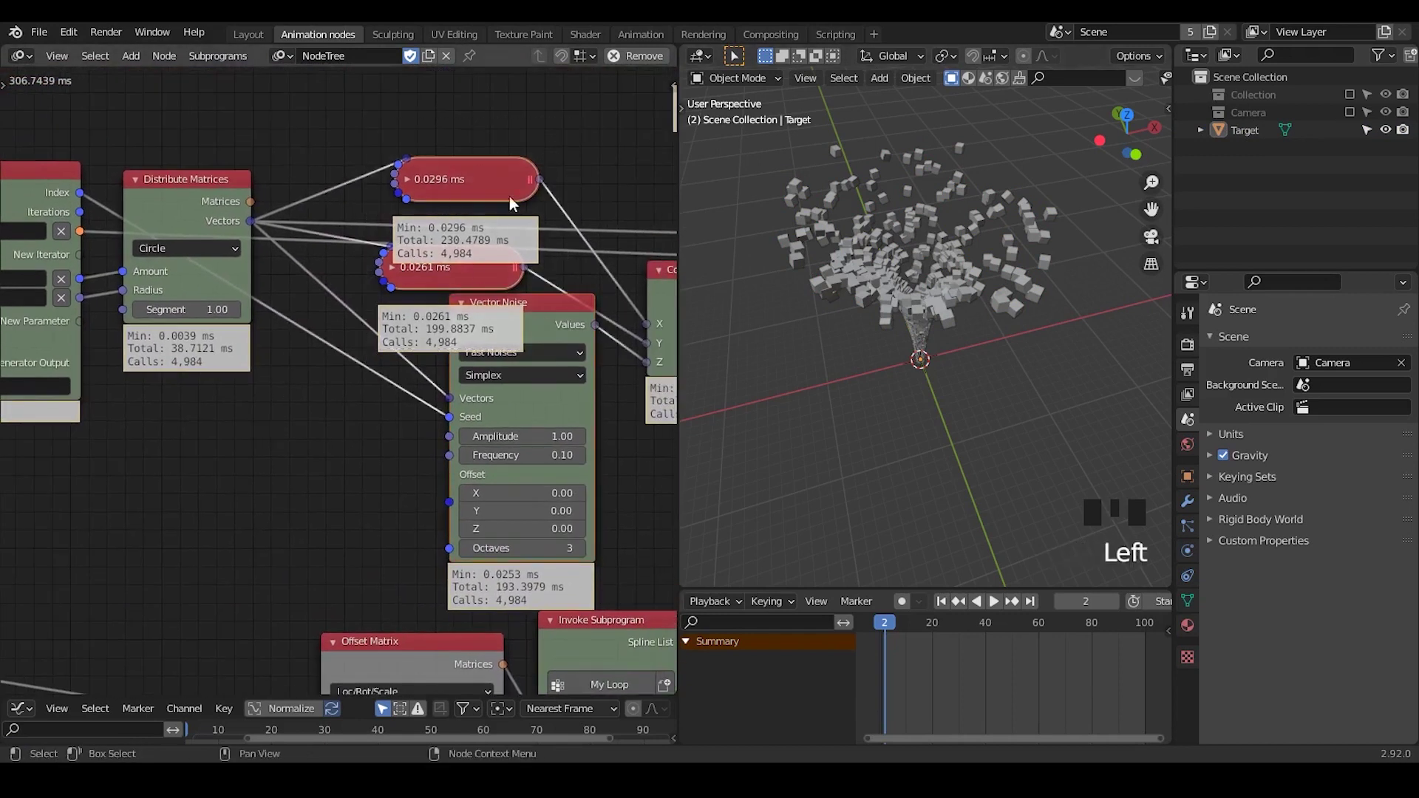
key(g)
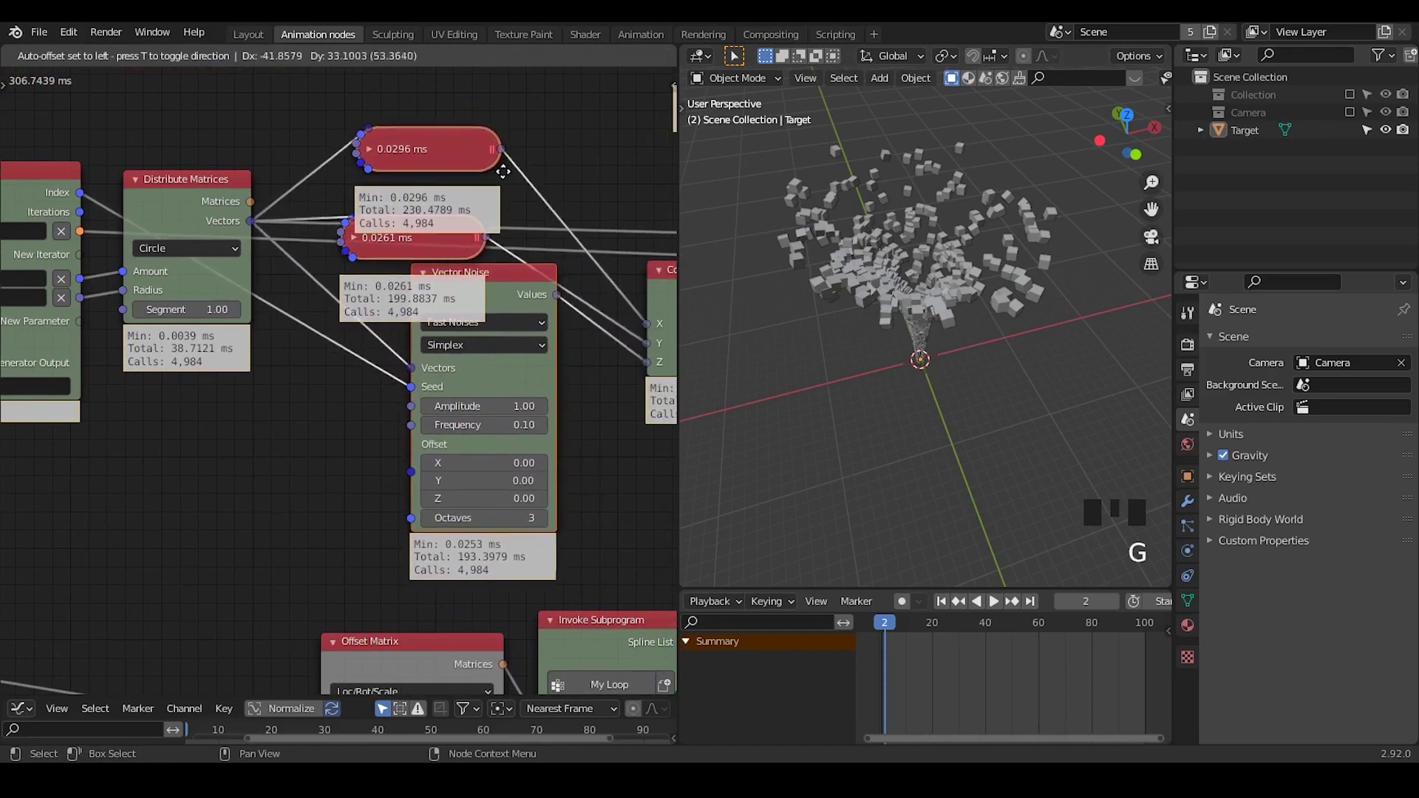
click(547, 119)
Move the Distribute Matrices node slightly up, and view the tornado from a lower side angle
drag(563, 132, 366, 305)
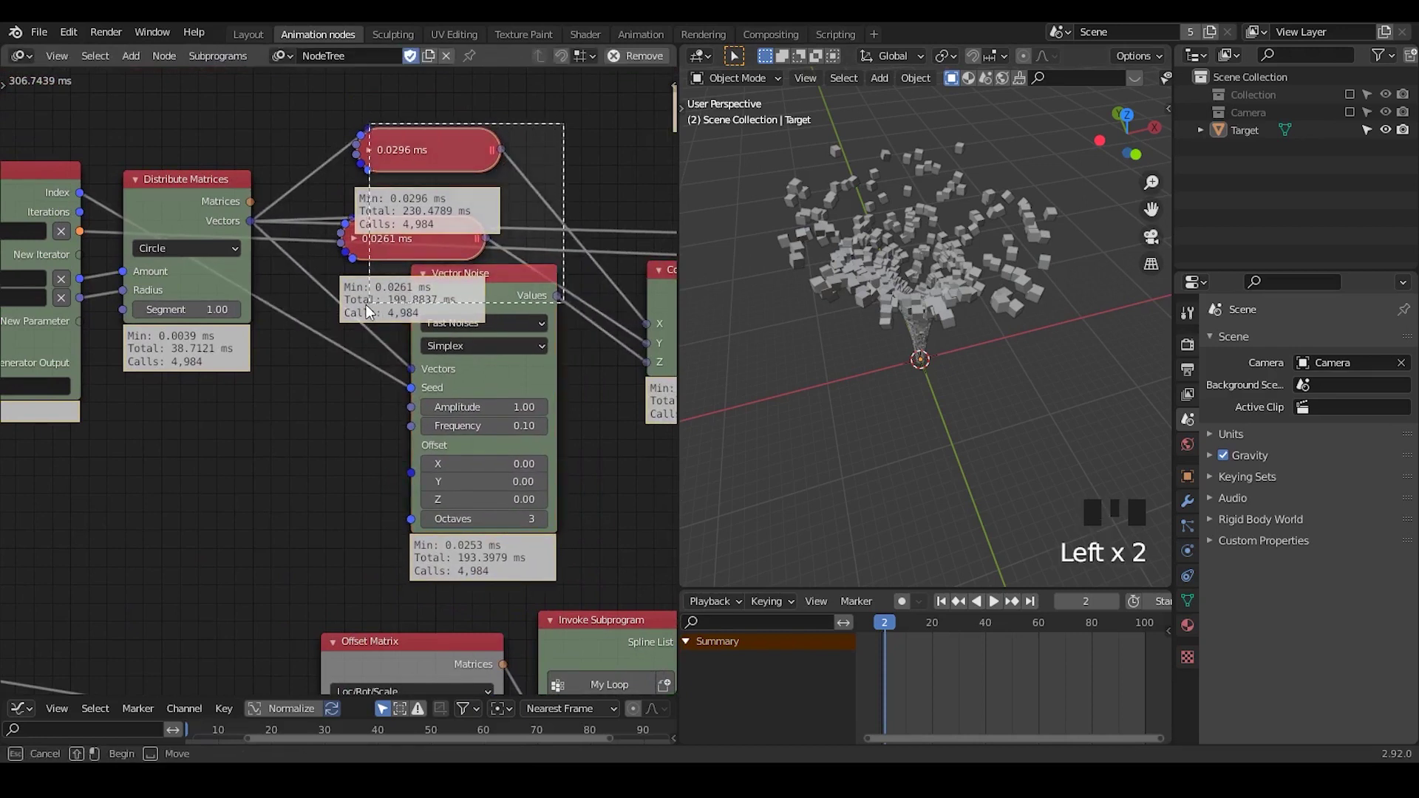
click(317, 227)
drag(186, 203, 188, 174)
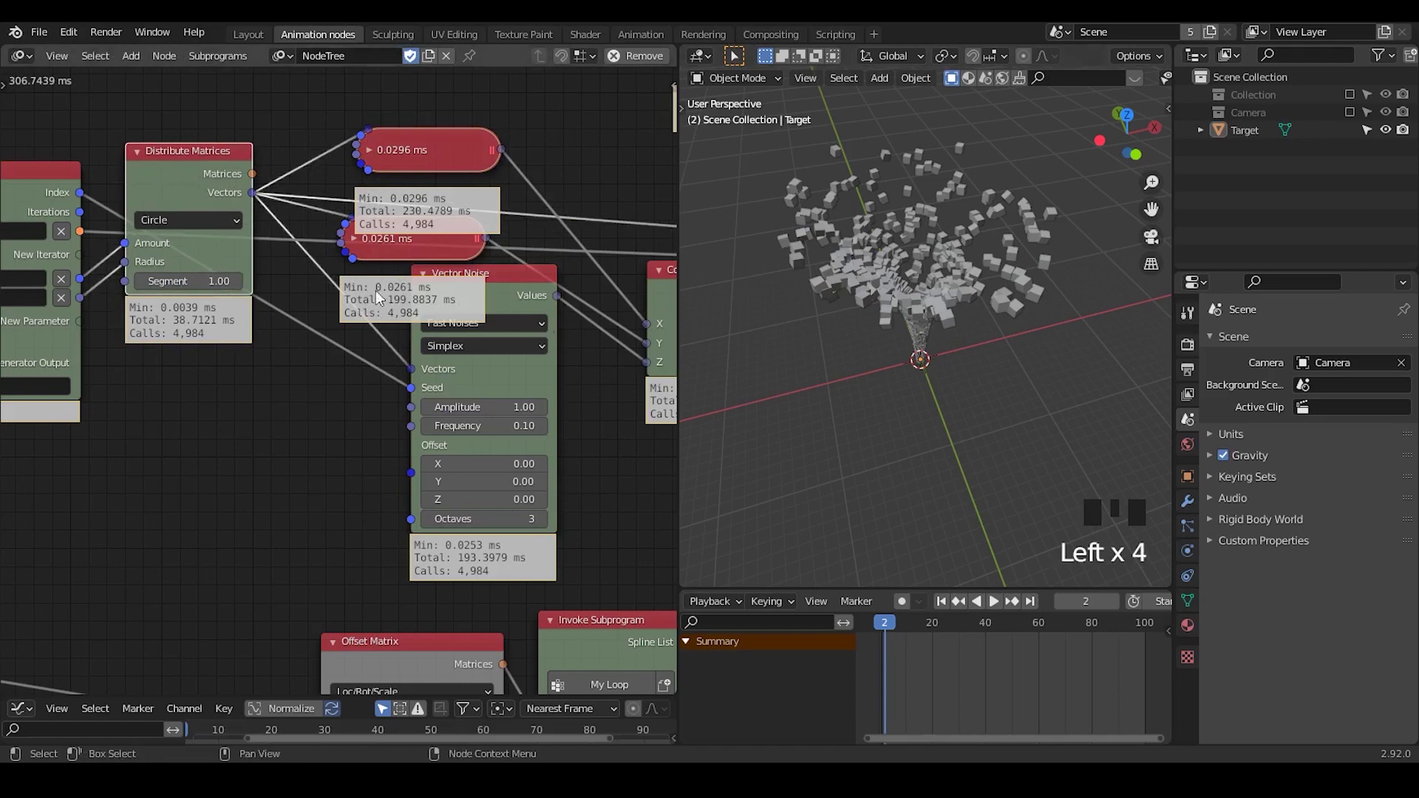
middle_drag(843, 244, 822, 349)
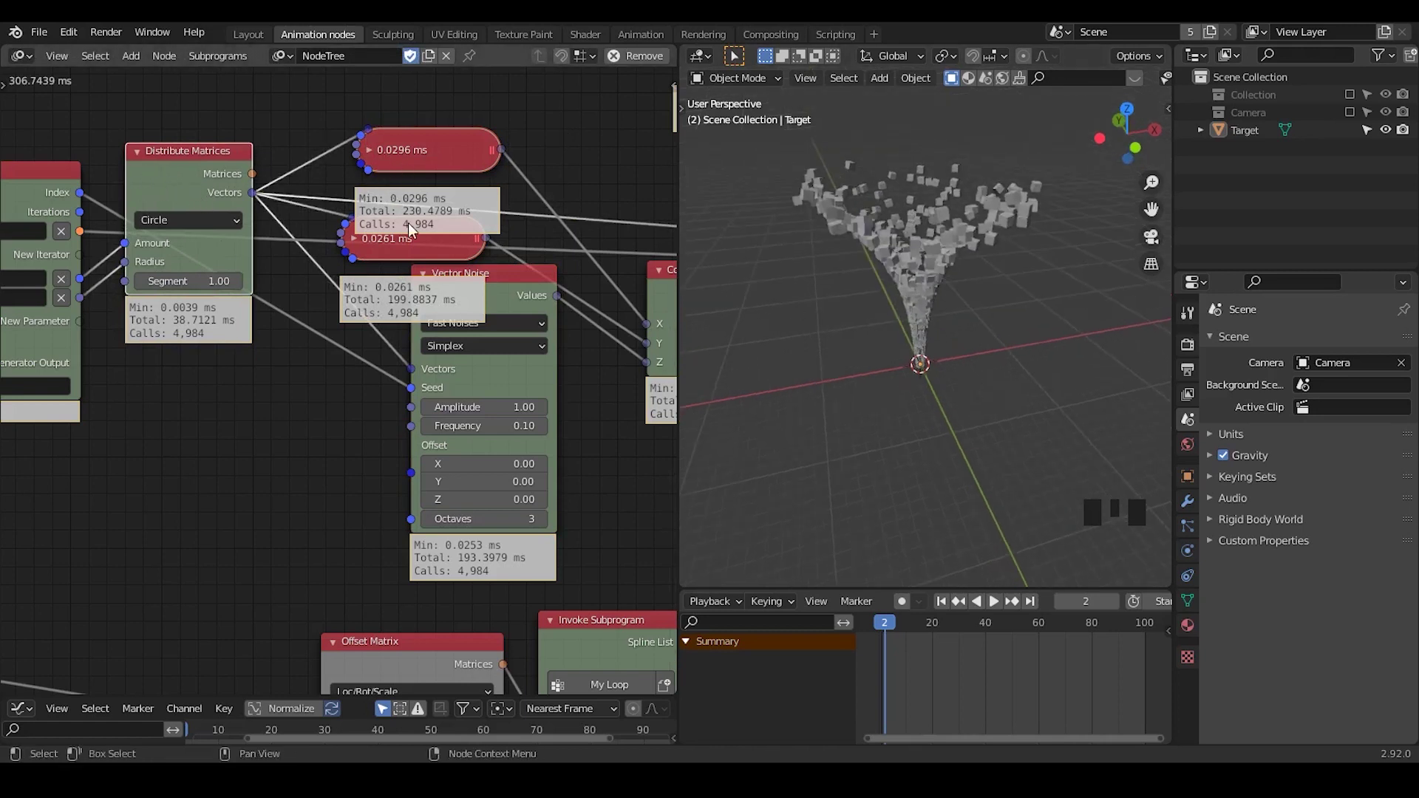
Shift the upper collapsed noise node slightly down and left
middle_drag(408, 223, 353, 217)
click(323, 149)
click(323, 149)
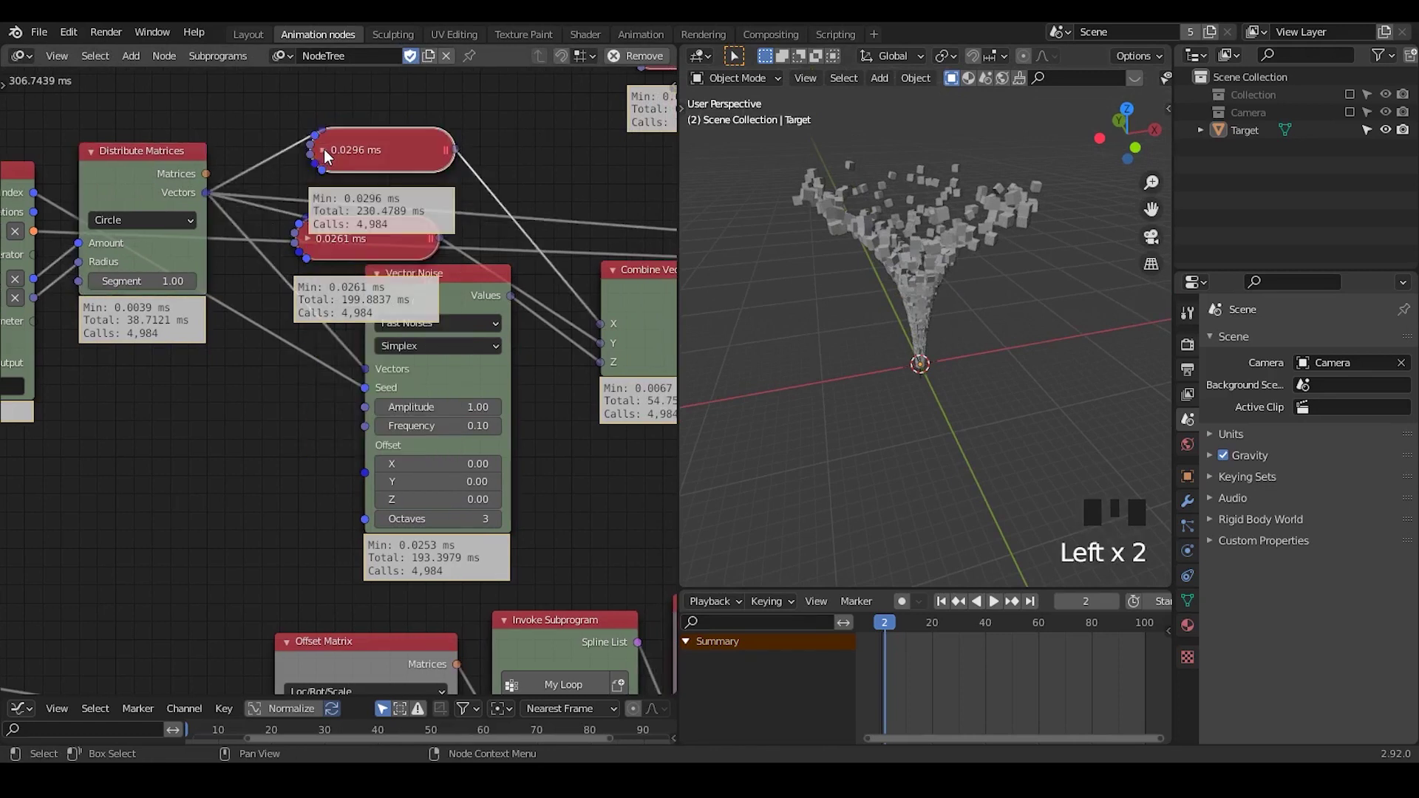
drag(324, 149, 319, 162)
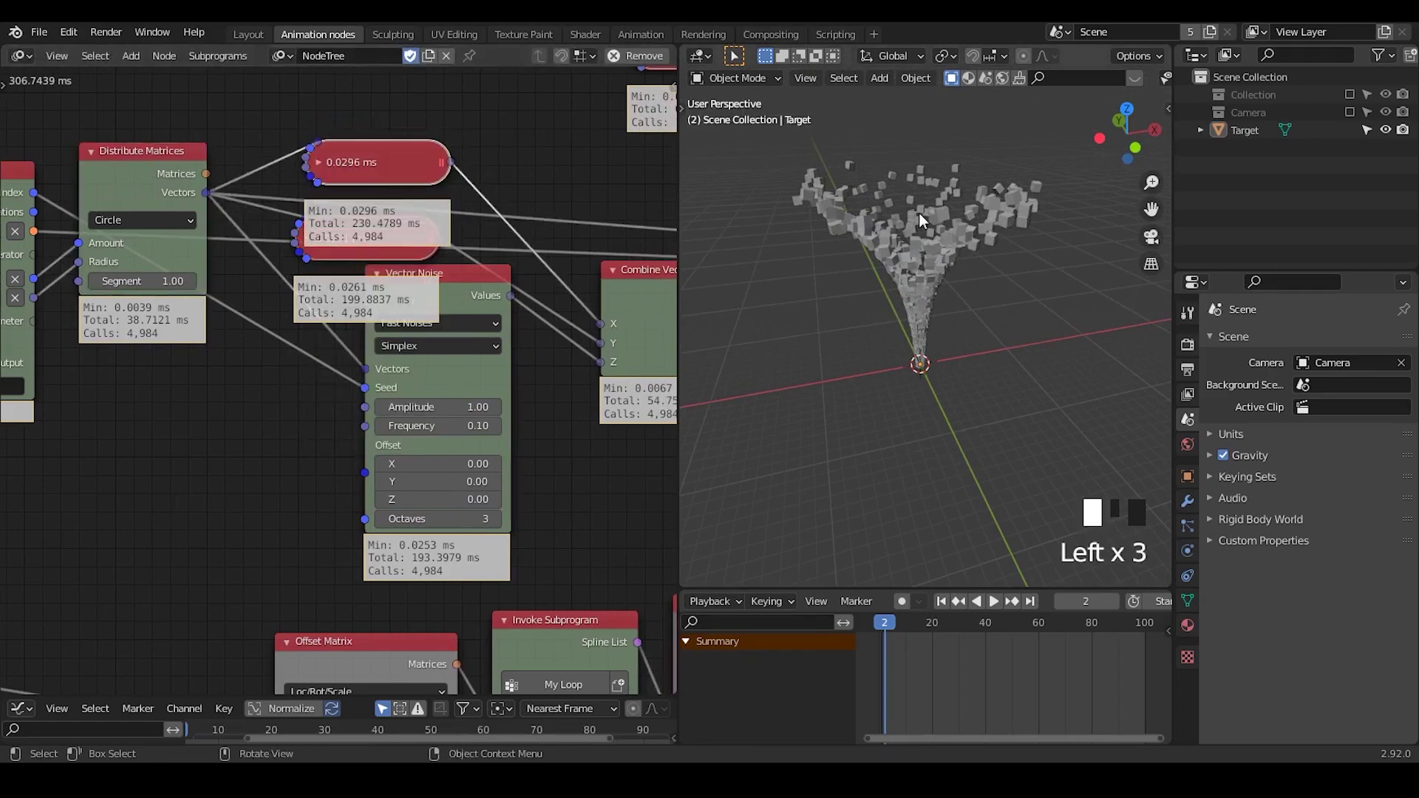
Annotate a wavy closed loop around the tornado's base in the viewport, and select the Target mesh
mouse_move(849, 343)
mouse_down()
mouse_move(962, 361)
mouse_move(851, 300)
mouse_move(850, 340)
mouse_up()
click(854, 226)
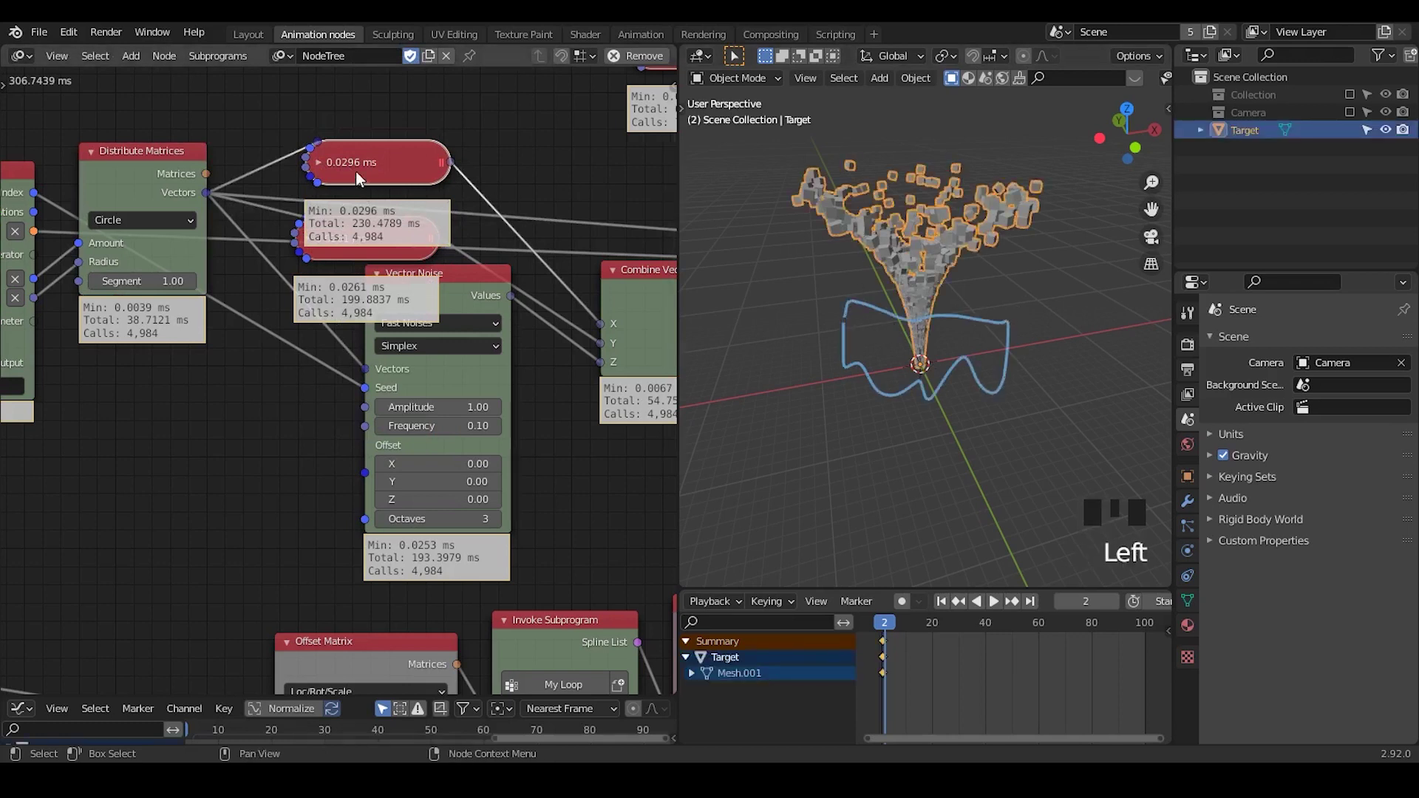
Spread the three noise nodes apart, and delete them from between the Distribute Matrices and Combine Vector nodes
drag(356, 170, 349, 141)
drag(472, 273, 461, 353)
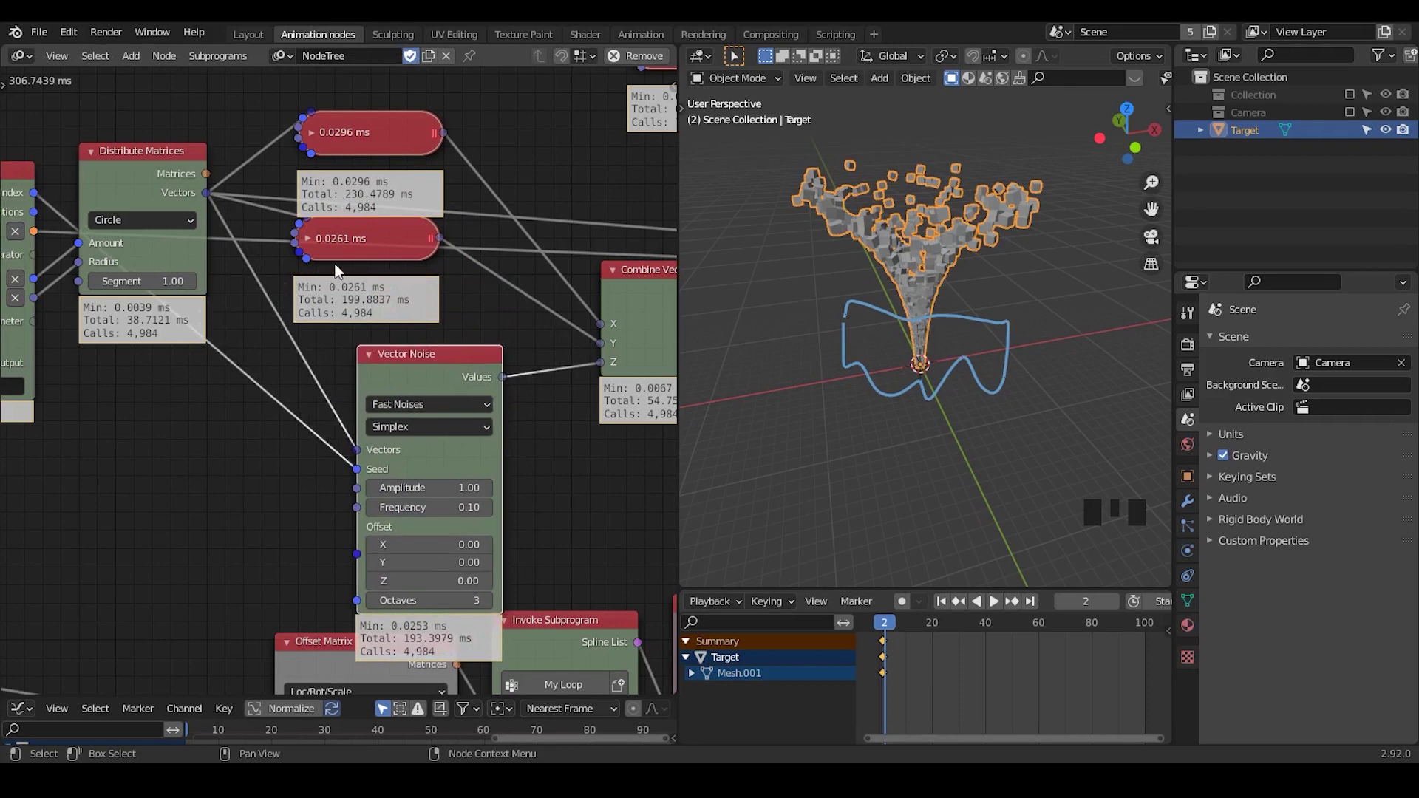
click(359, 358)
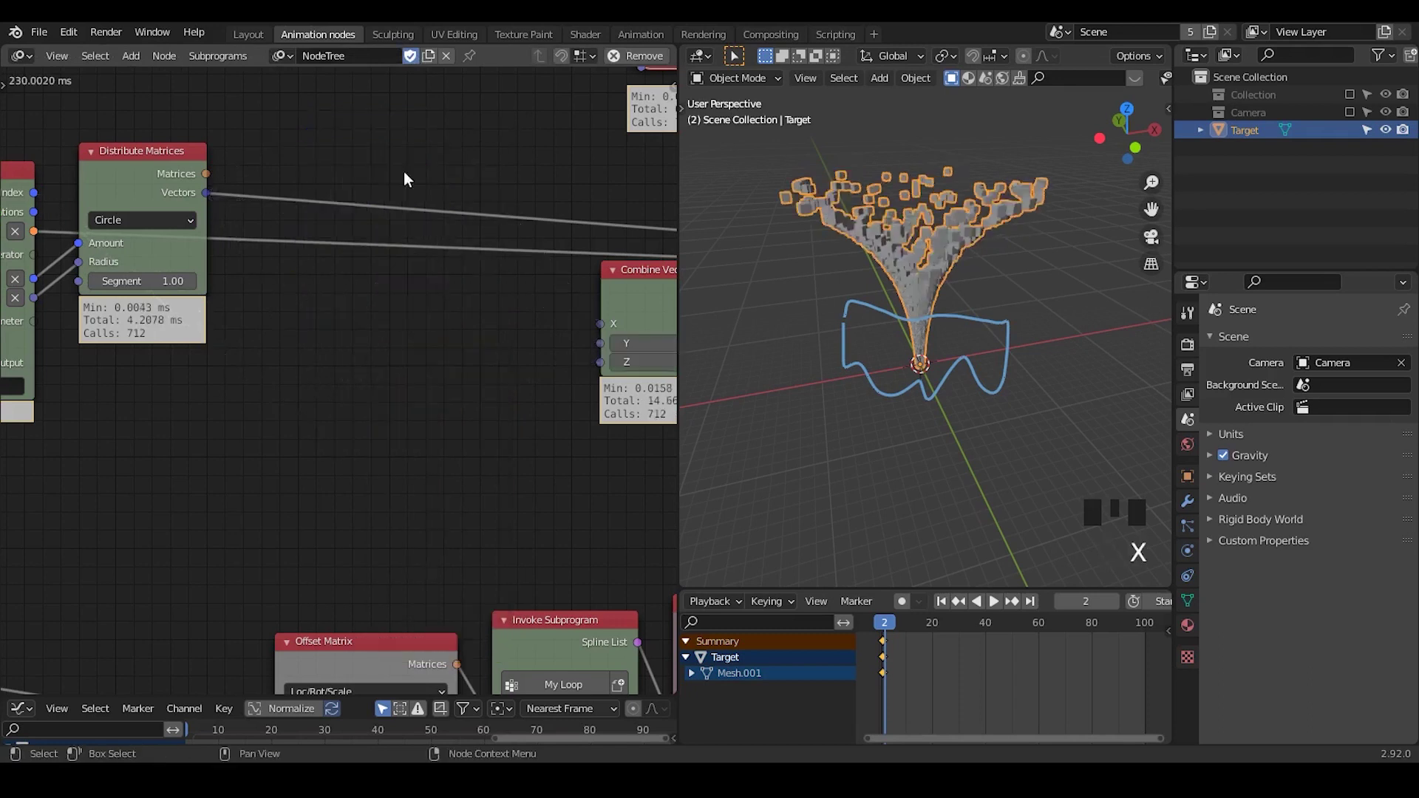
Expand the collapsed Vector Wiggle node and place it between the Distribute Matrices and Combine Vector nodes
middle_drag(463, 304, 390, 353)
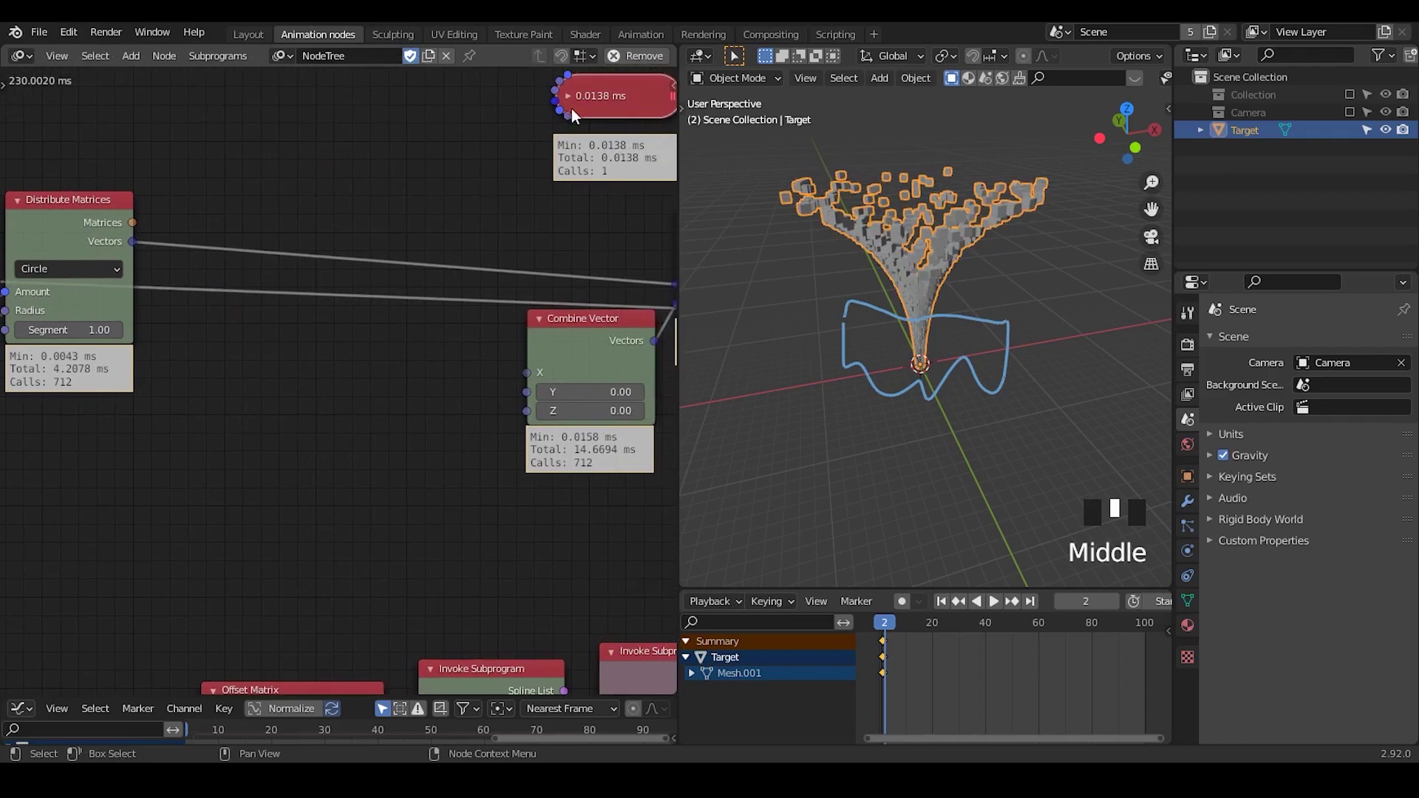
click(565, 96)
drag(565, 96, 300, 366)
click(378, 388)
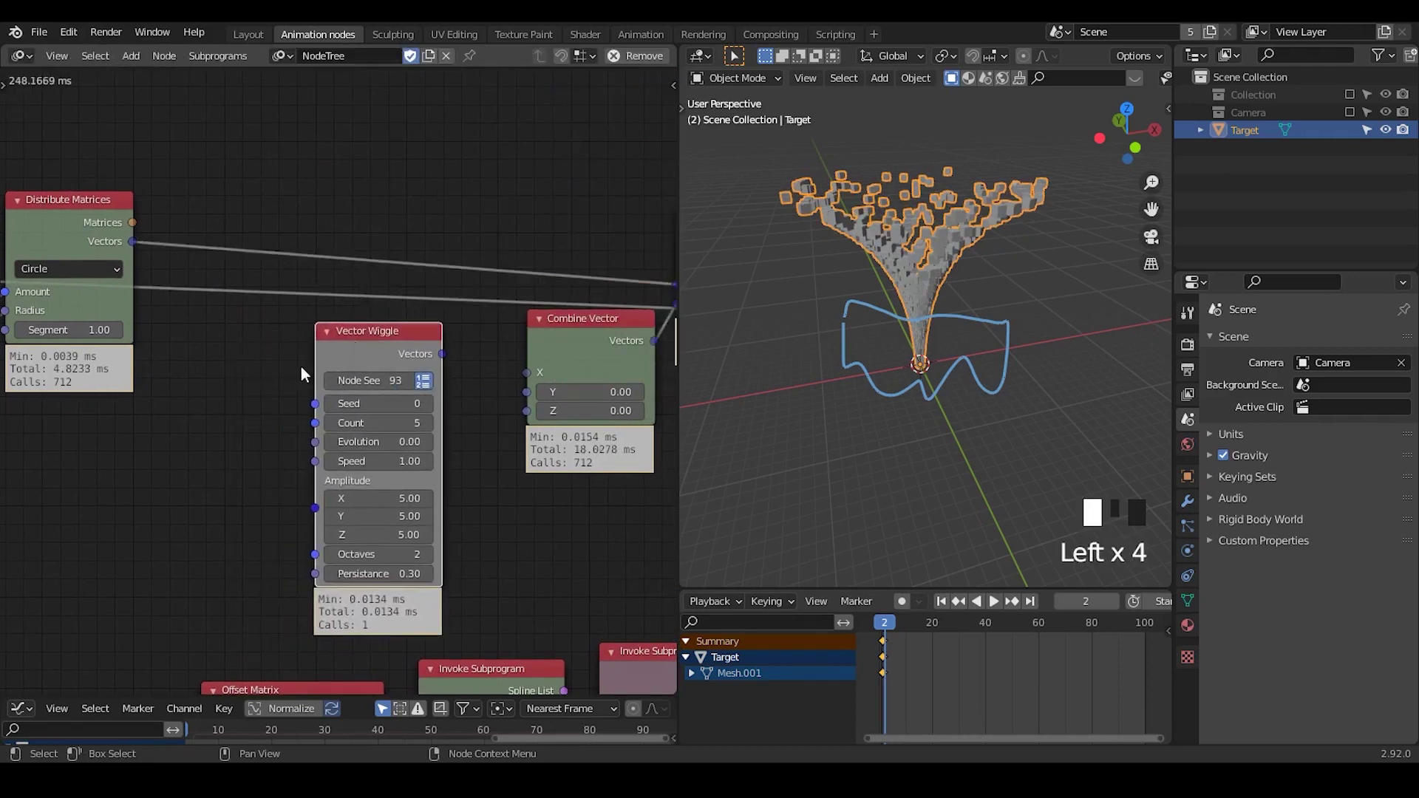
Link the Loop Input's Amount output to the Vector Wiggle node's Count input
middle_drag(197, 245, 246, 200)
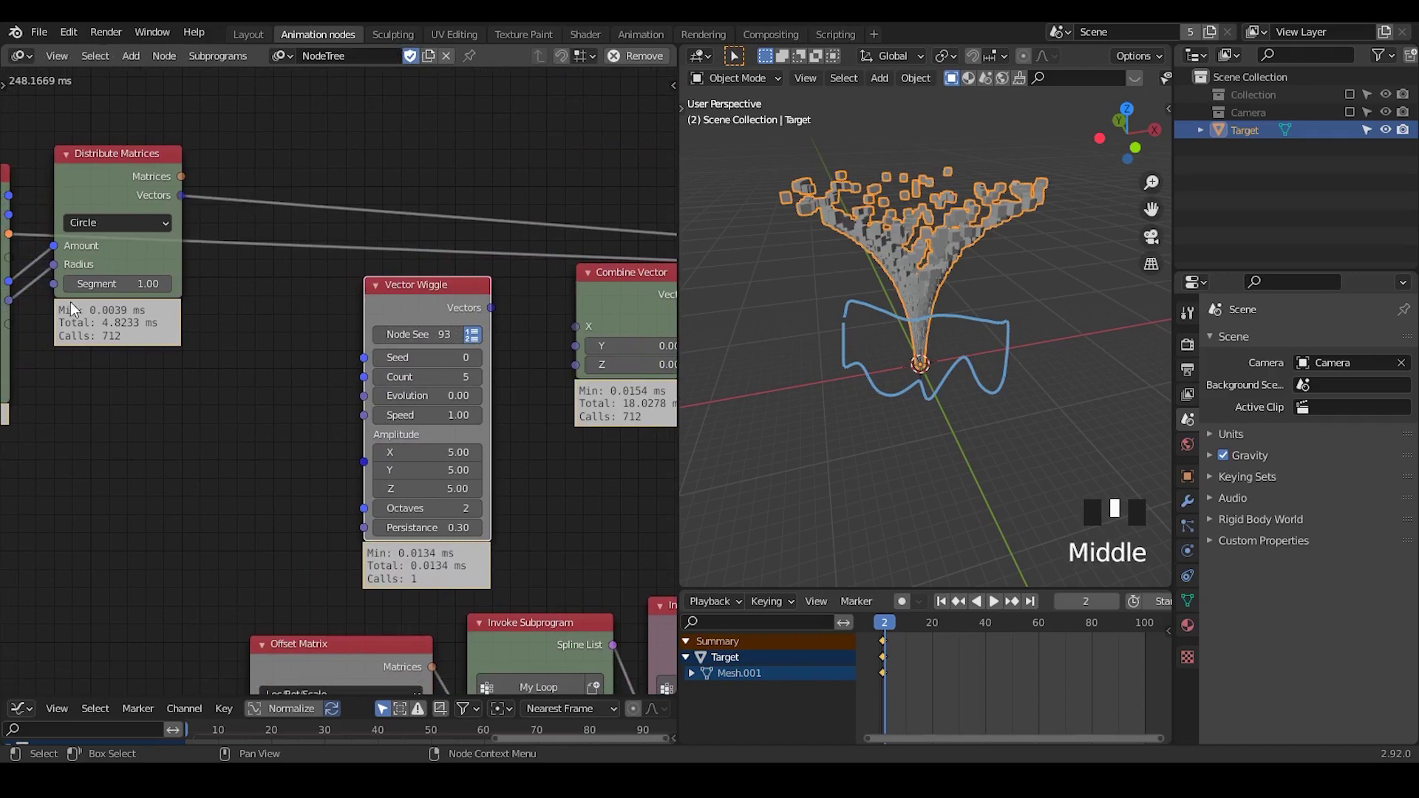
middle_drag(70, 301, 146, 250)
drag(84, 232, 488, 329)
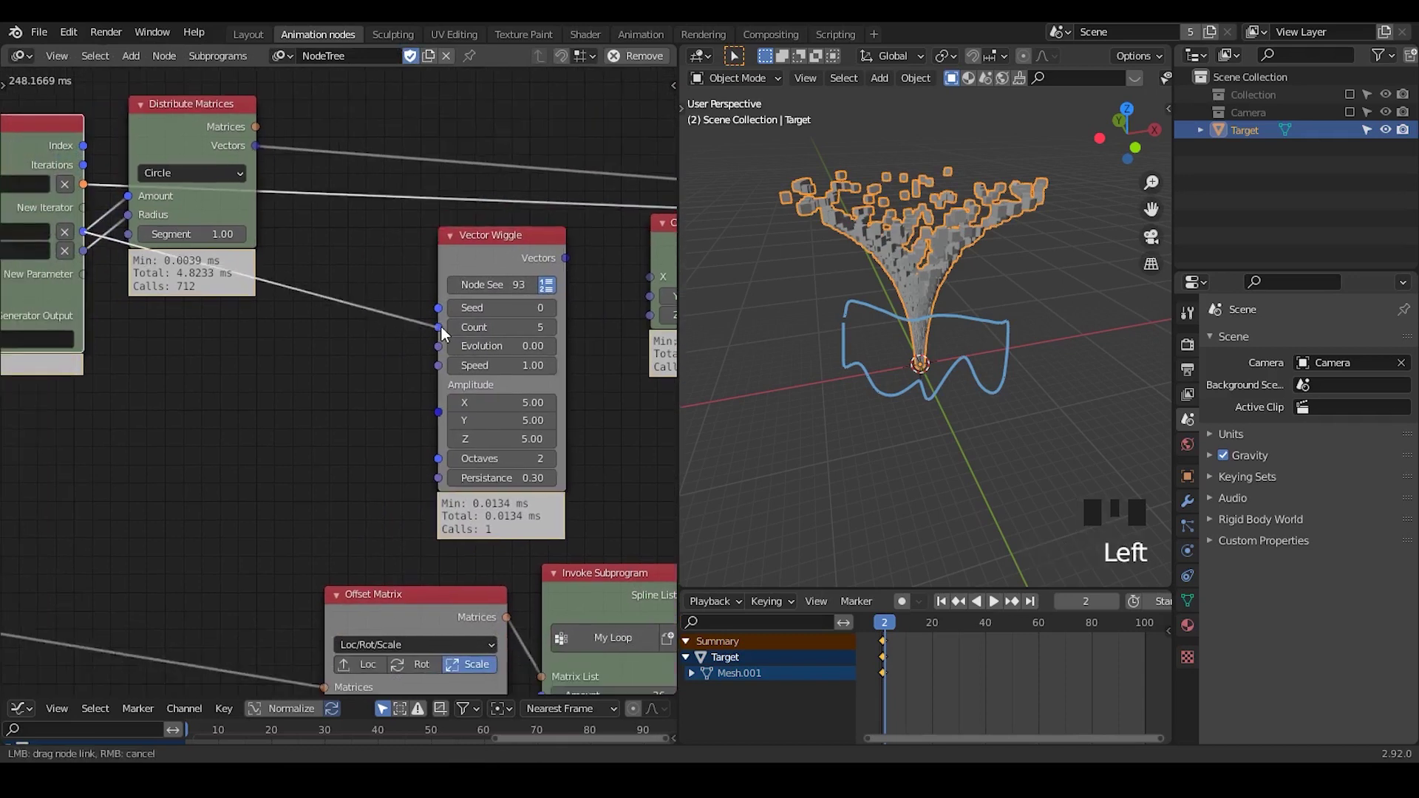
middle_drag(222, 144, 202, 132)
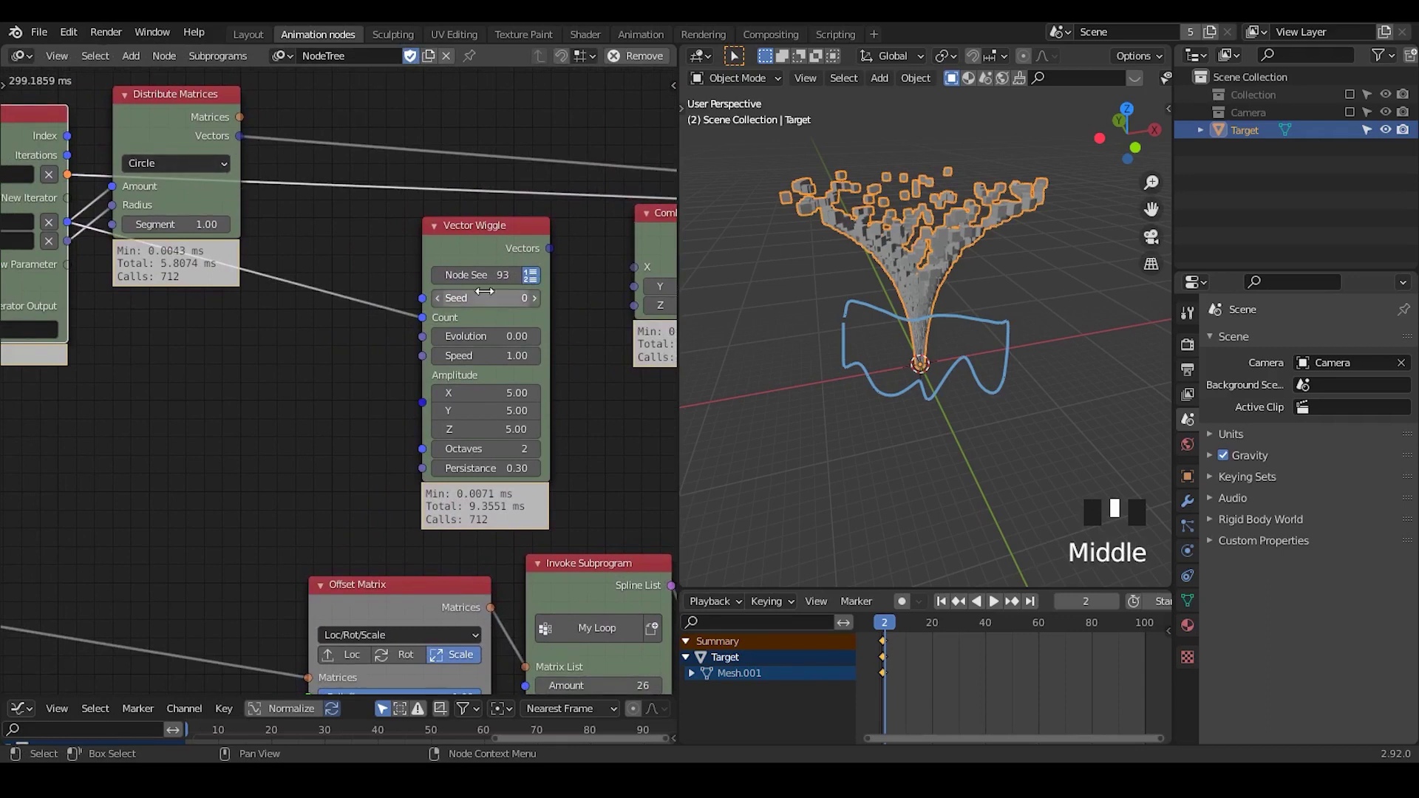
Connect the Vector Wiggle's Vectors output to input B of the Vector Math Add node, and move the disconnected Combine Vector node aside
middle_drag(550, 250, 318, 281)
drag(318, 281, 559, 233)
drag(463, 266, 455, 255)
click(456, 255)
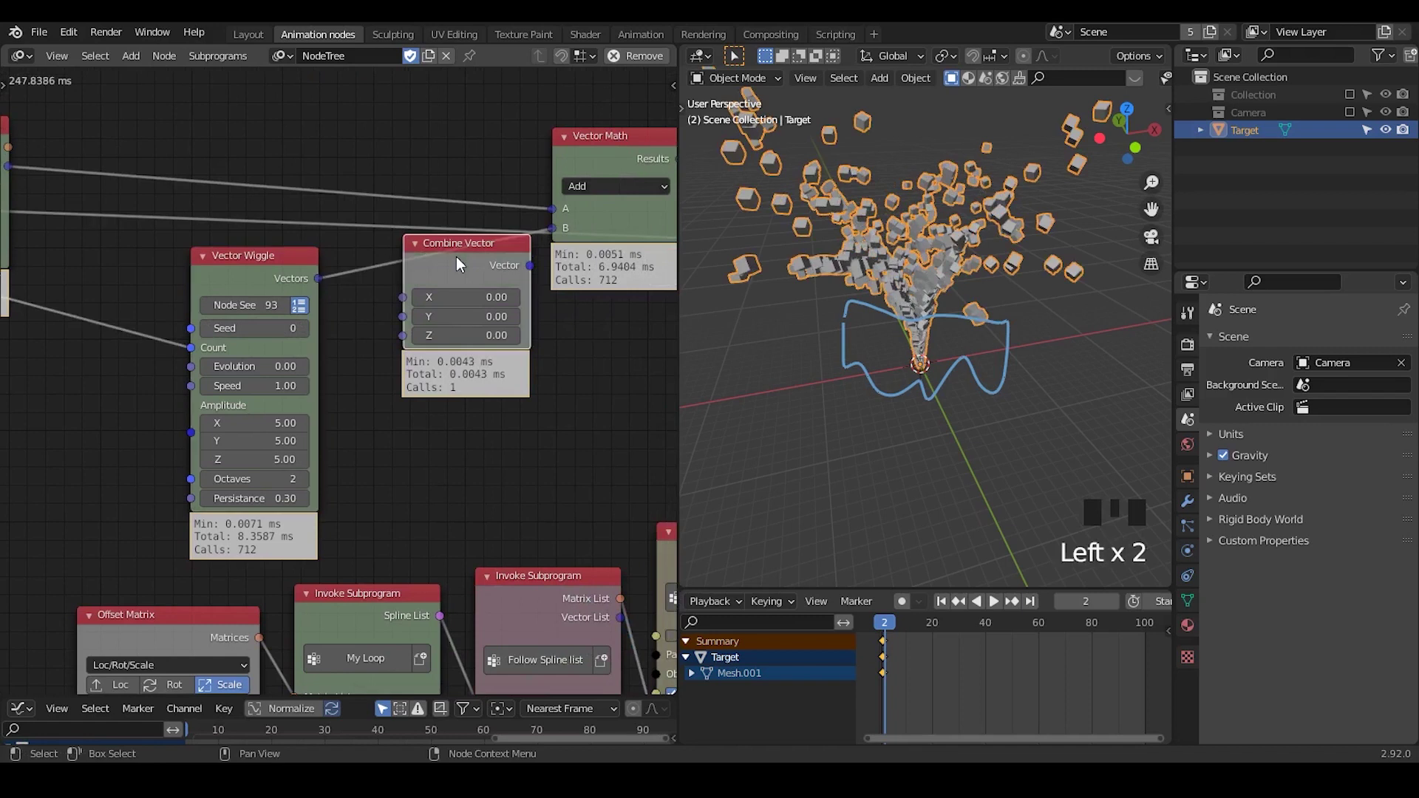
Delete the disconnected Combine Vector node, and set the Vector Wiggle's amplitude to 0.10 on X, Y and Z
key(x)
middle_drag(349, 368, 403, 308)
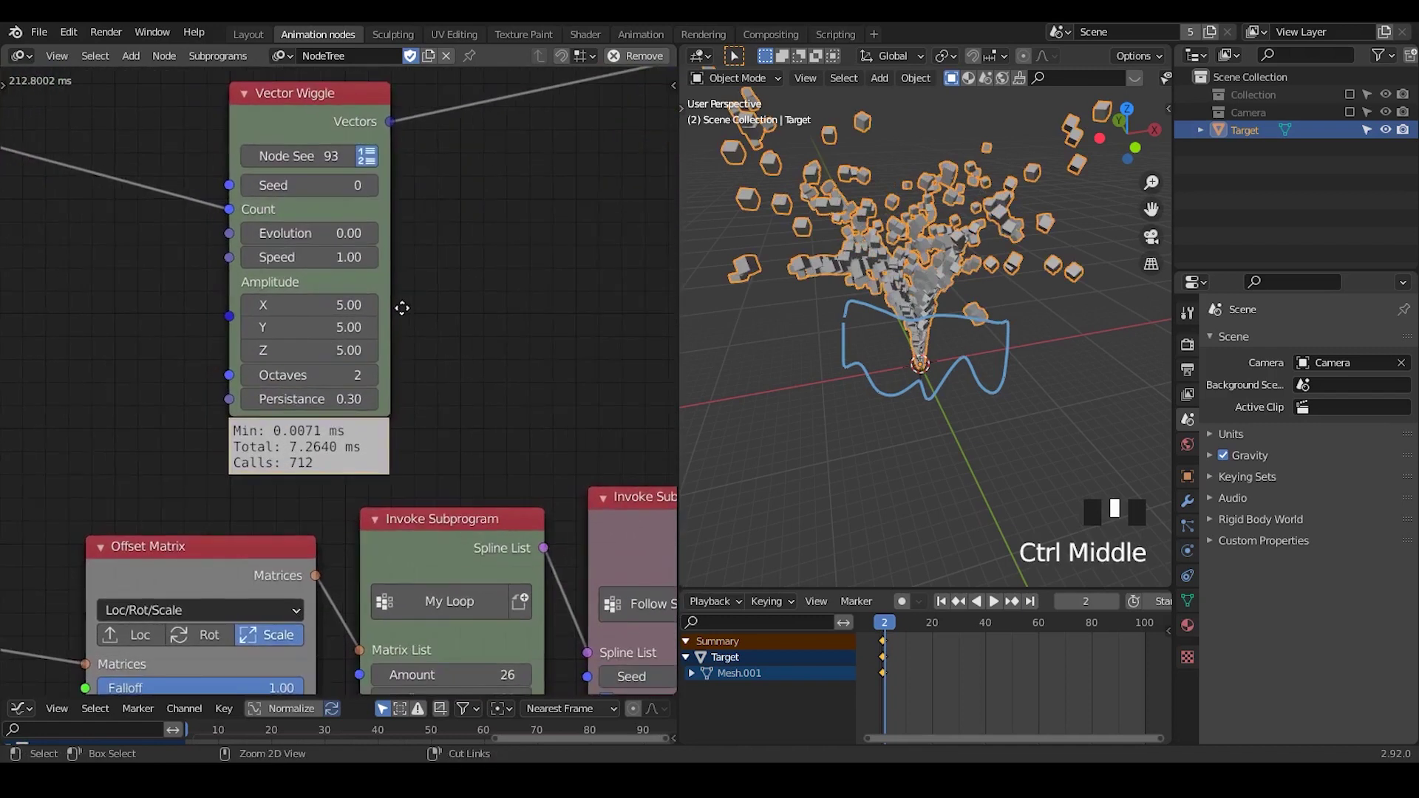
drag(307, 350, 308, 310)
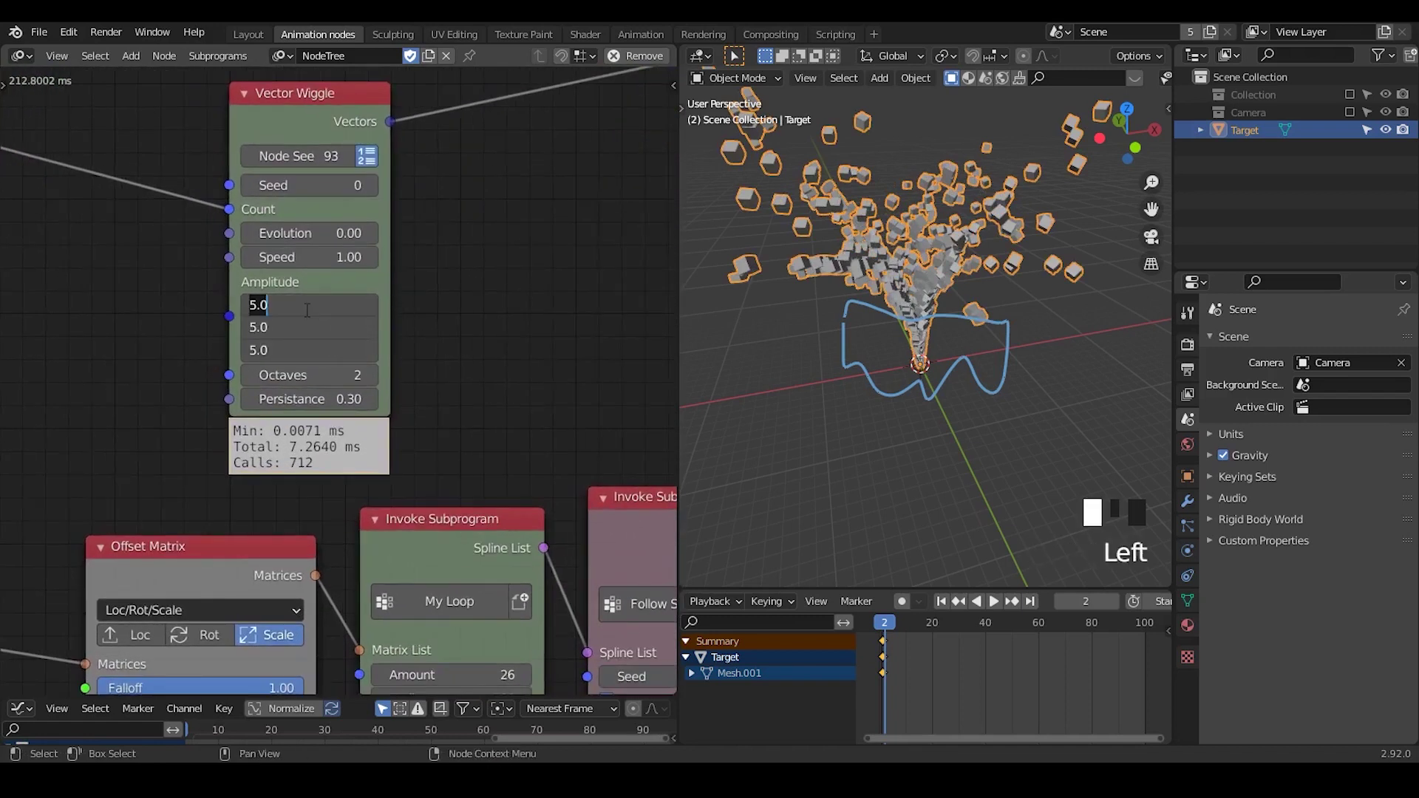
text(0.1)
key(Return)
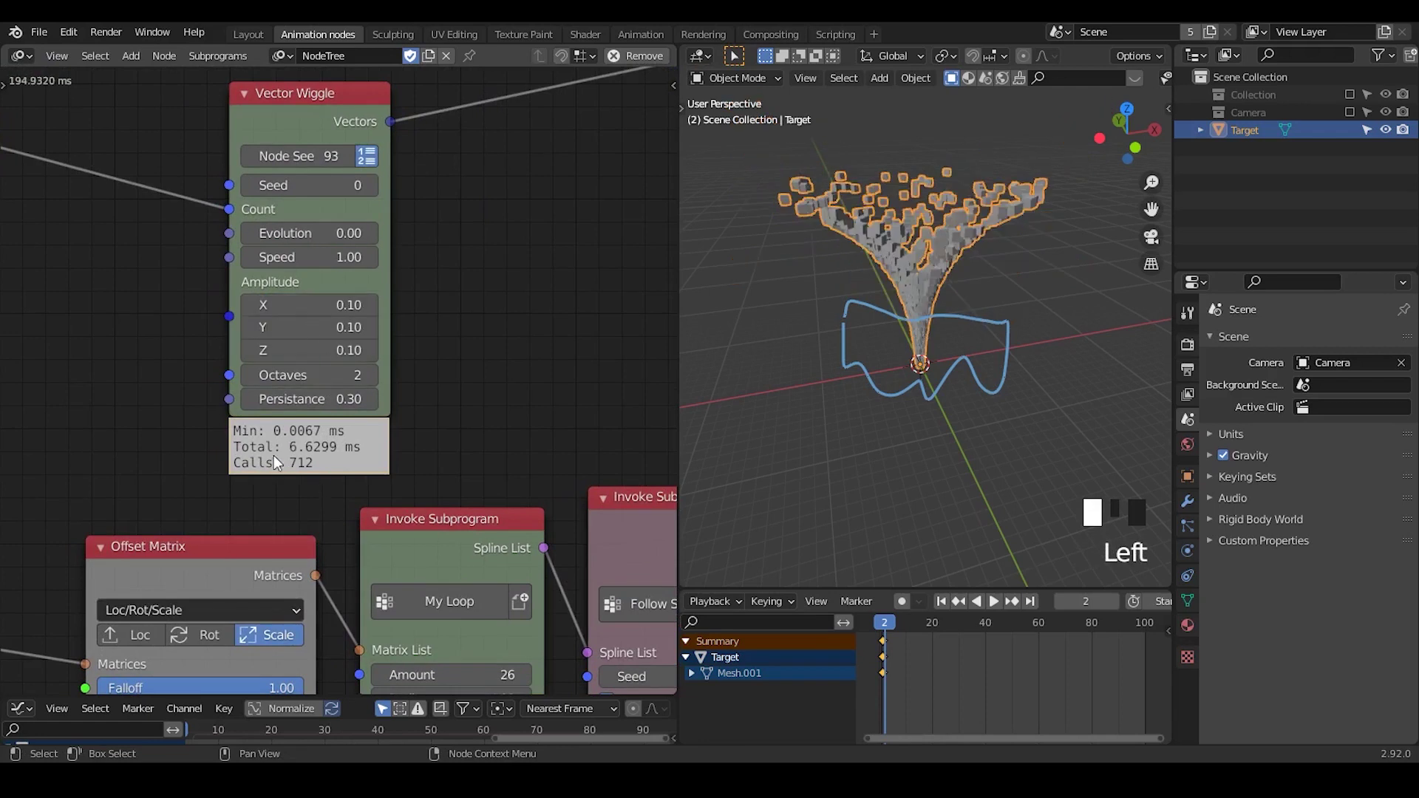
Annotate the timing comparison beside the Vector Wiggle node by handwriting 30X3, 90 and a downward arrow with a 6
drag(477, 148, 472, 235)
drag(551, 152, 651, 248)
mouse_move(632, 140)
mouse_down()
mouse_move(581, 282)
mouse_move(671, 155)
mouse_move(653, 249)
mouse_up()
middle_drag(344, 437, 289, 447)
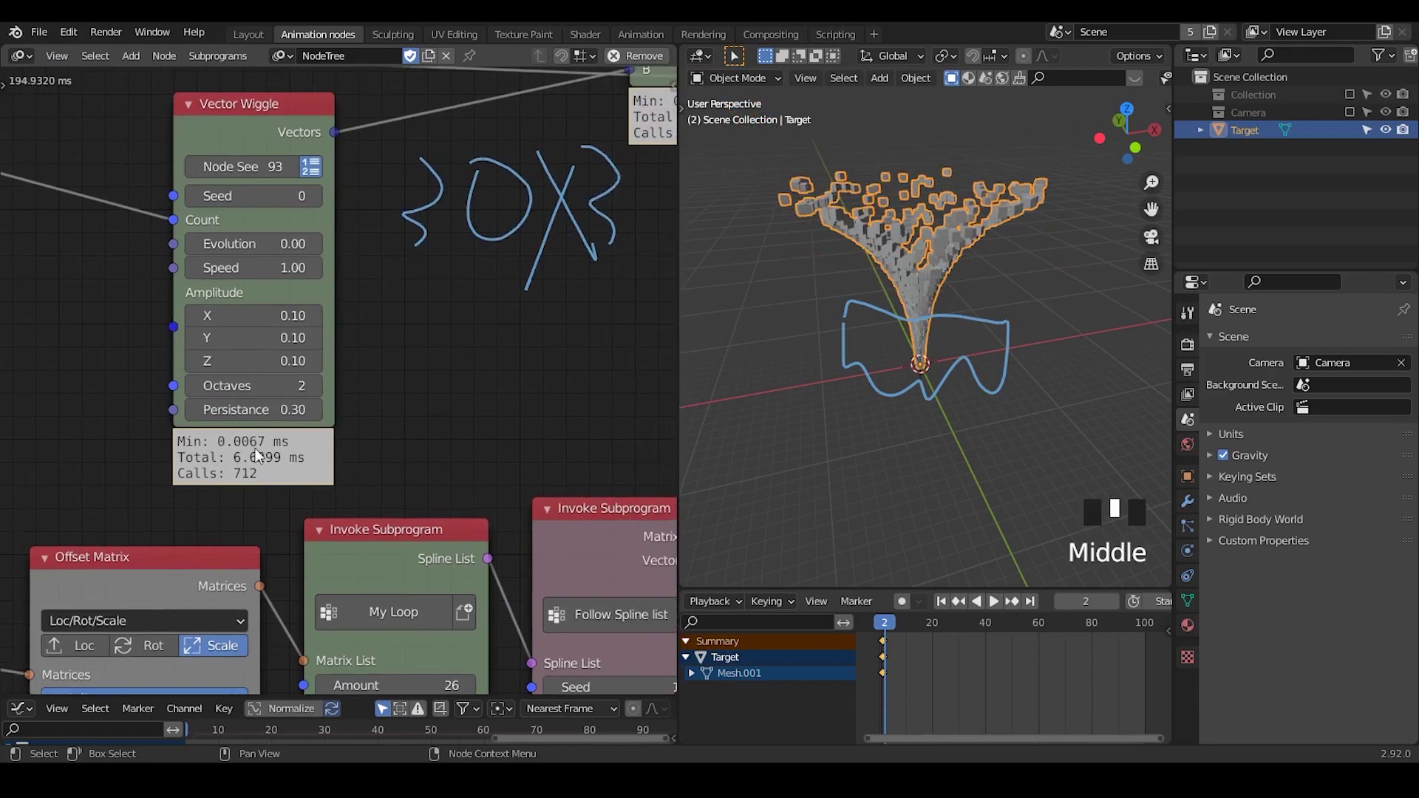
drag(432, 343, 428, 392)
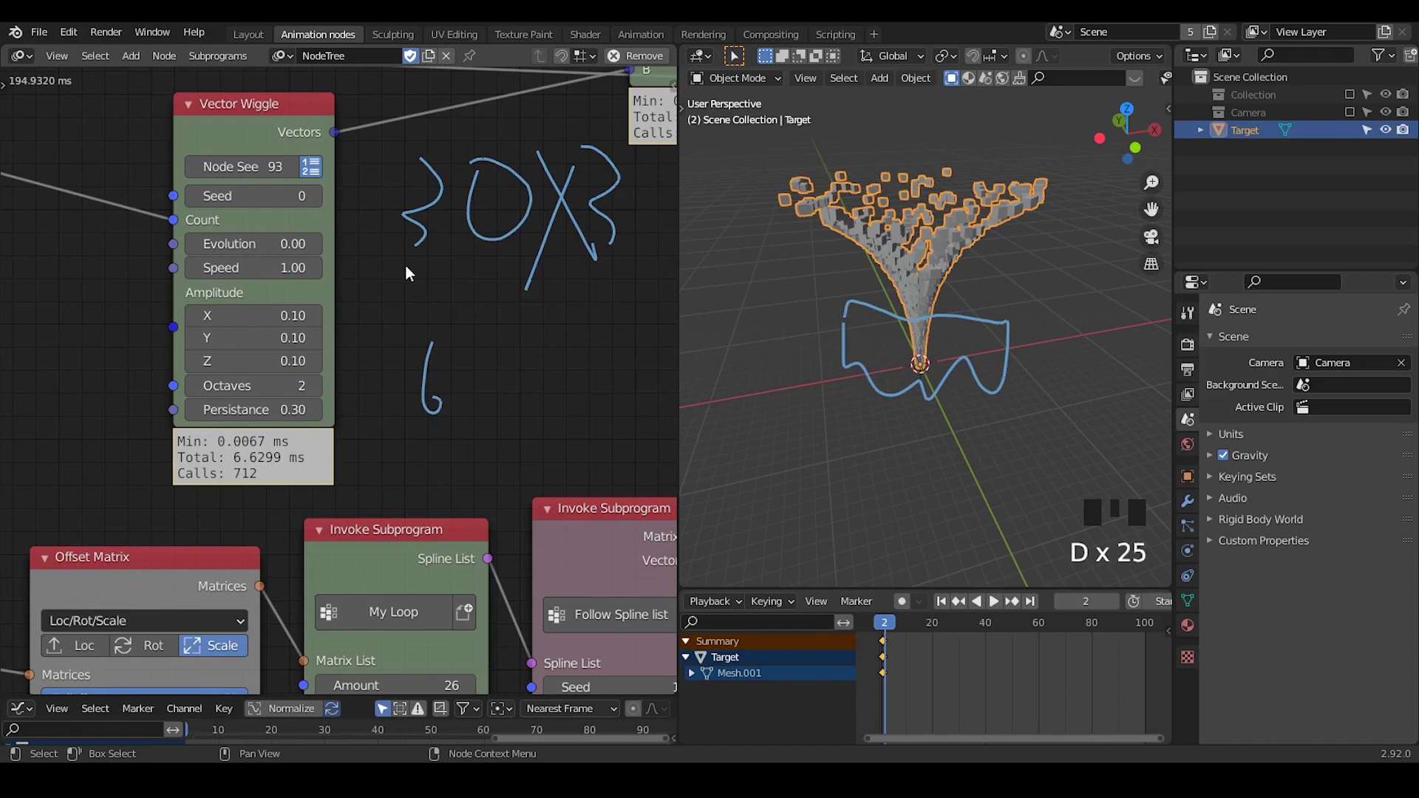
drag(406, 263, 421, 297)
drag(433, 290, 475, 354)
drag(460, 346, 523, 331)
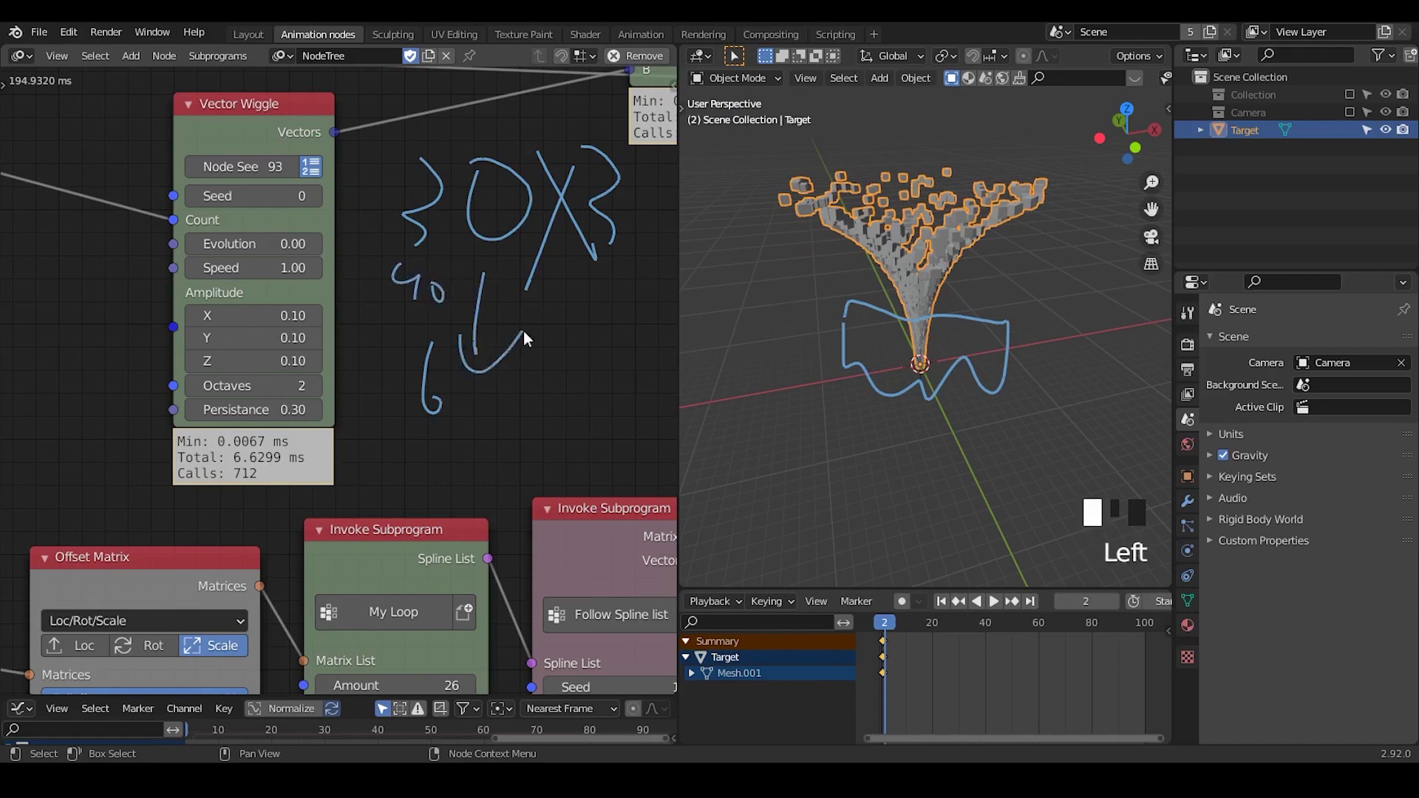
Advance the scene two frames to frame 4 to refresh the measured node execution times
middle_drag(469, 475, 471, 146)
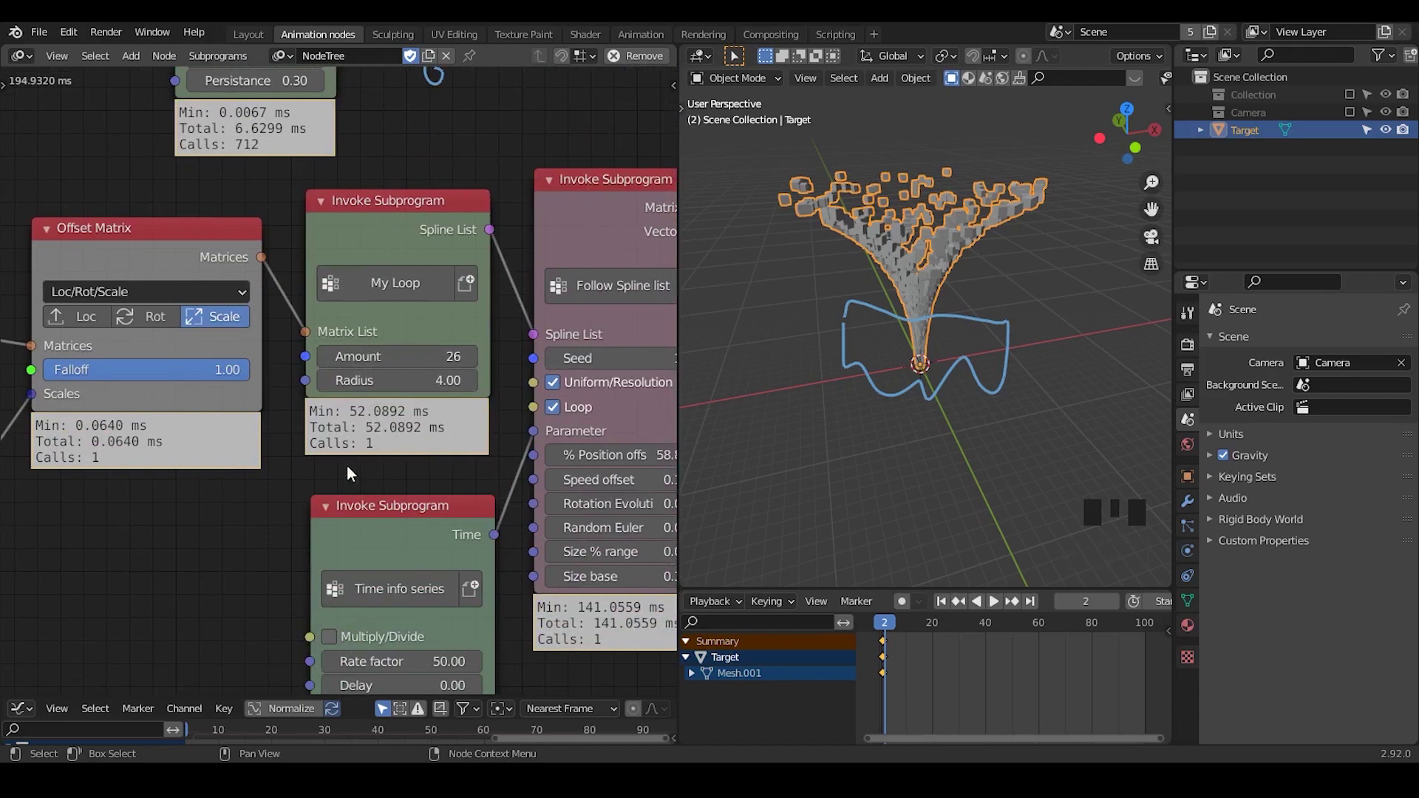
middle_drag(229, 243, 333, 278)
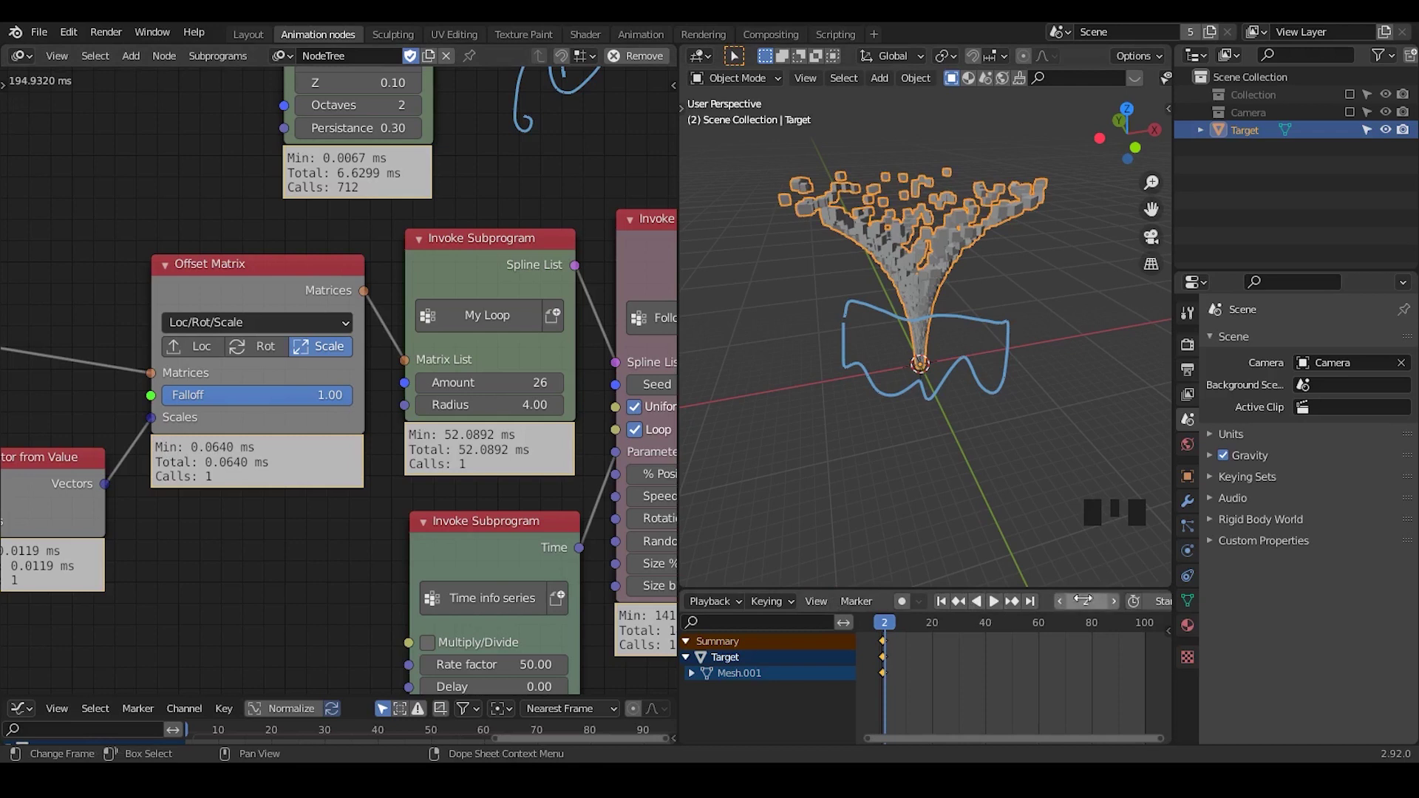
click(1116, 601)
click(1116, 601)
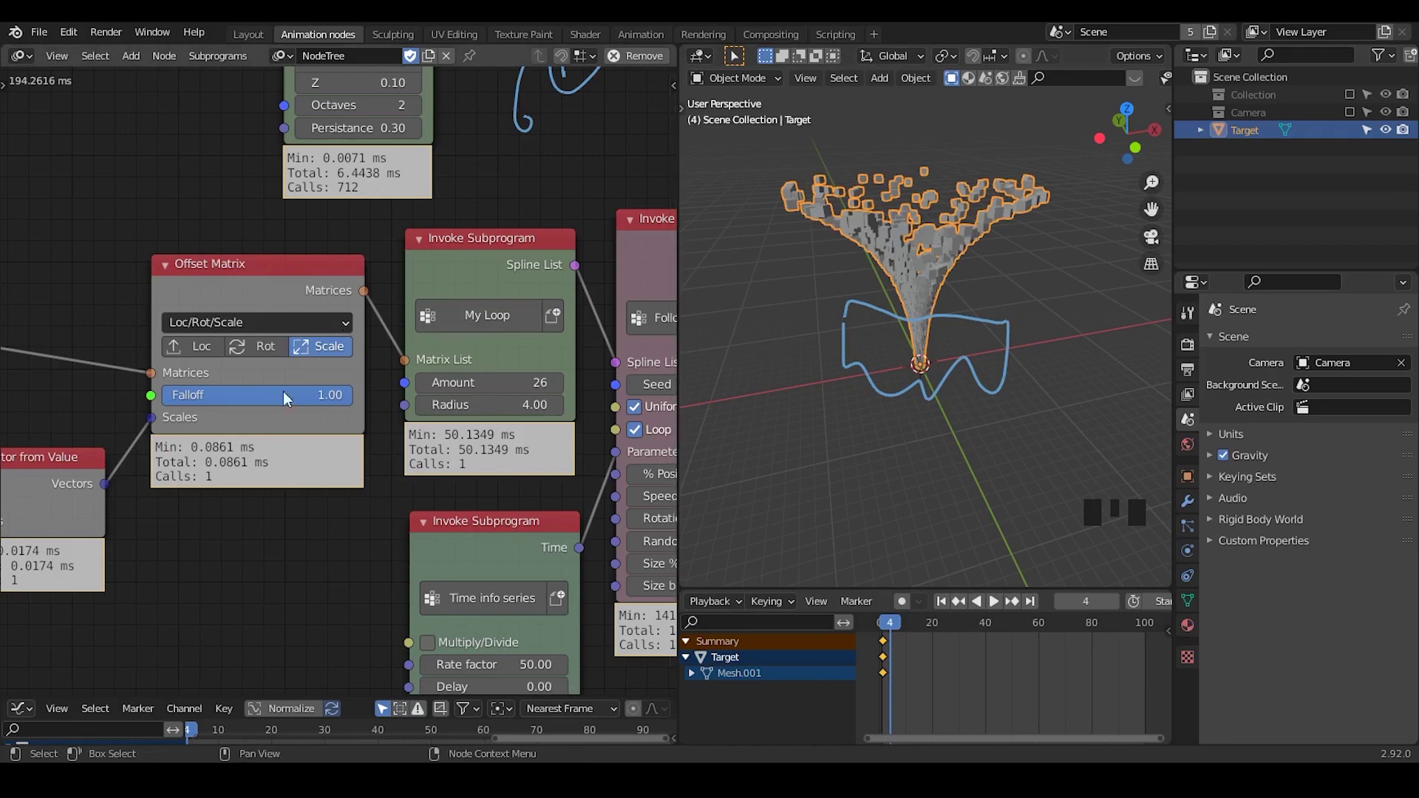
Review the timings of the Distribute Matrices to Offset Matrix chain, and set the node tree's execution code to Default
middle_drag(145, 495, 559, 372)
middle_drag(209, 445, 336, 428)
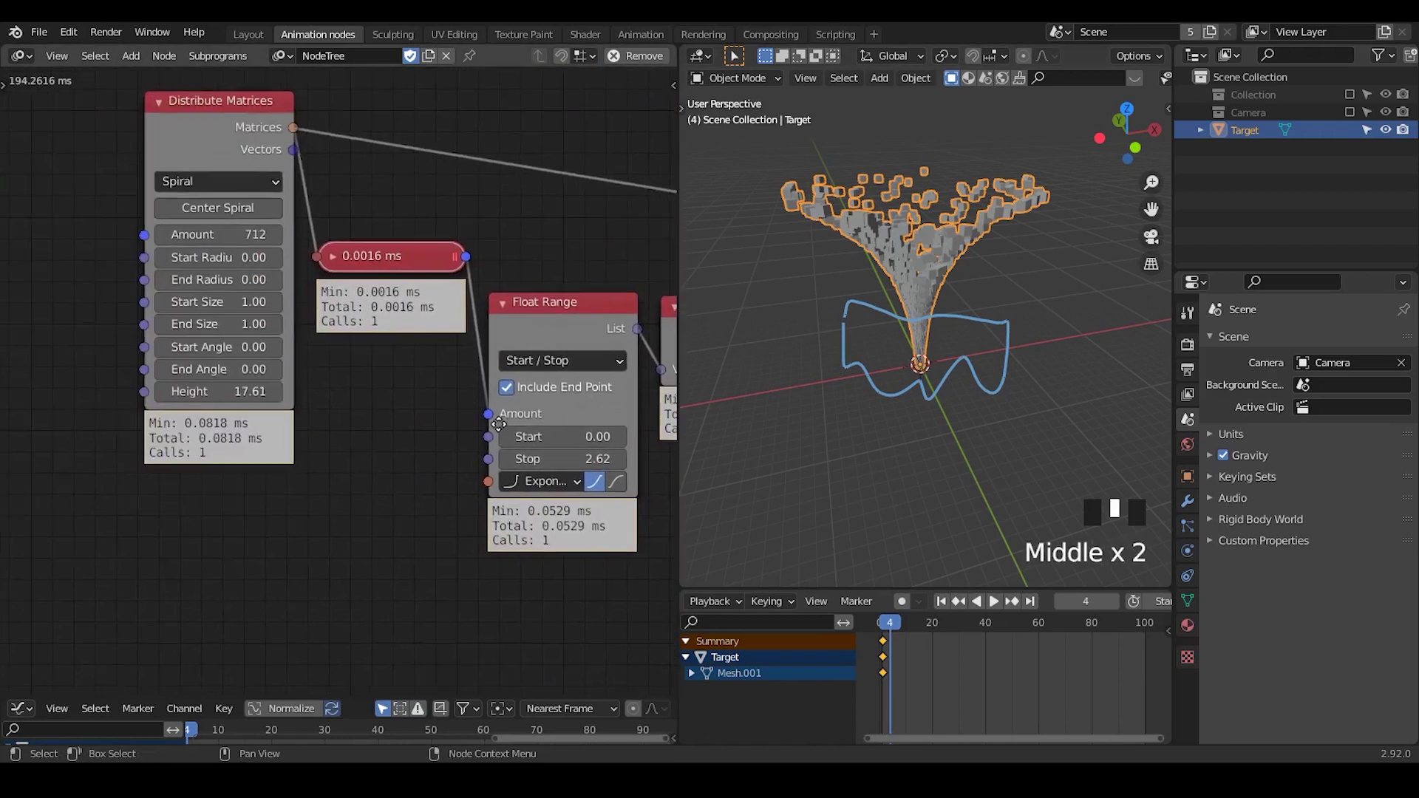
middle_drag(298, 480, 56, 606)
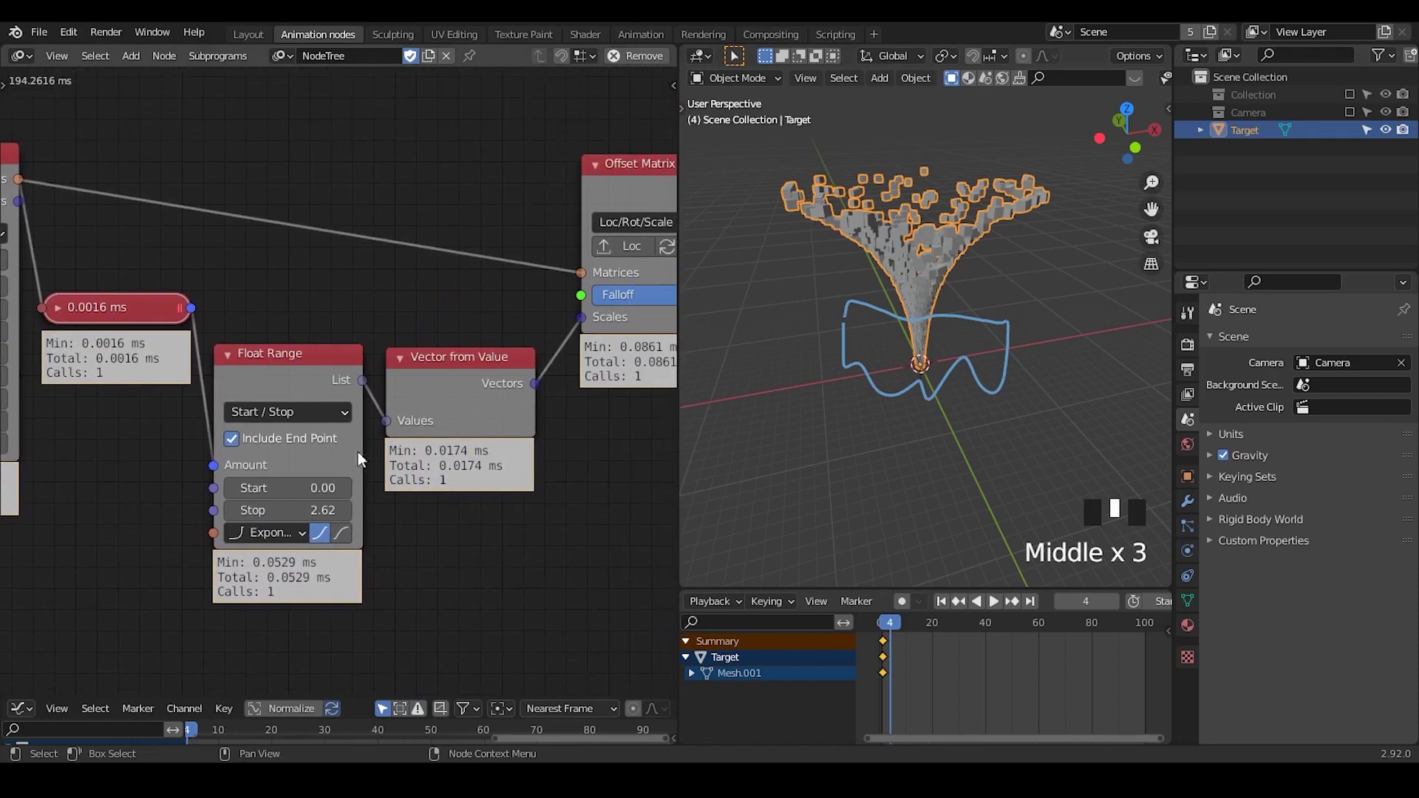
ctrl+middle_drag(357, 450, 440, 499)
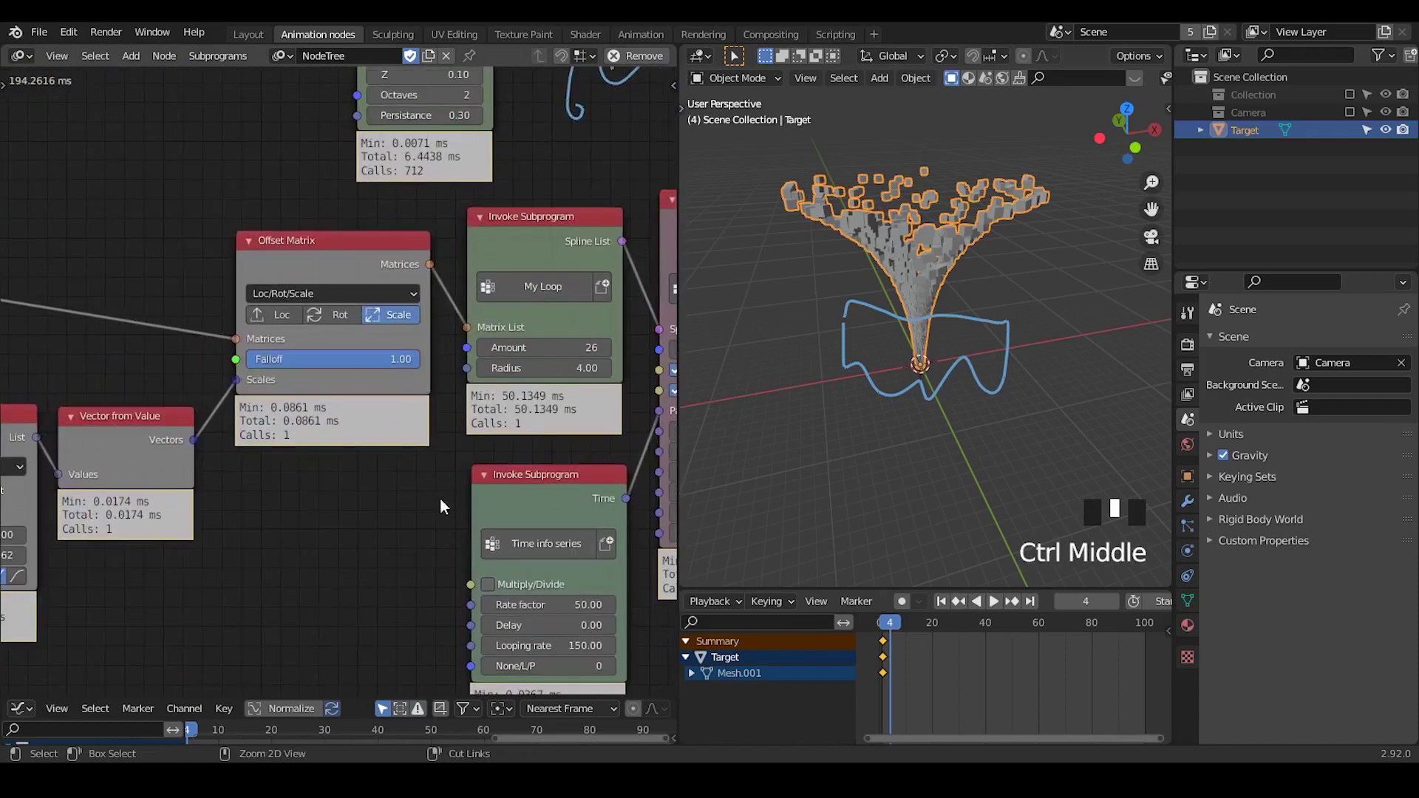
key(n)
click(585, 353)
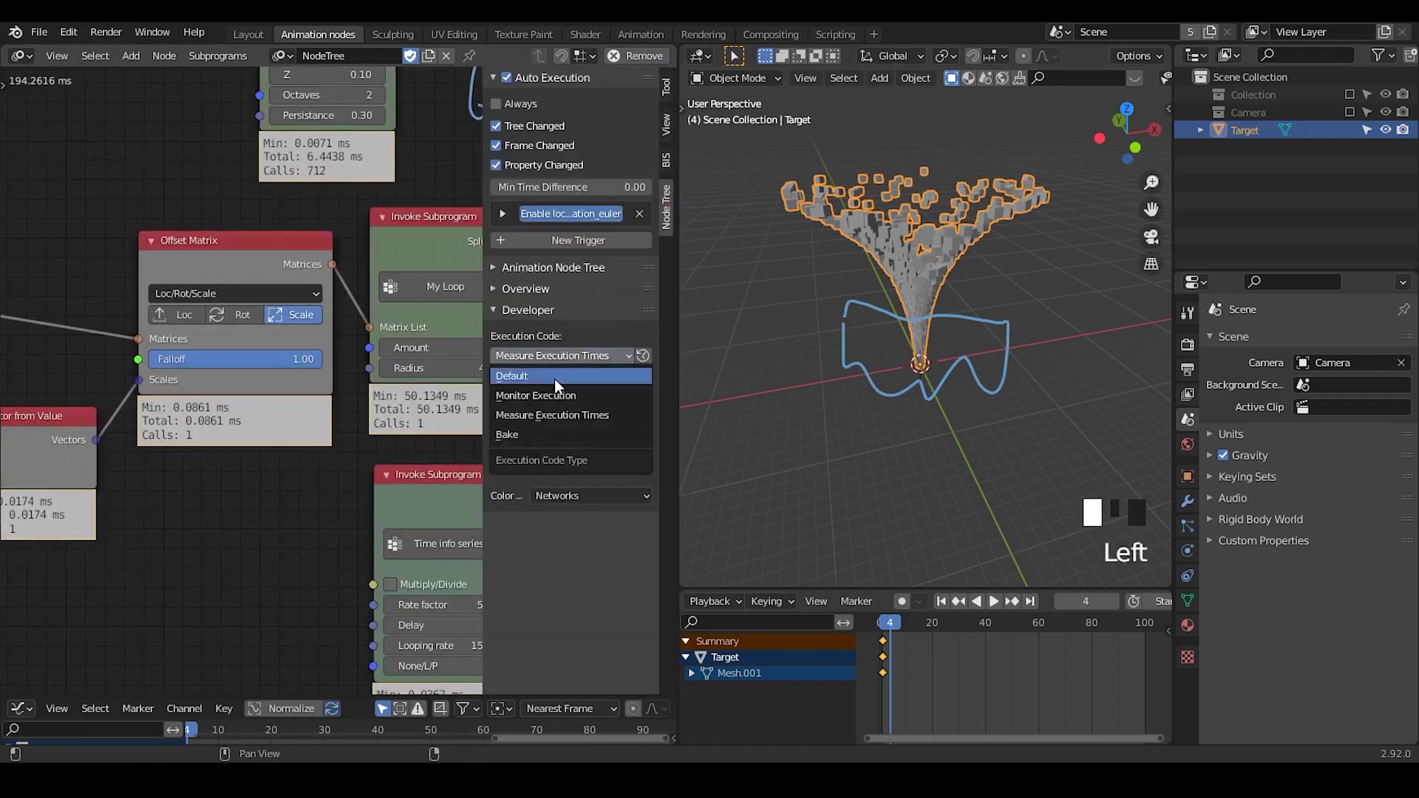
click(522, 369)
key(n)
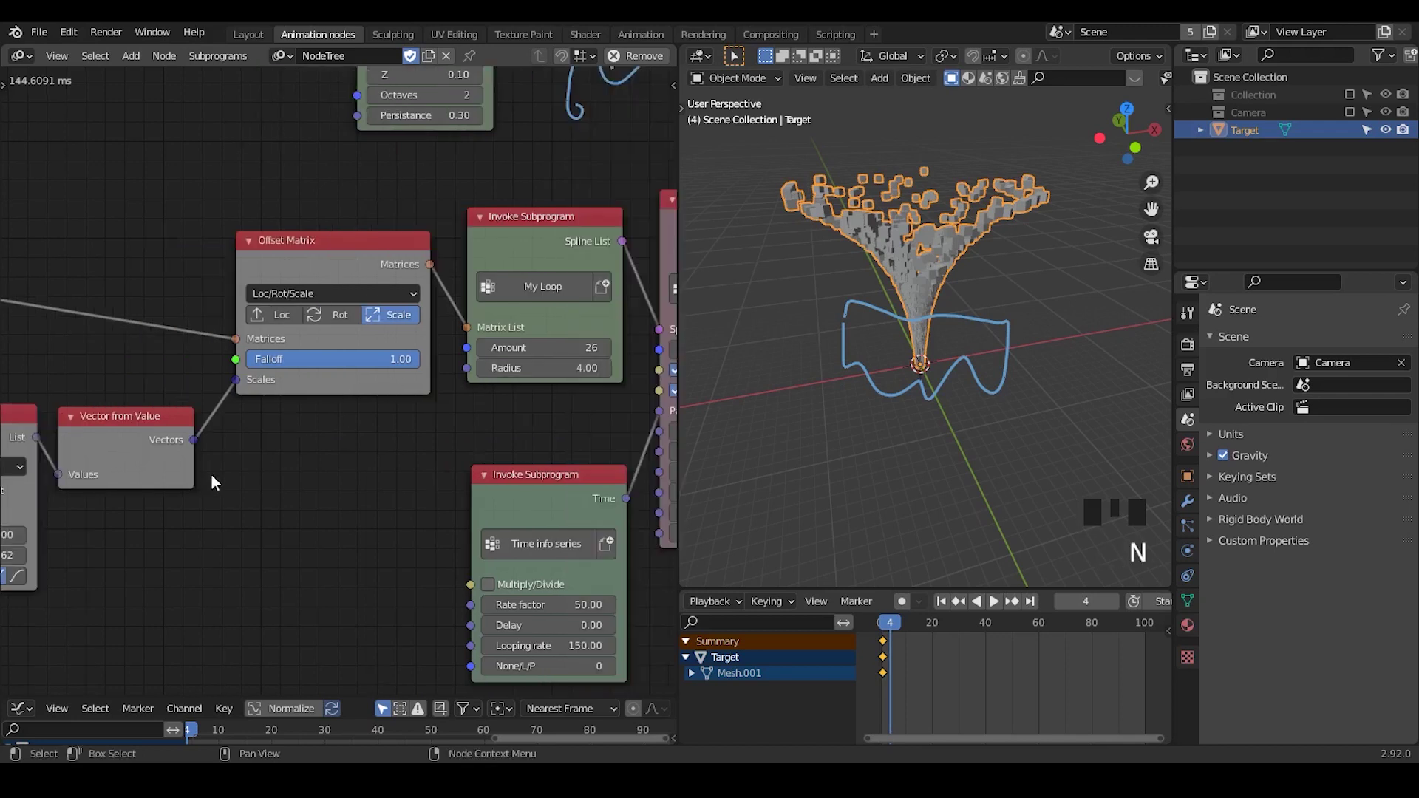
Open the application preferences, save them, and close the preferences window
middle_drag(211, 473, 533, 589)
middle_drag(283, 379, 333, 317)
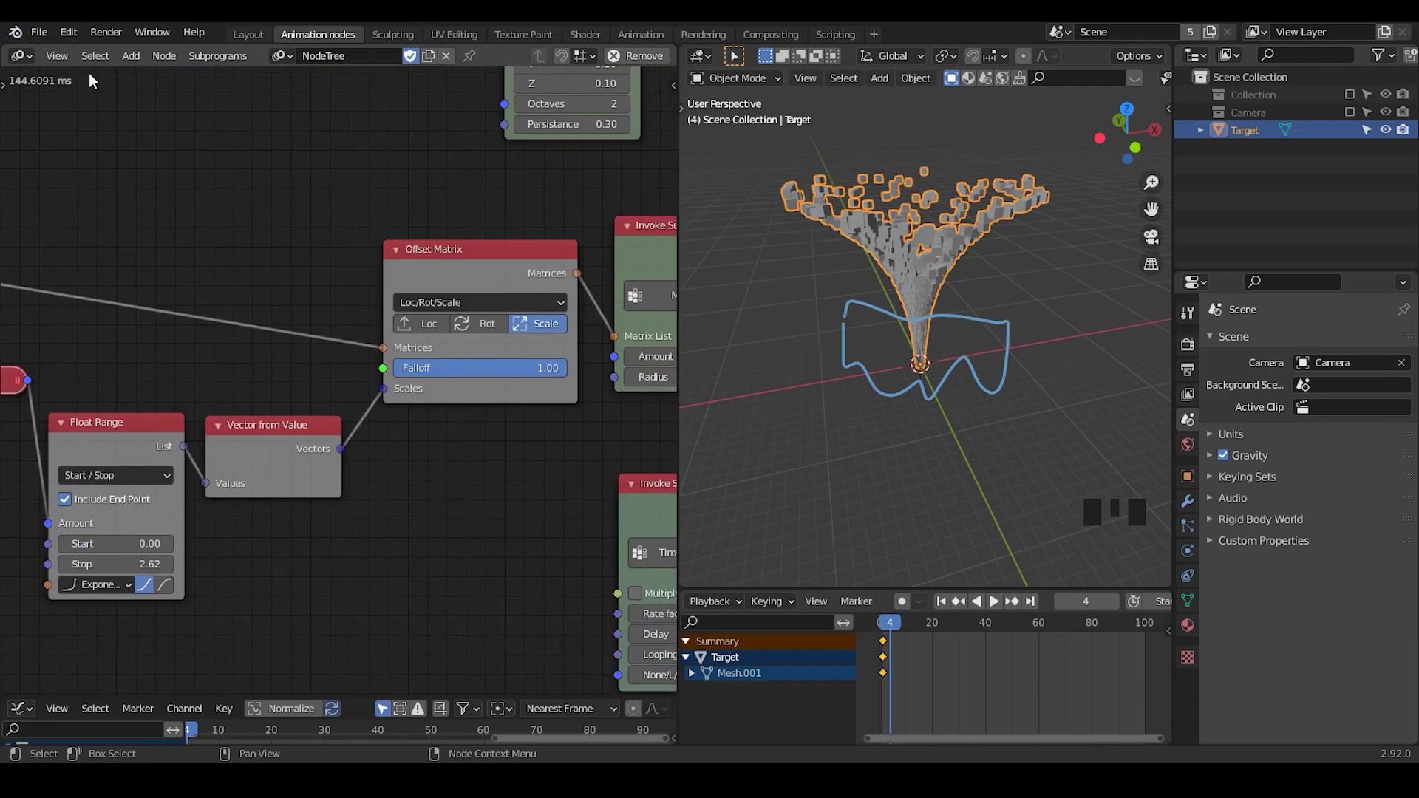
click(68, 32)
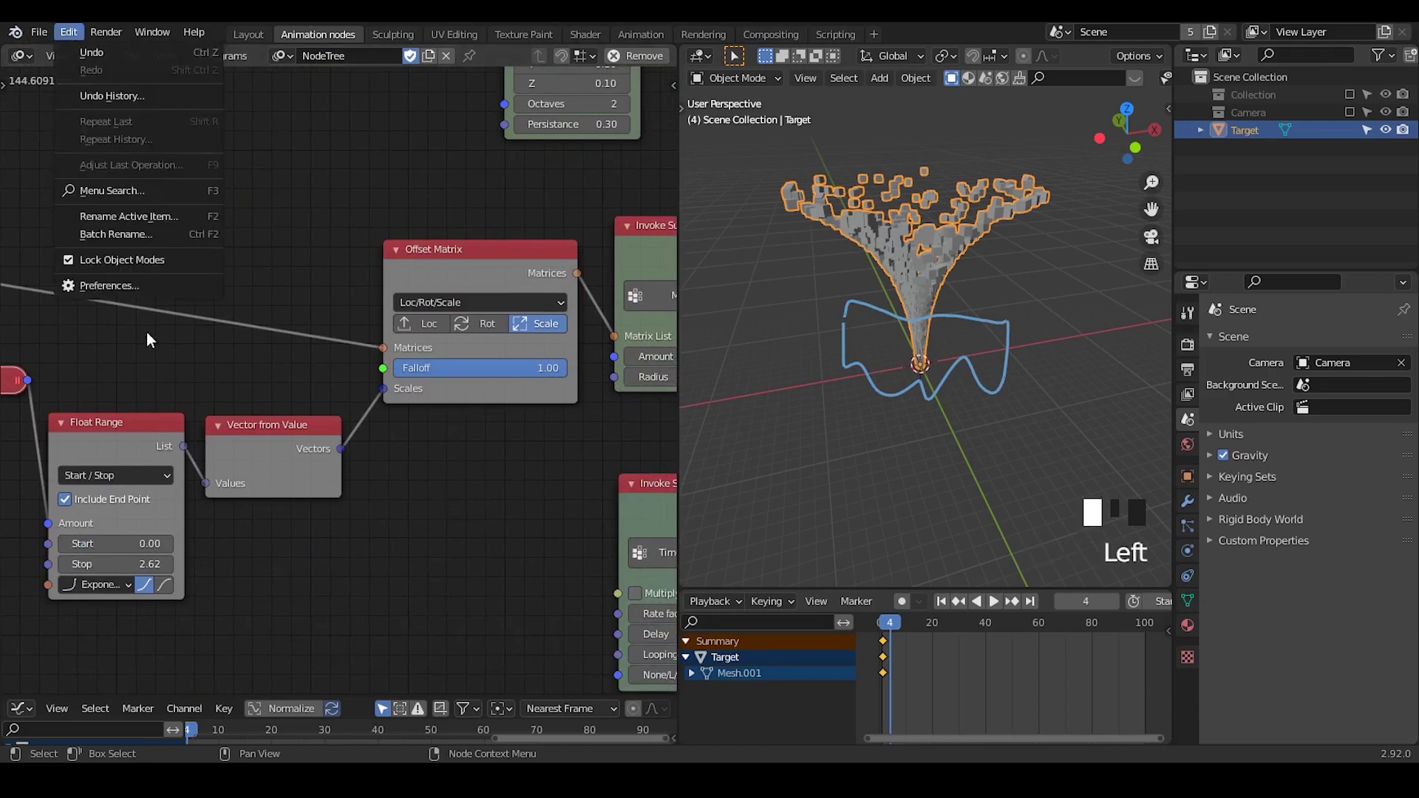
click(114, 285)
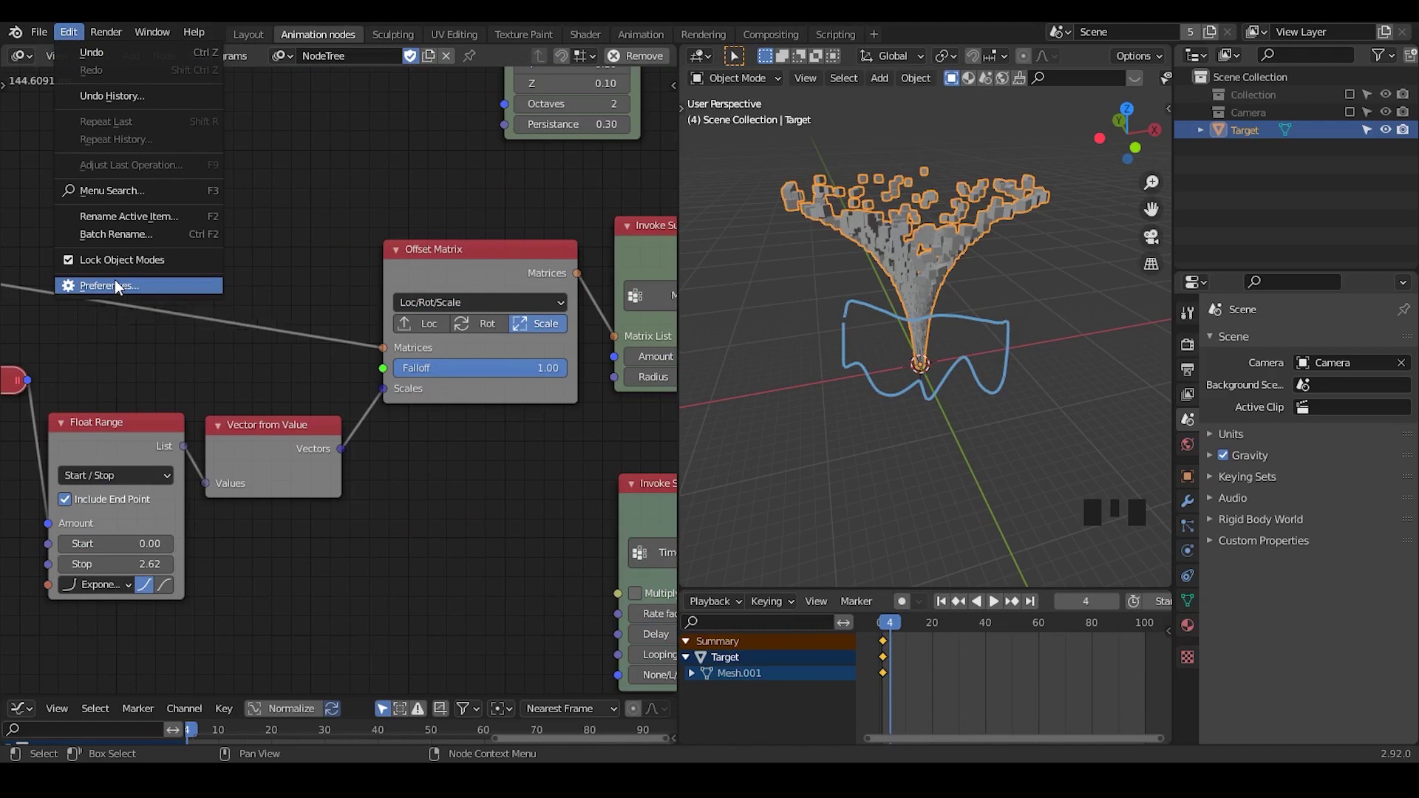
click(22, 523)
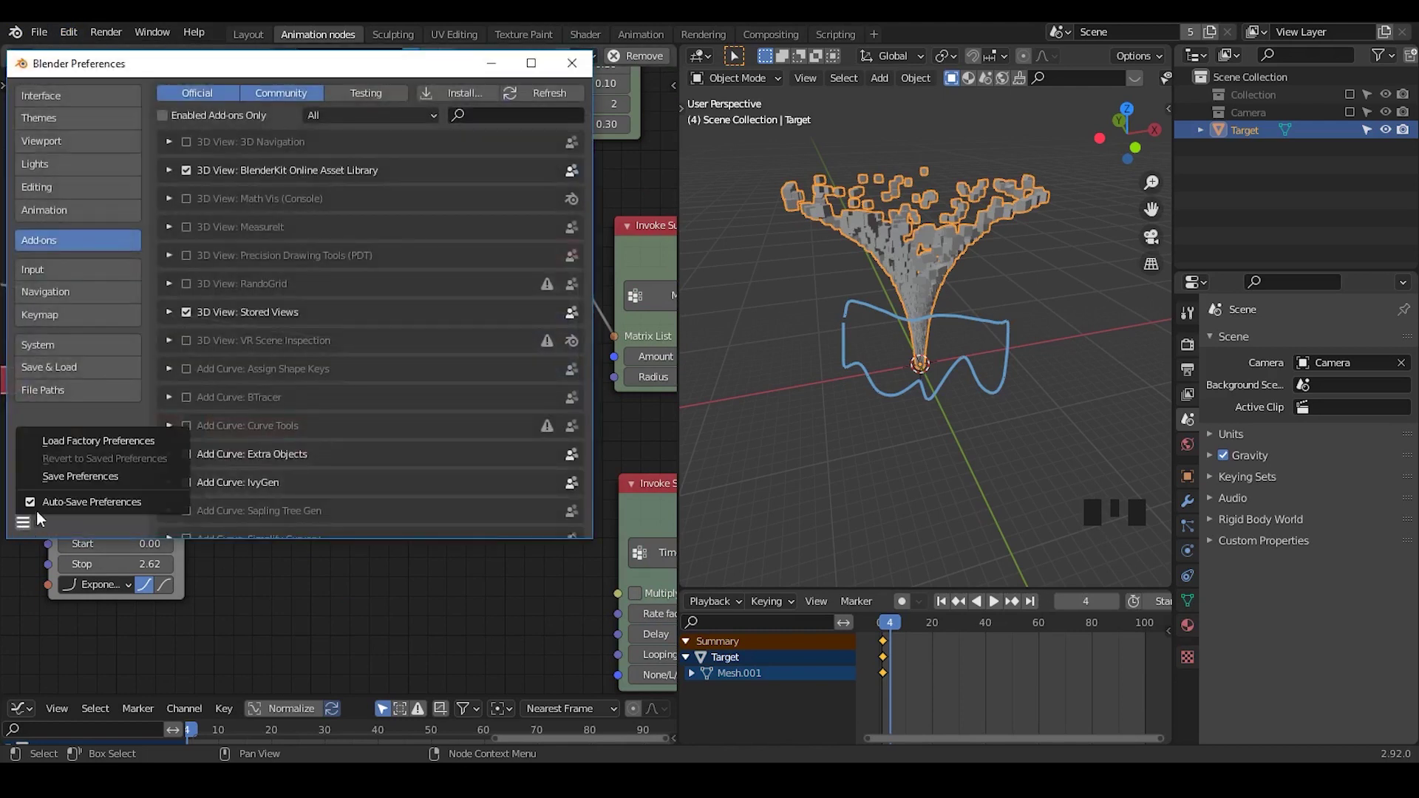
click(59, 477)
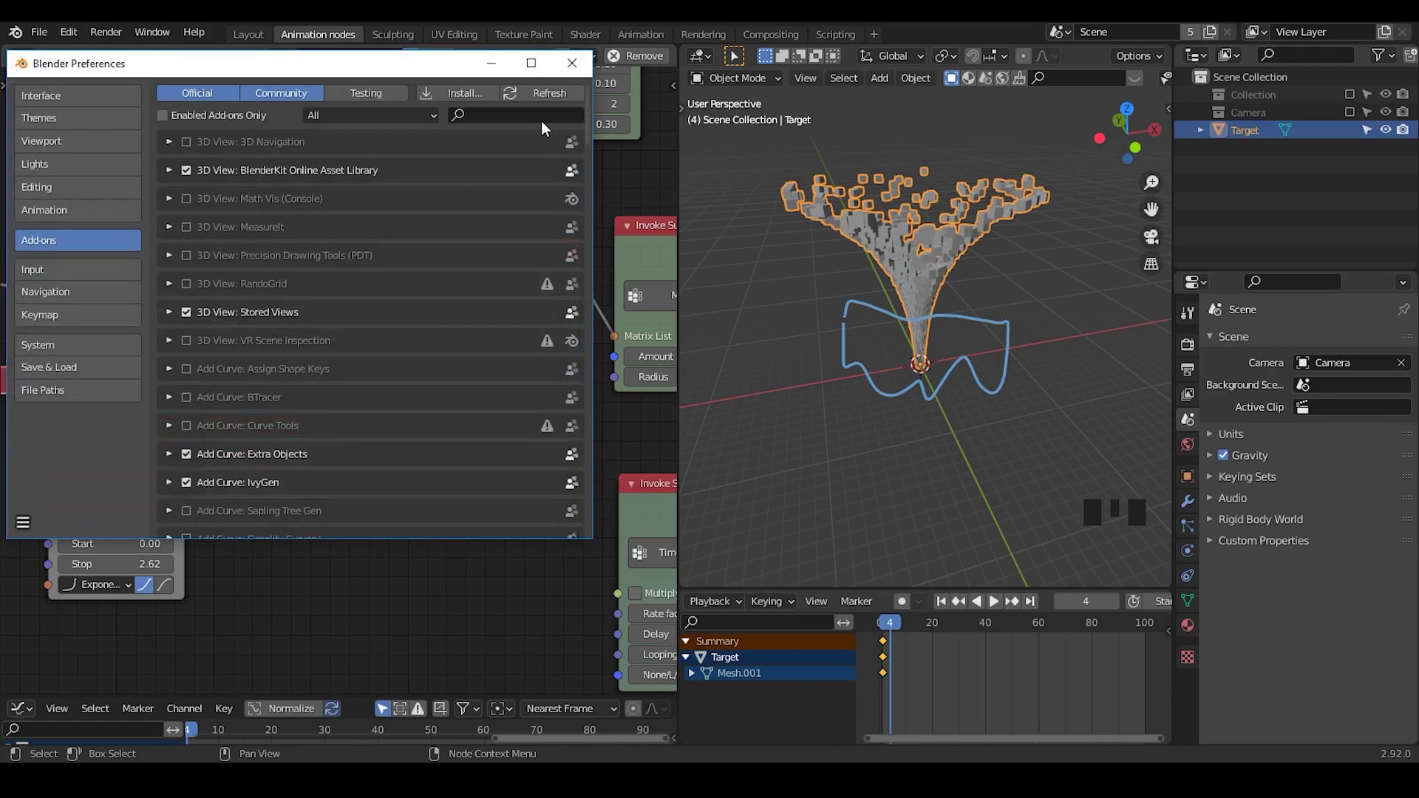
click(562, 65)
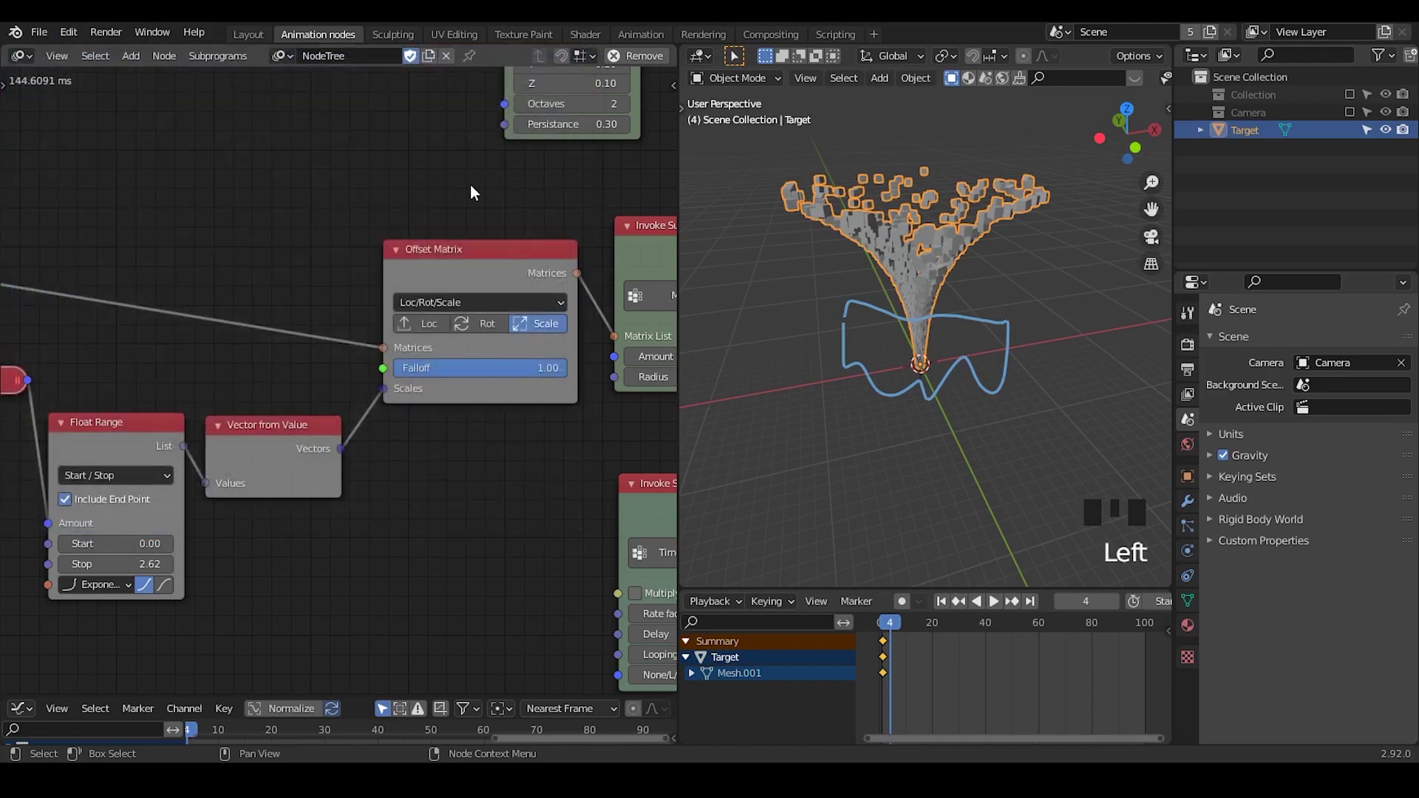